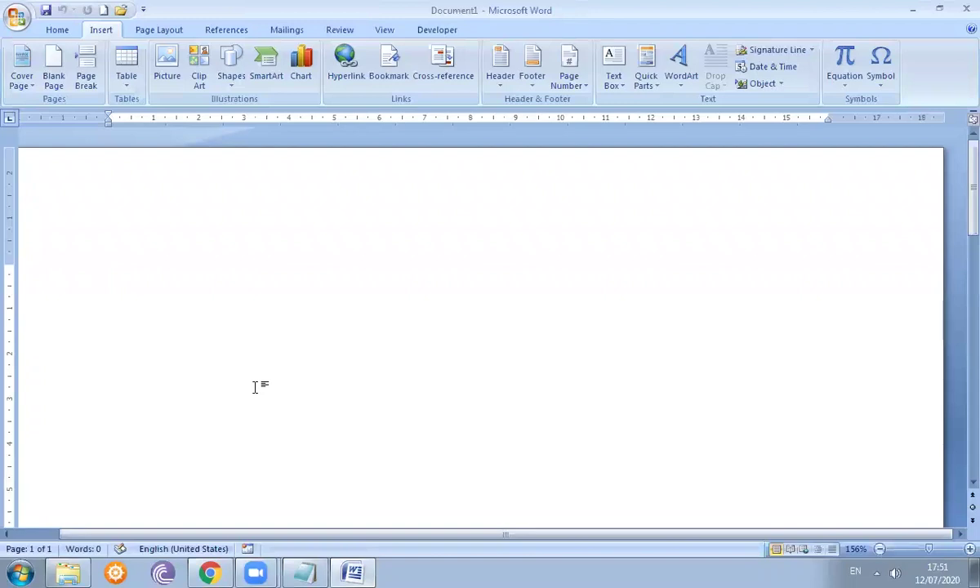
Step: Open the page header for editing and look over the page's header and footer areas
double_click(243, 206)
double_click(244, 205)
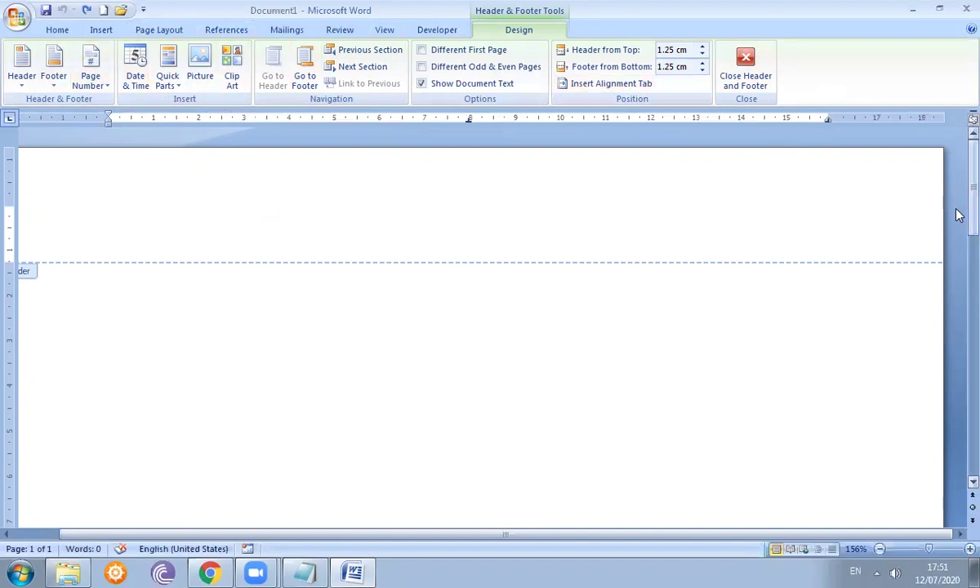
scroll(959, 220, "down", 2)
left_click_drag(960, 242, 960, 490)
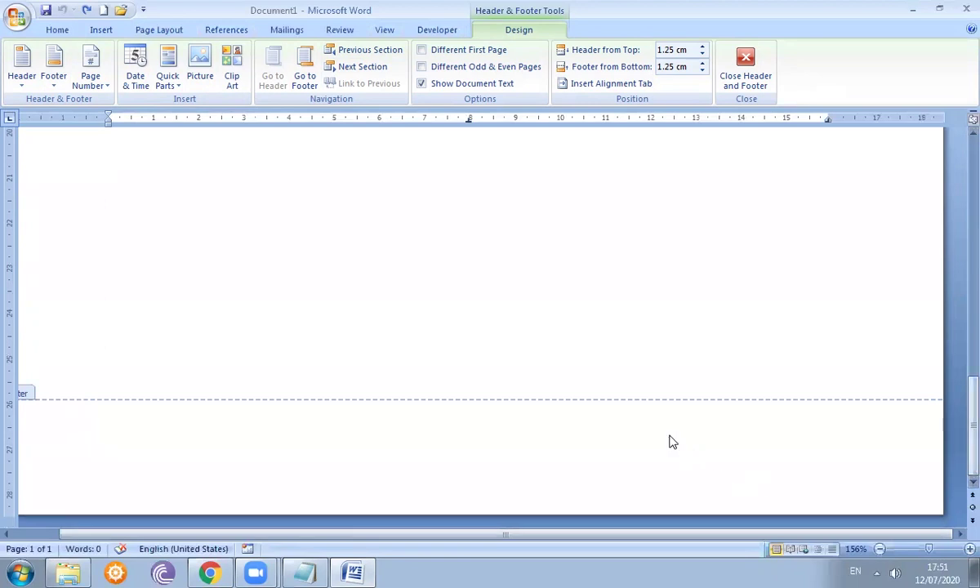
left_click_drag(959, 406, 957, 155)
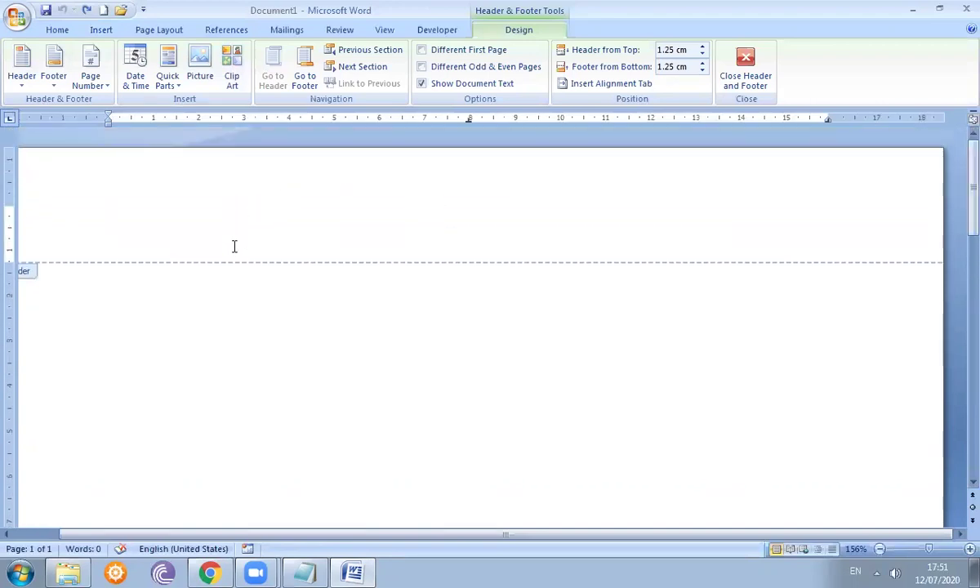
mouse_move(957, 184)
left_mouse_down()
mouse_move(957, 475)
mouse_move(958, 186)
left_mouse_up()
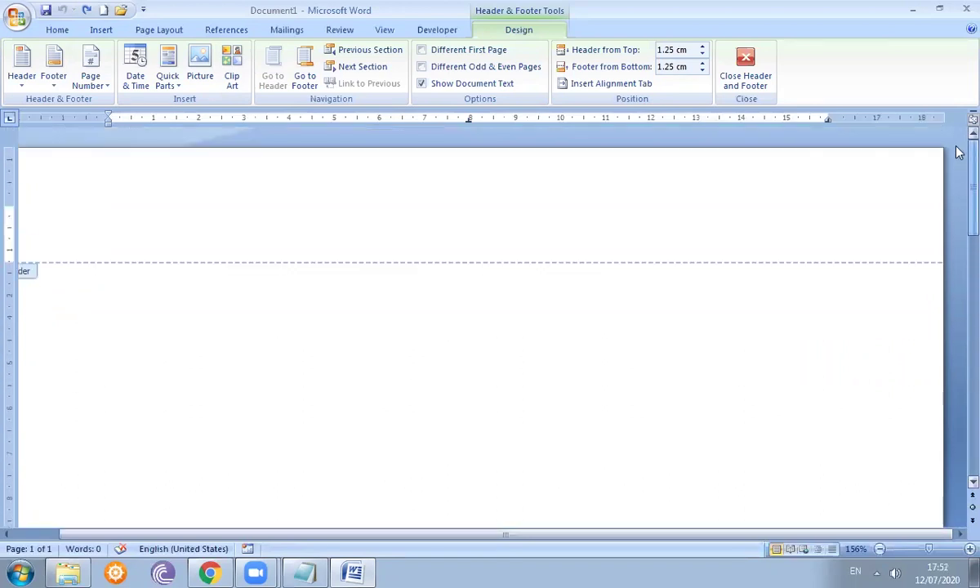
Step: Insert the built-in Alphabet header and enter "University End Semester Exam" as its document title
left_click(19, 87)
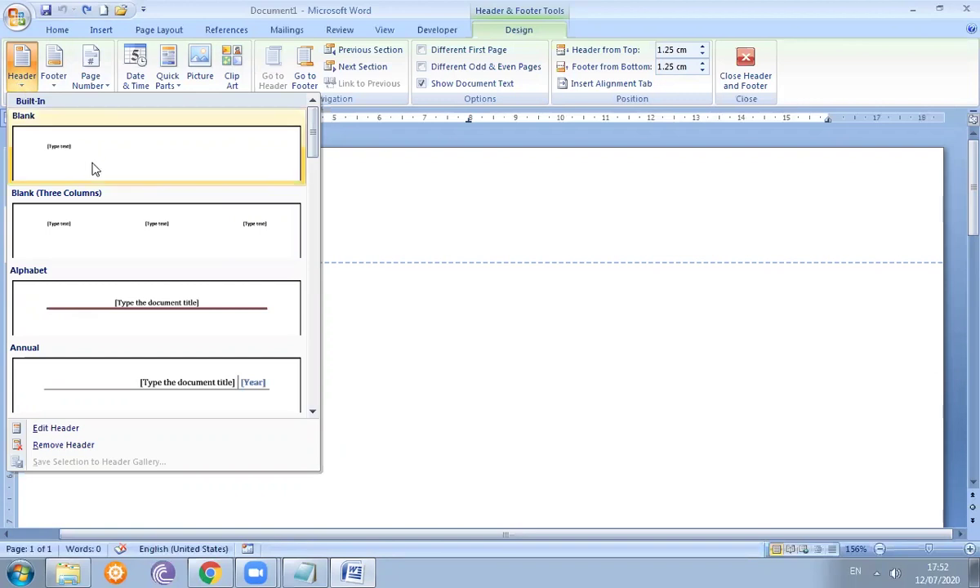
left_click(131, 309)
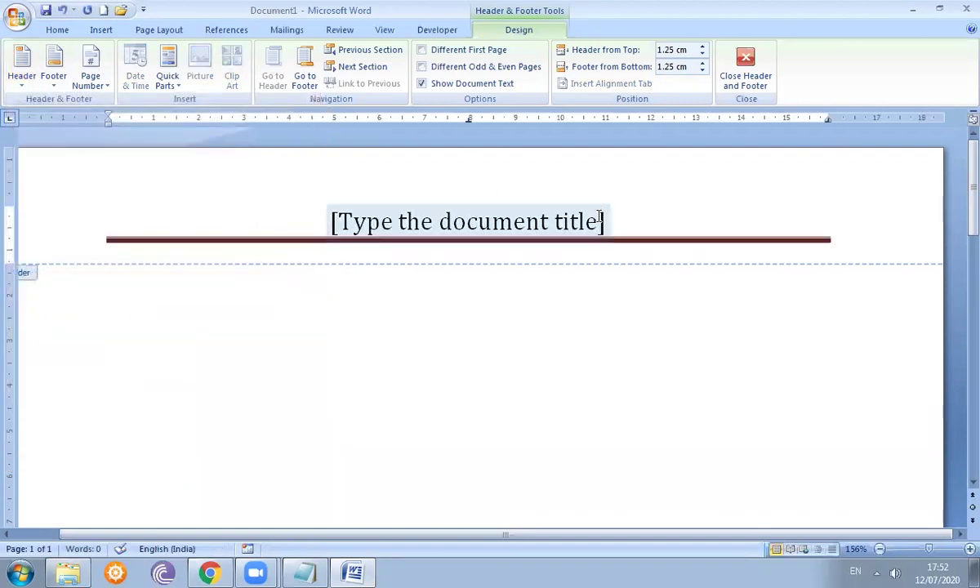
left_click(561, 208)
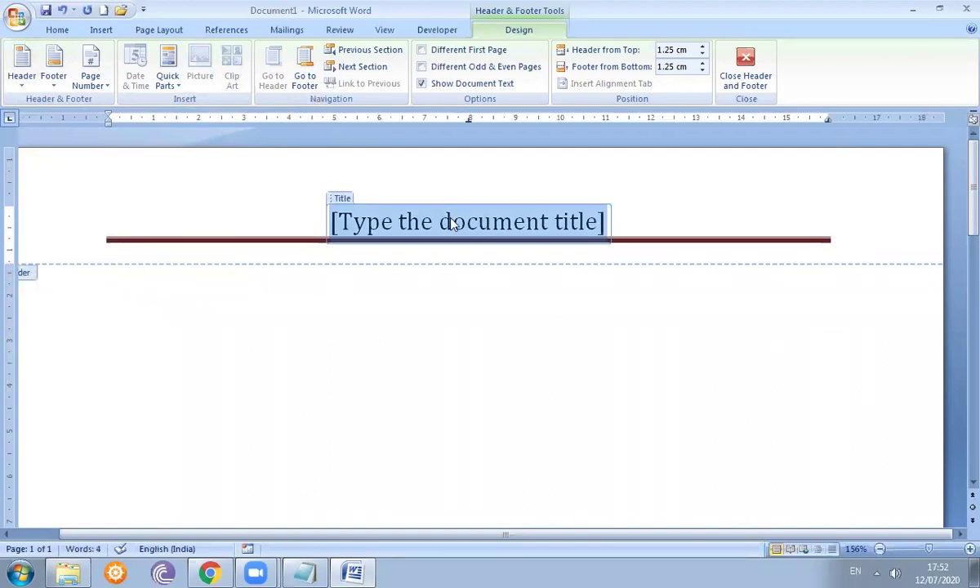
type("University")
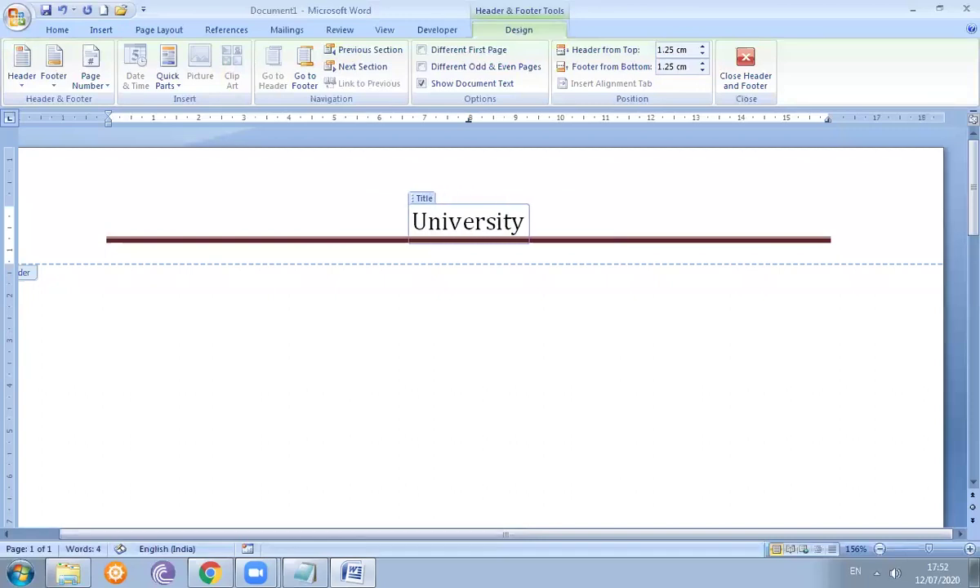
type(" End Semest")
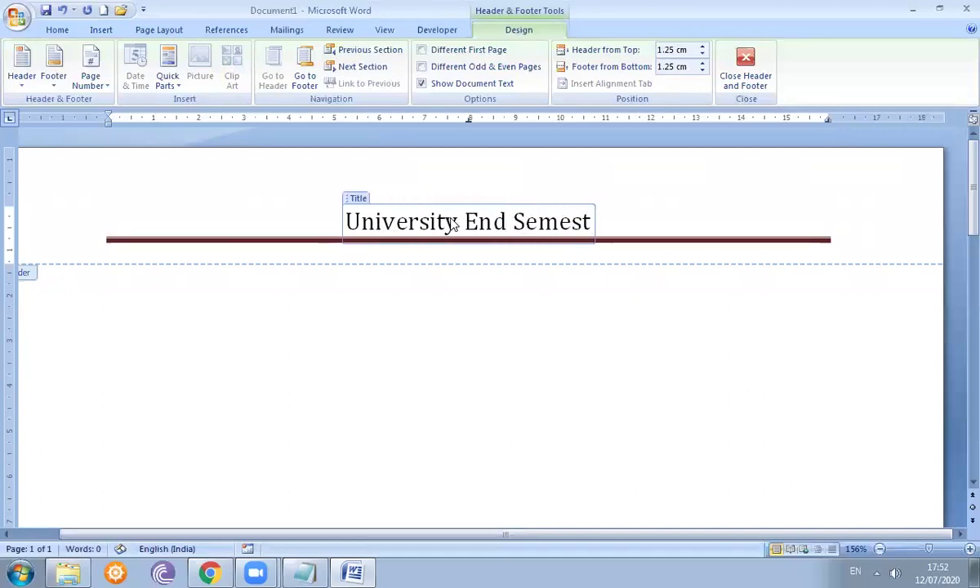
type("er Exm")
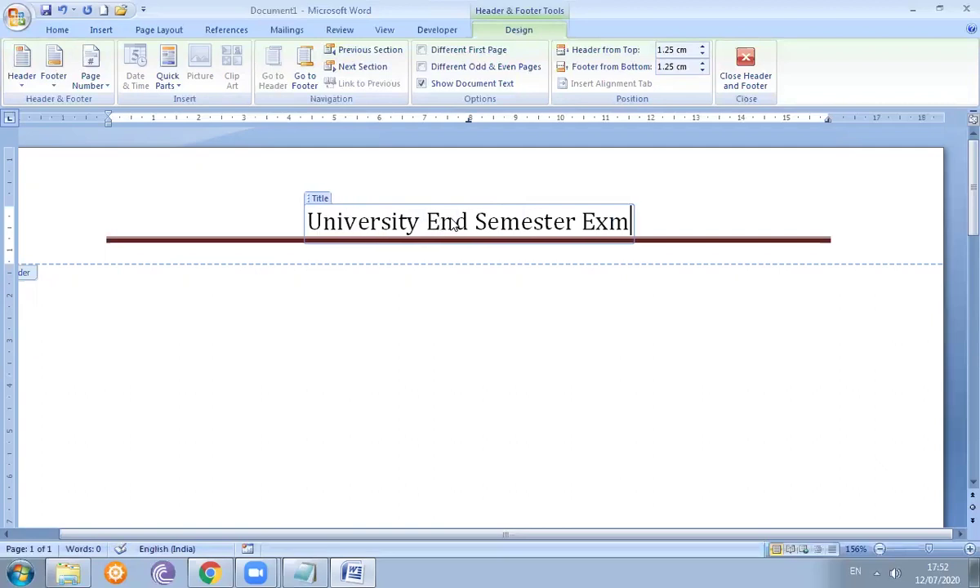
key("BackSpace")
type("am")
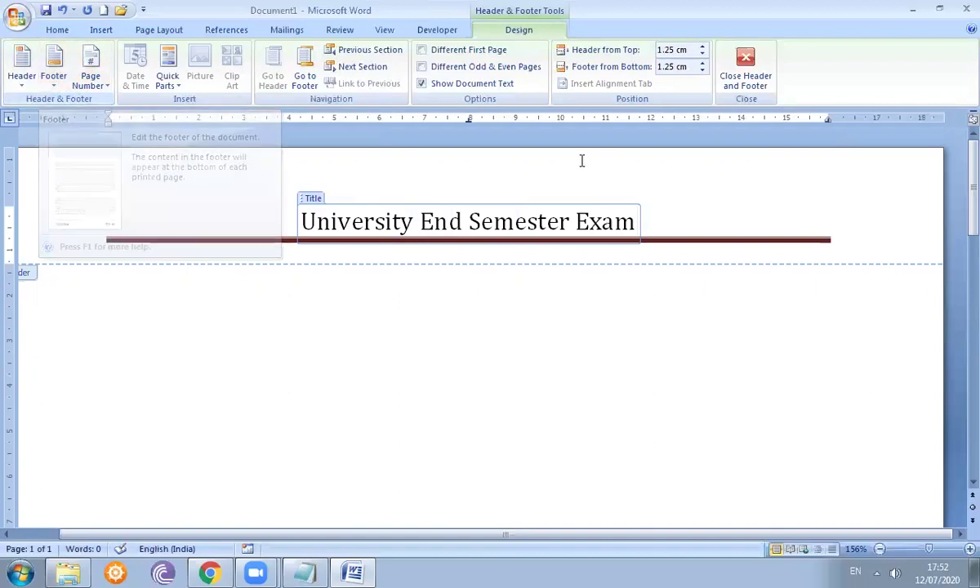
Step: Leave the header and open the page footer for editing
scroll(960, 228, "down", 3)
left_click_drag(959, 227, 956, 454)
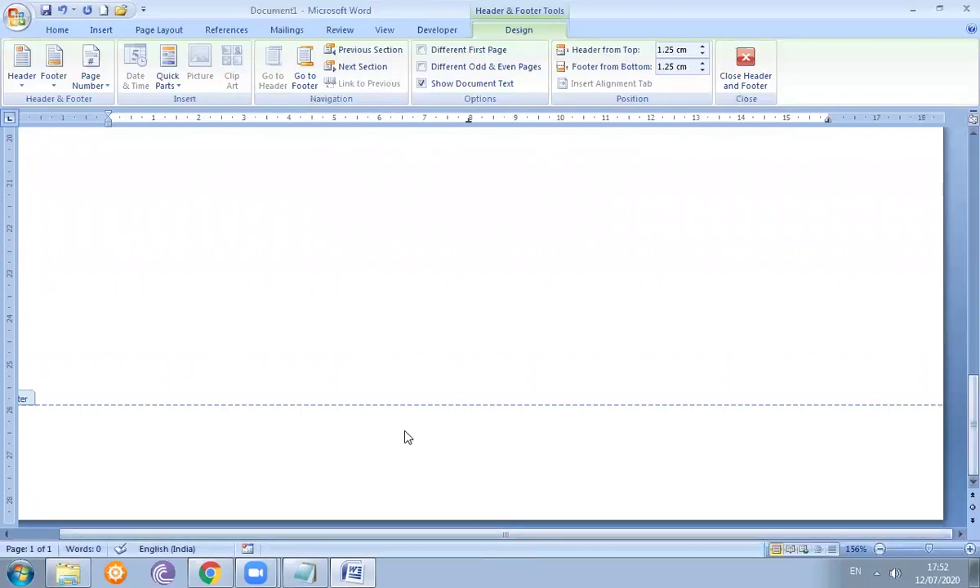
key("Escape")
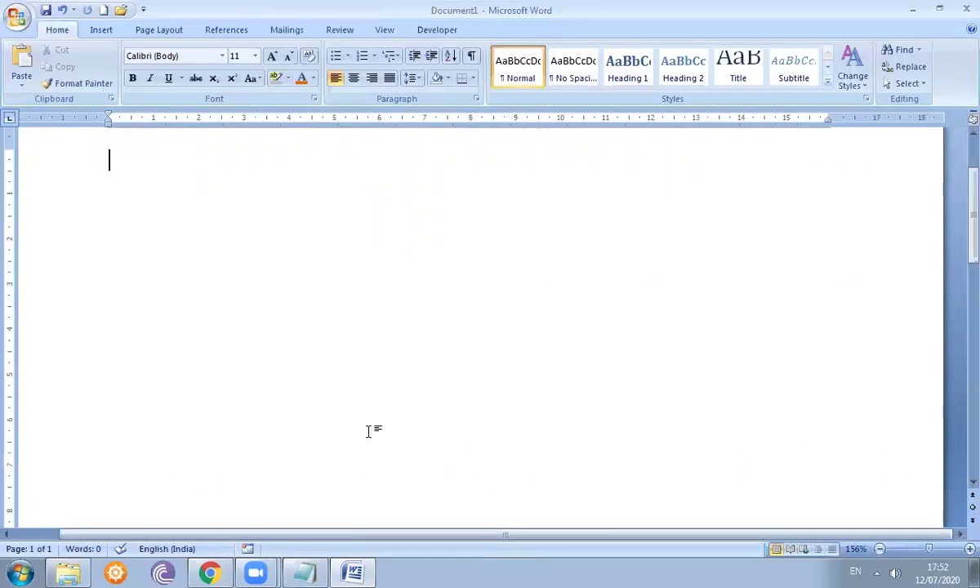
double_click(372, 433)
left_click_drag(959, 270, 943, 535)
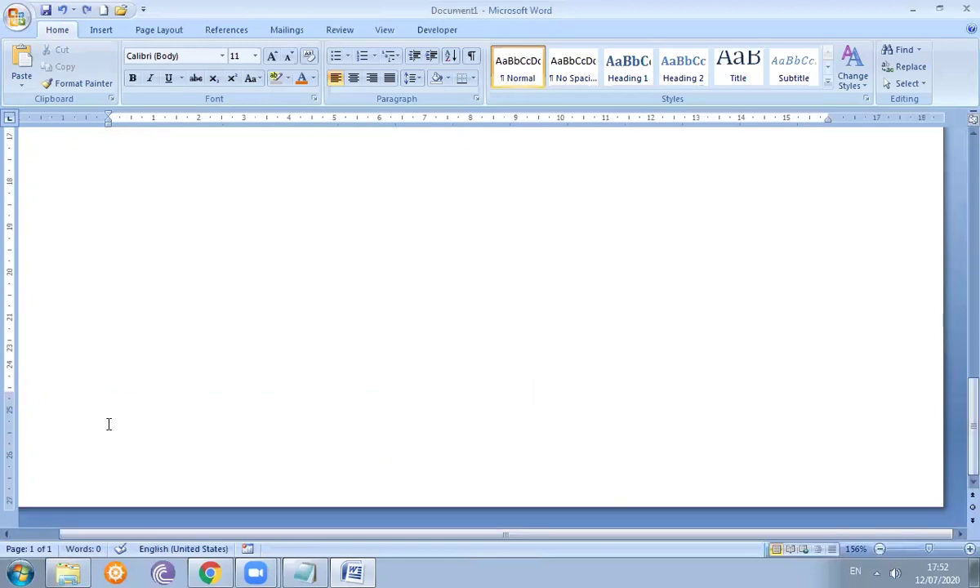
left_click(101, 30)
left_click(530, 78)
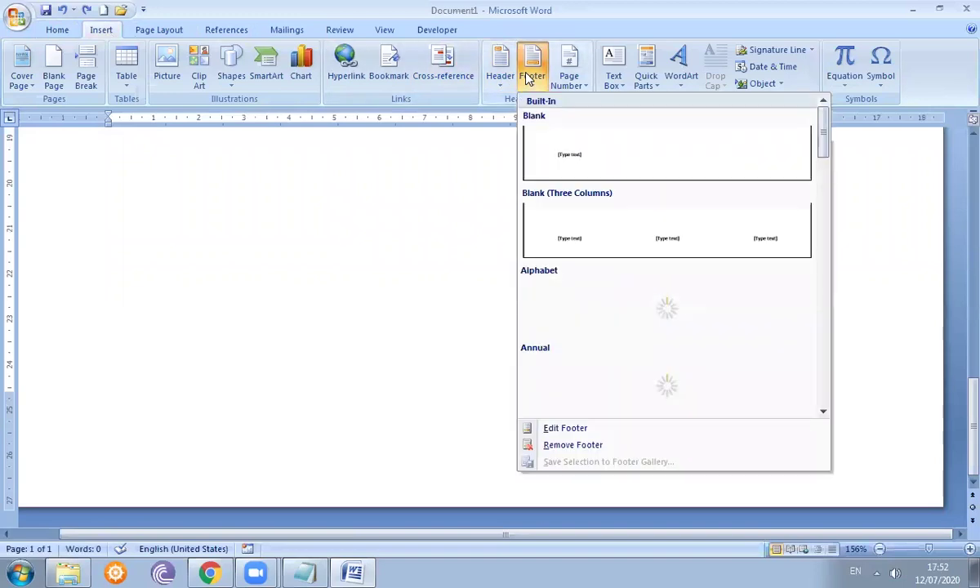
left_click(584, 367)
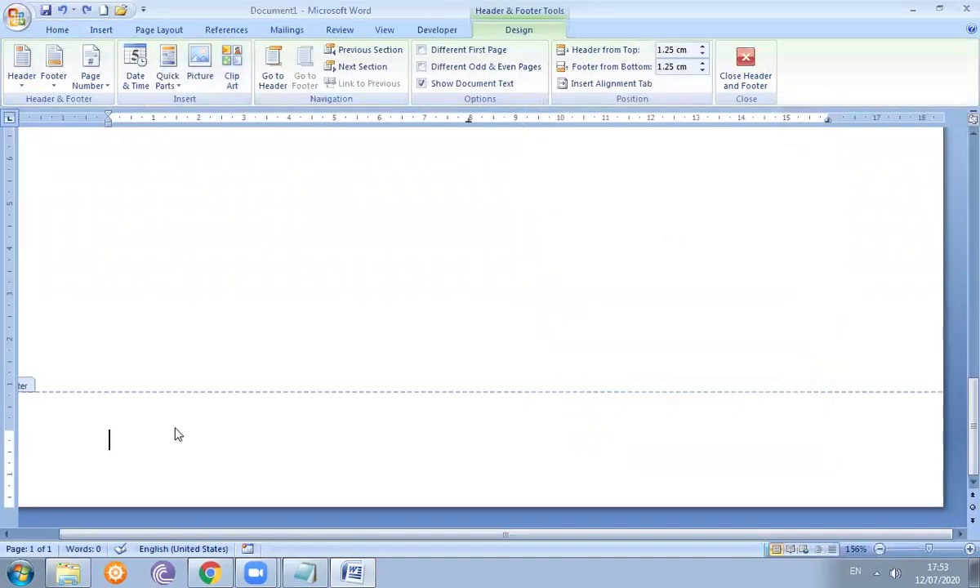
Step: Keep the page number format as 1, 2, 3, … and insert an Accent Bar 1 page number at the bottom of the page
left_click(95, 86)
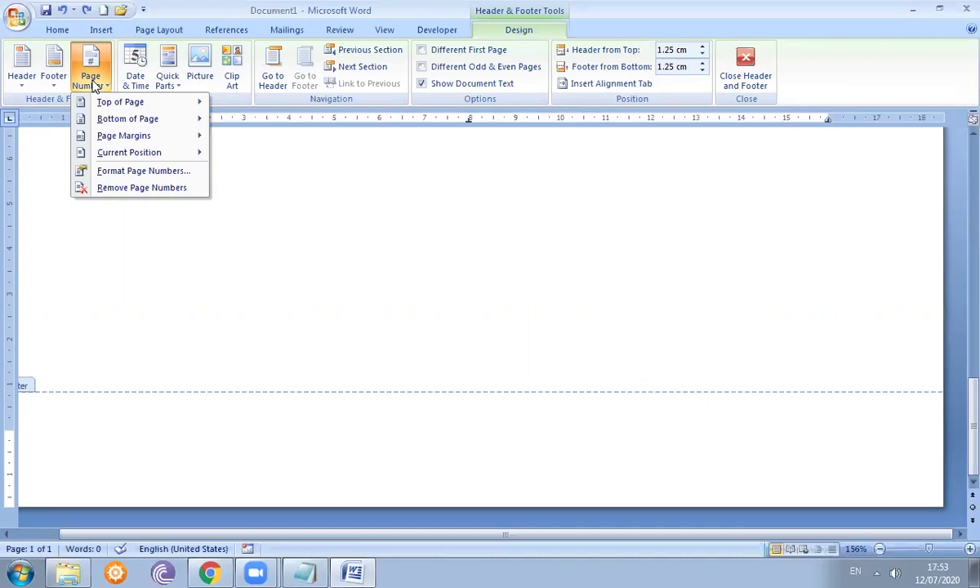
mouse_move(100, 107)
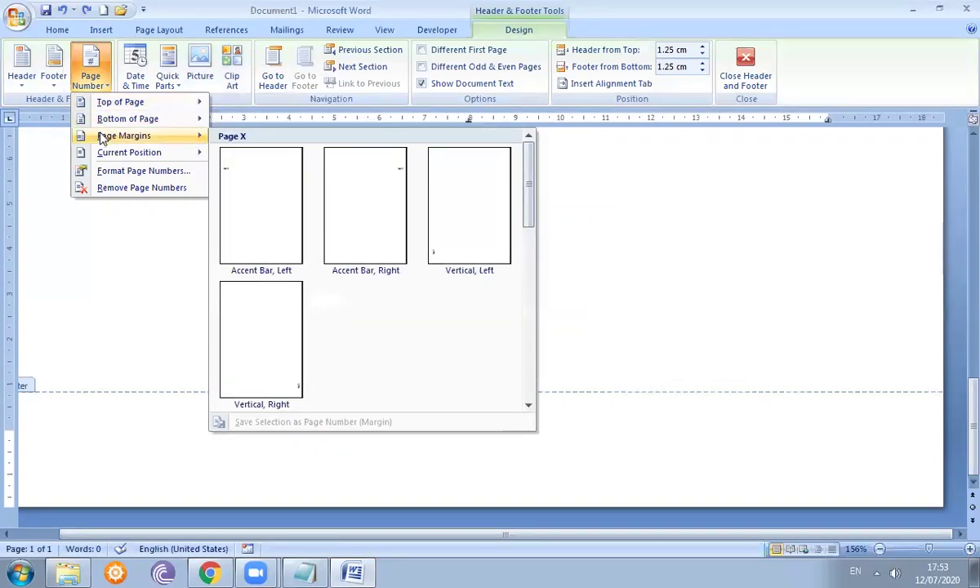
mouse_move(106, 155)
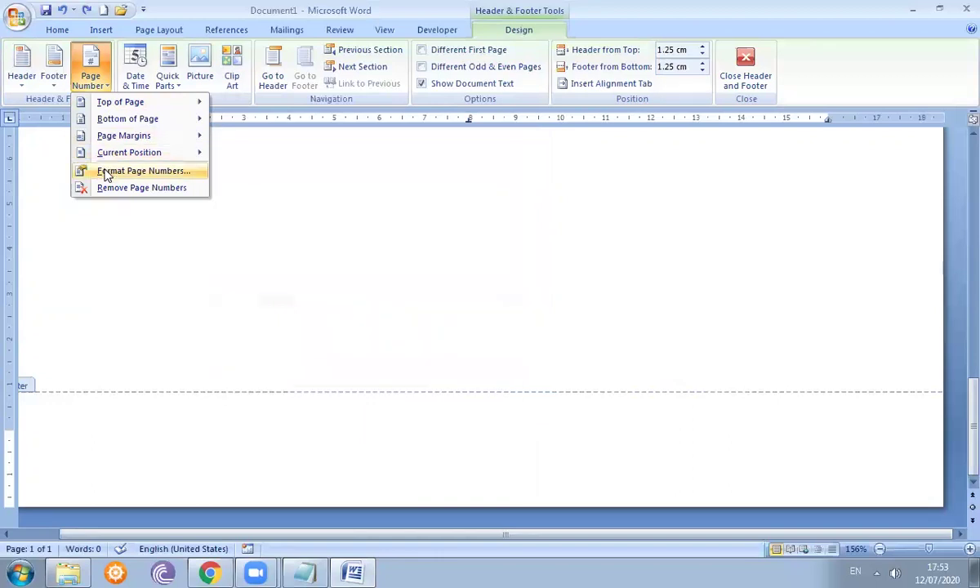
left_click(107, 171)
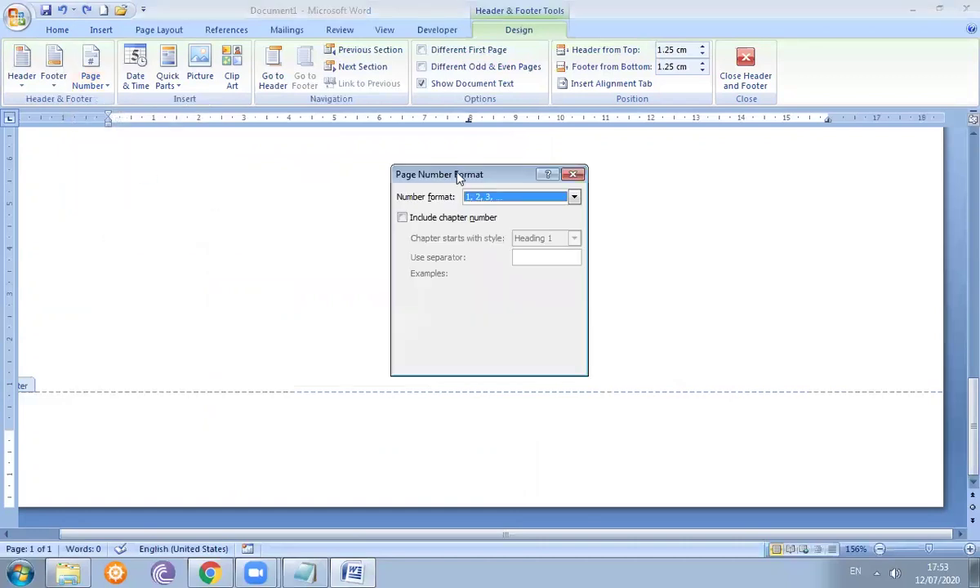
left_click(555, 201)
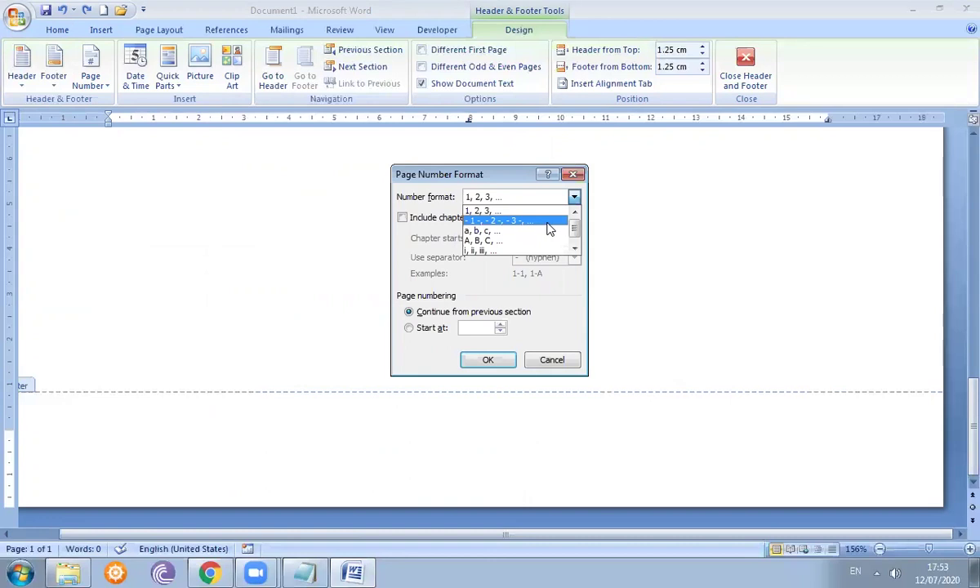
left_click(507, 197)
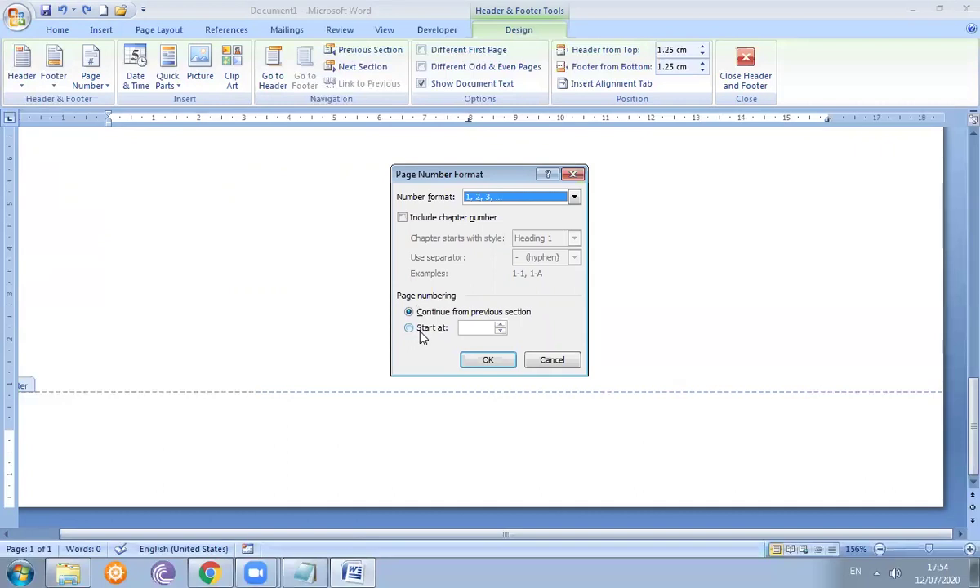
left_click(487, 362)
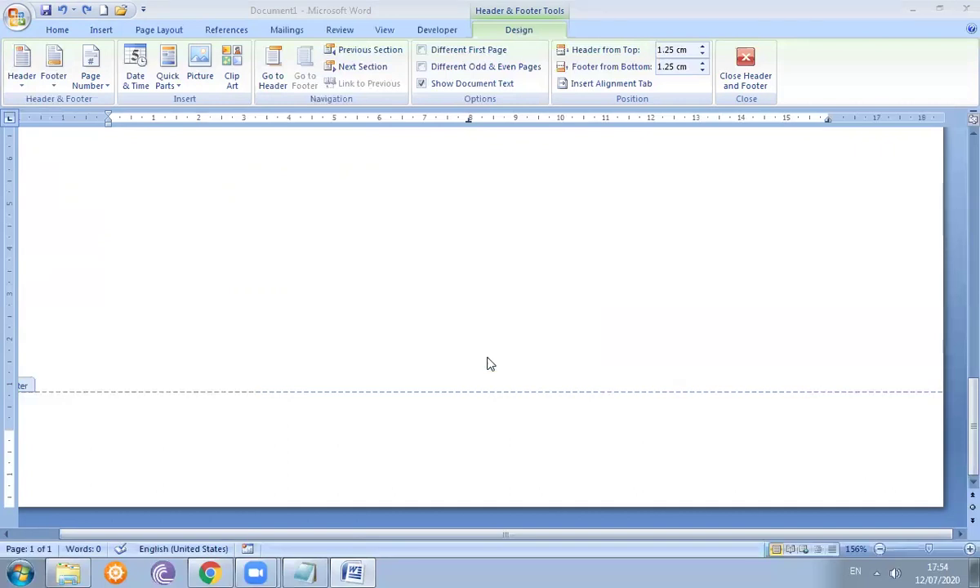
left_click(98, 85)
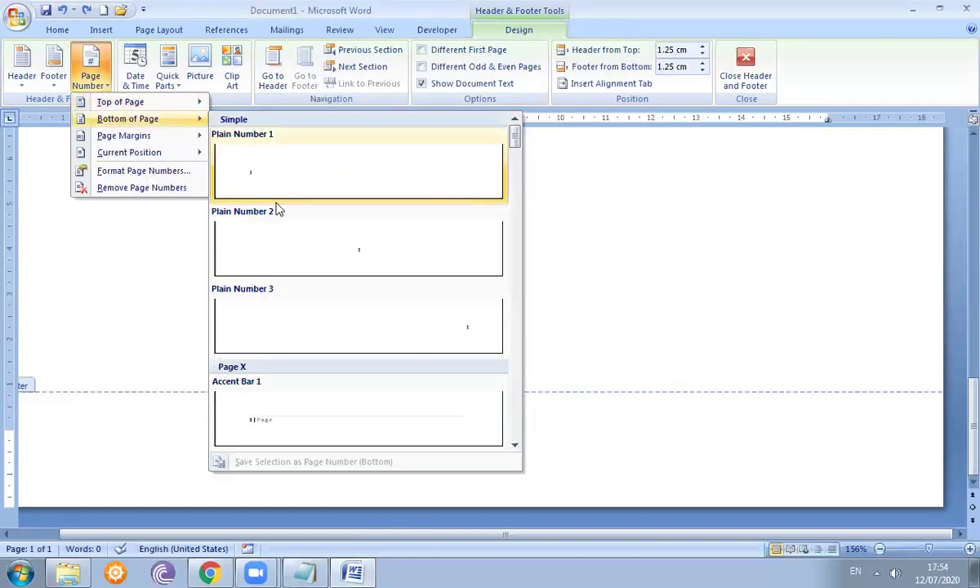
left_click(273, 408)
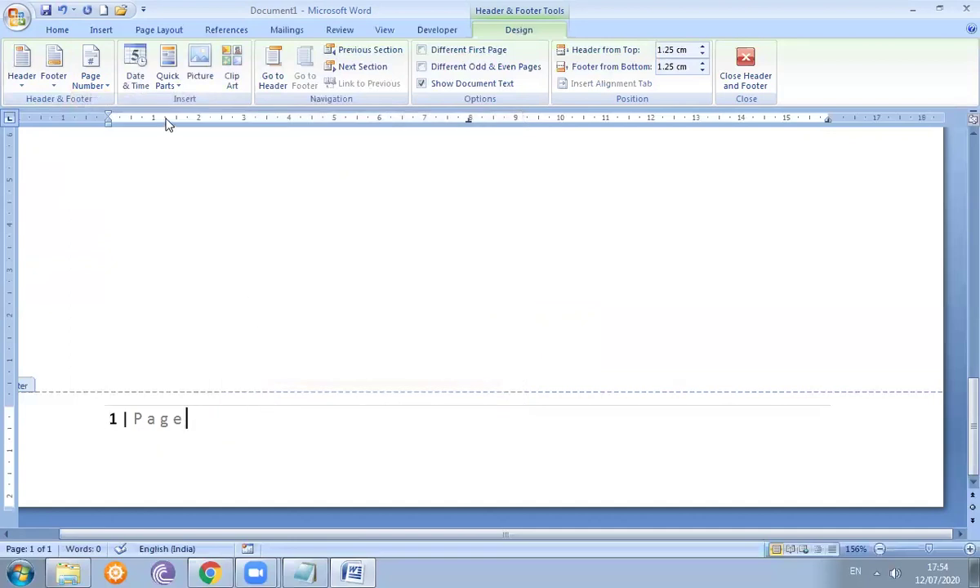
Step: Insert the date before the footer's page number in the format "Sunday, 12 July 2020"
left_click(109, 418)
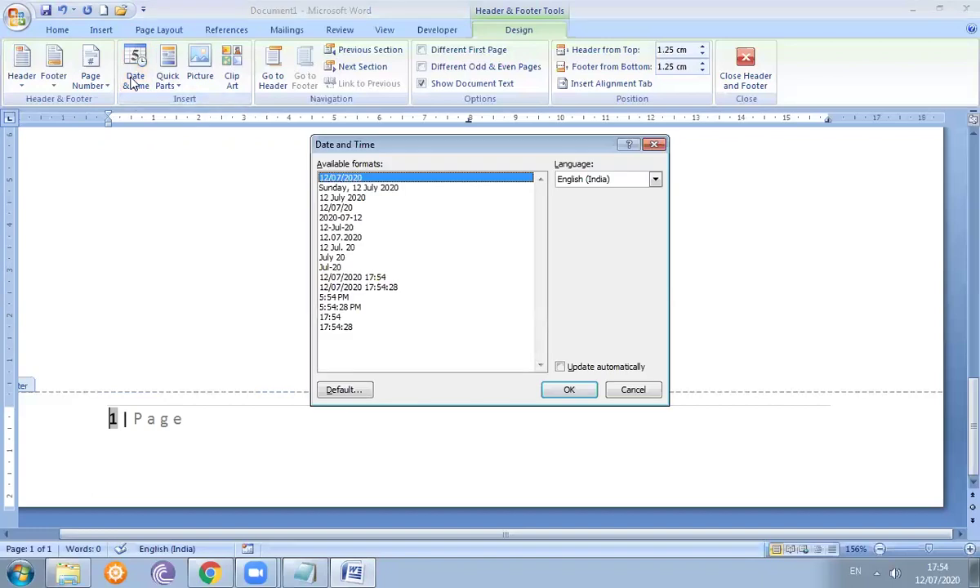
left_click(351, 207)
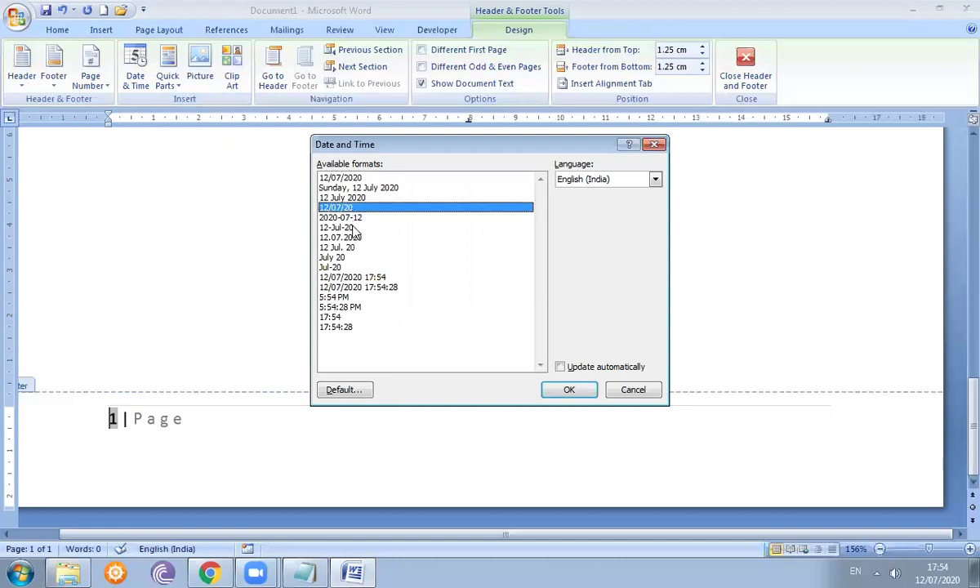
left_click(353, 228)
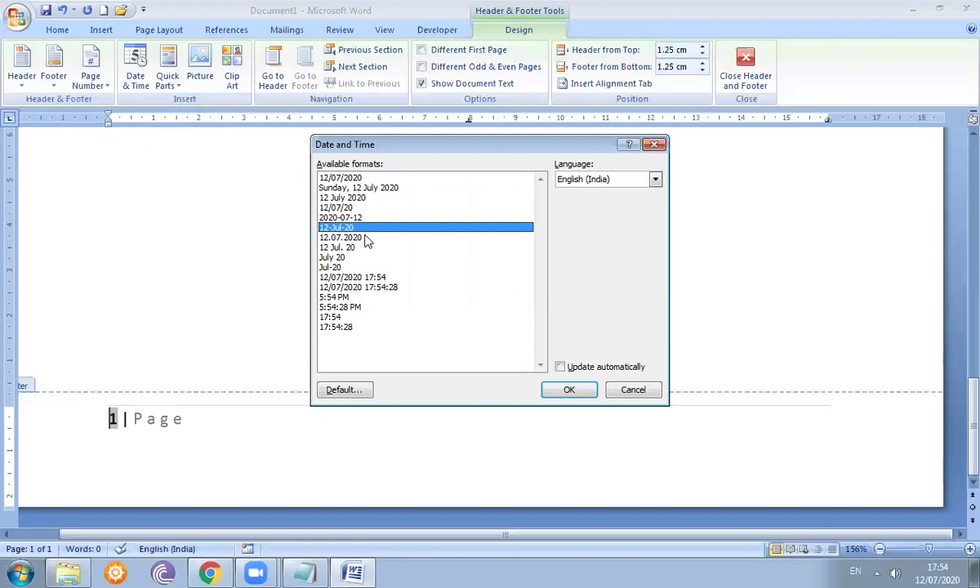
left_click(365, 238)
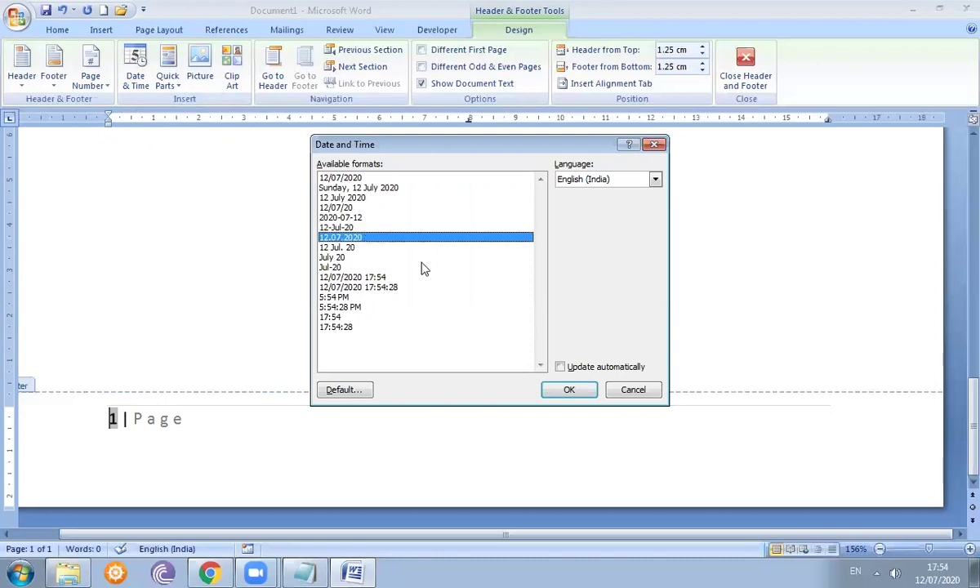
left_click(340, 188)
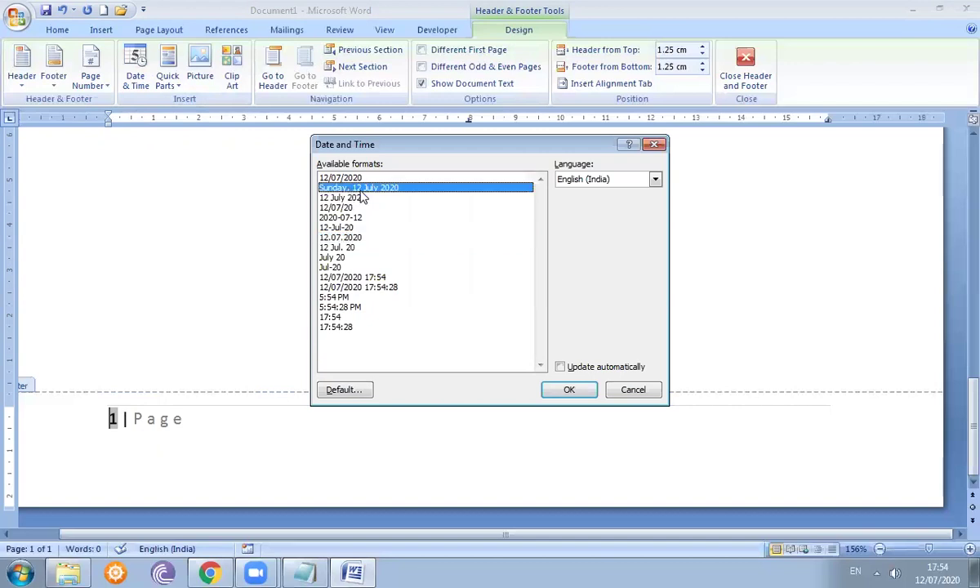
left_click(572, 390)
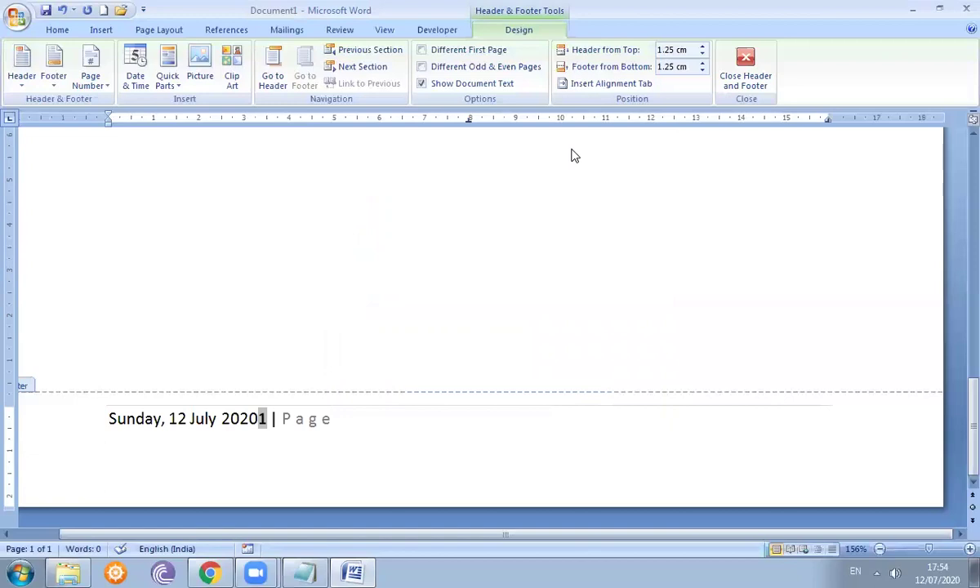
Step: Centre the footer line and adjust the spacing that separates the date from the page number
key("ctrl+e")
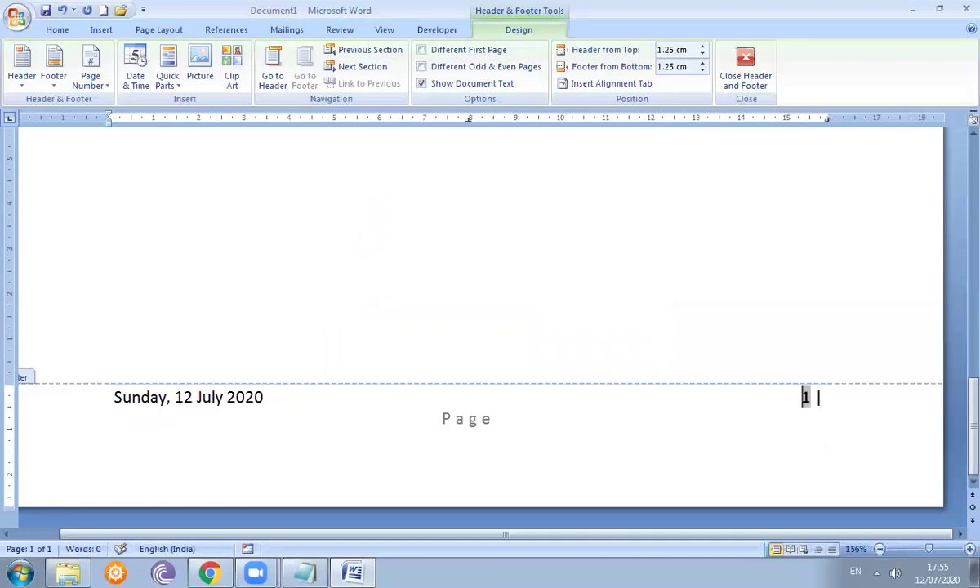
key("BackSpace")
key("BackSpace")
key("BackSpace")
key("BackSpace")
key("BackSpace")
key("BackSpace")
key("BackSpace")
key("BackSpace")
key("BackSpace")
key("BackSpace")
key("BackSpace")
key("BackSpace")
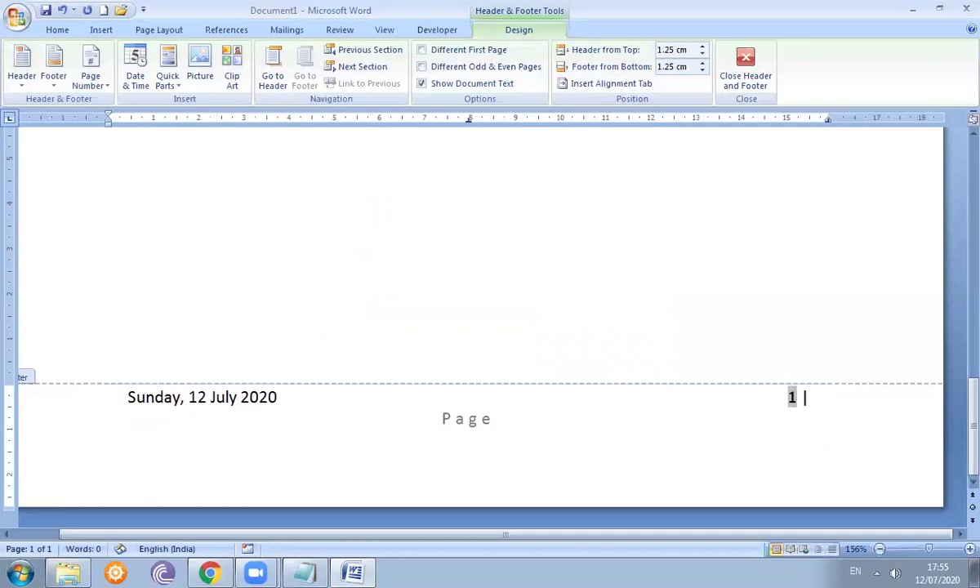
Step: Review the finished header and footer, and return to editing the document body
scroll(480, 161, "up", 15)
scroll(480, 161, "down", 15)
scroll(479, 161, "up", 16)
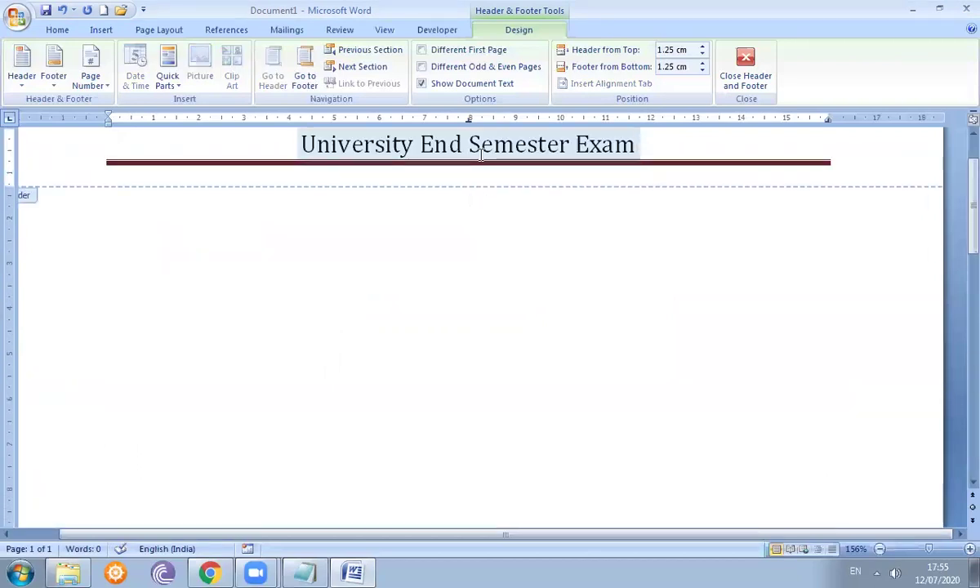
double_click(440, 248)
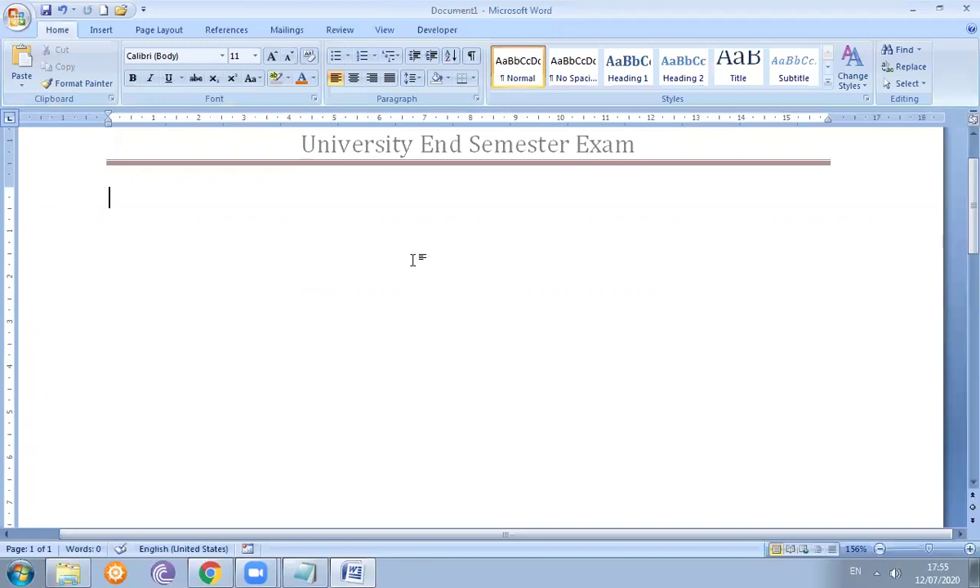
Step: Fill the document body with sample paragraphs by entering =rand() four times, so the text runs onto a second page
type("=rand")
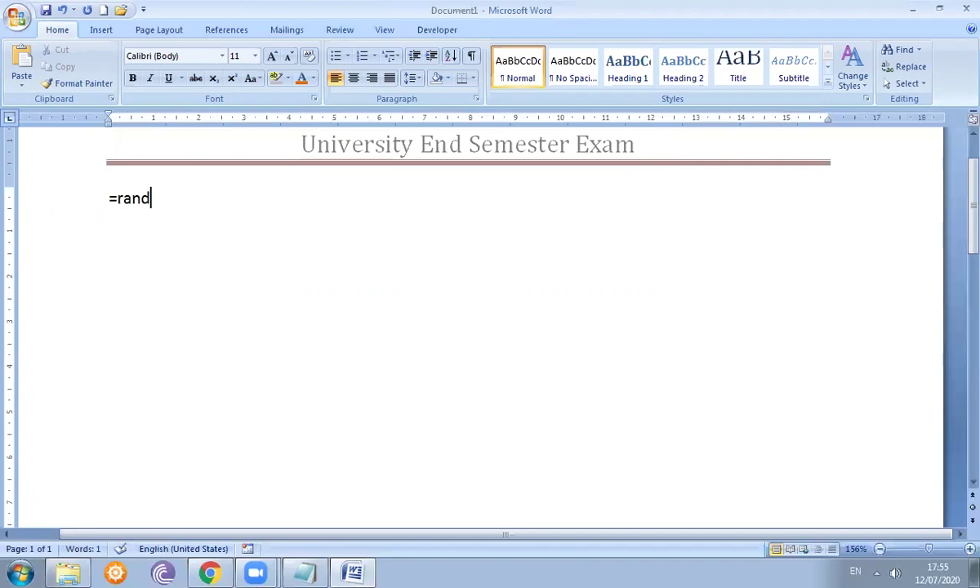
type("()")
key("Return")
type("=rand()")
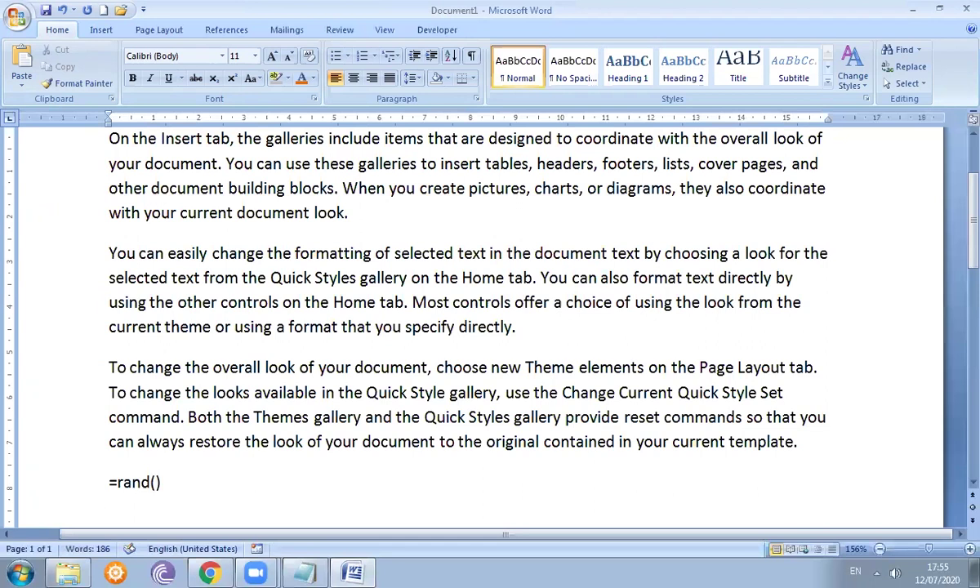
key("Return")
type("=")
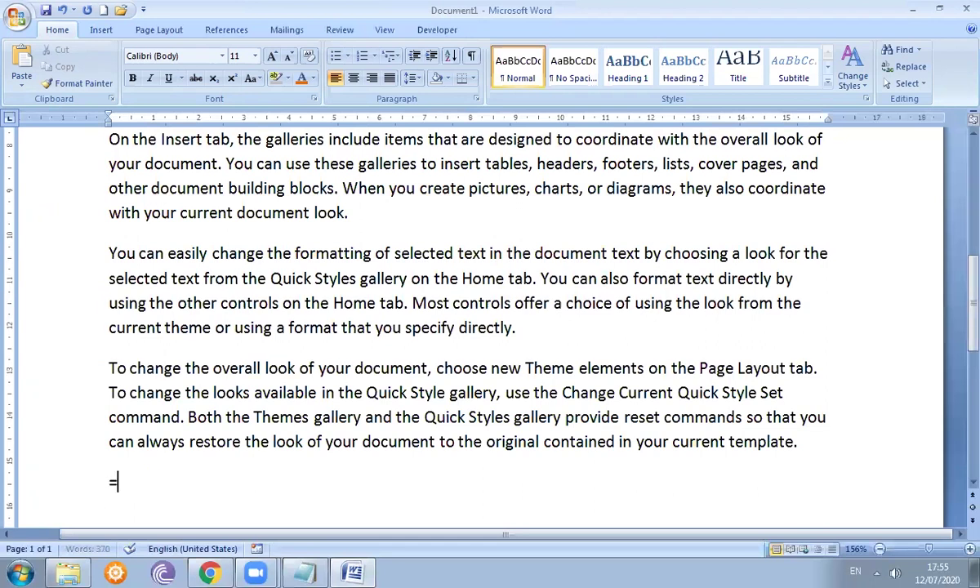
type("rand()")
key("Return")
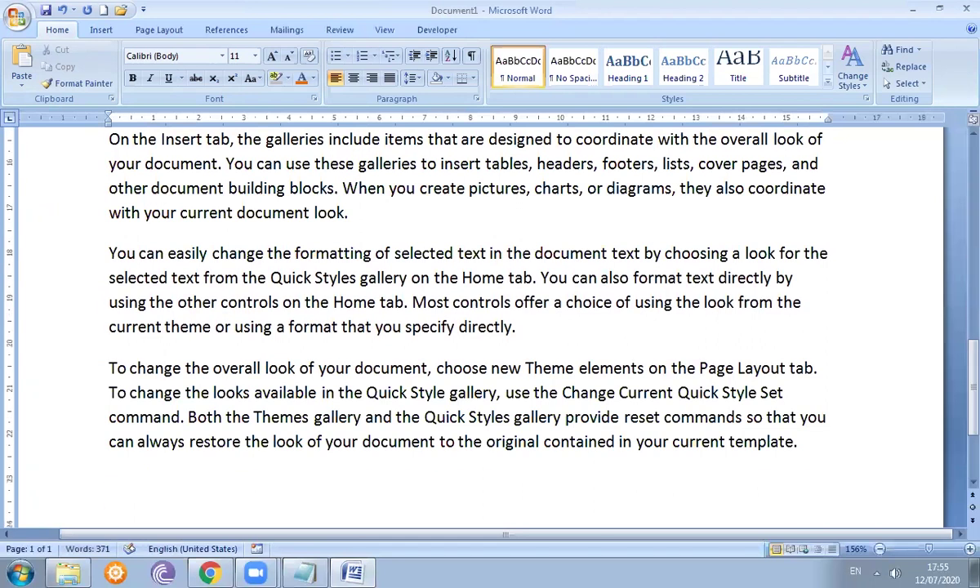
type("=rand()")
key("Return")
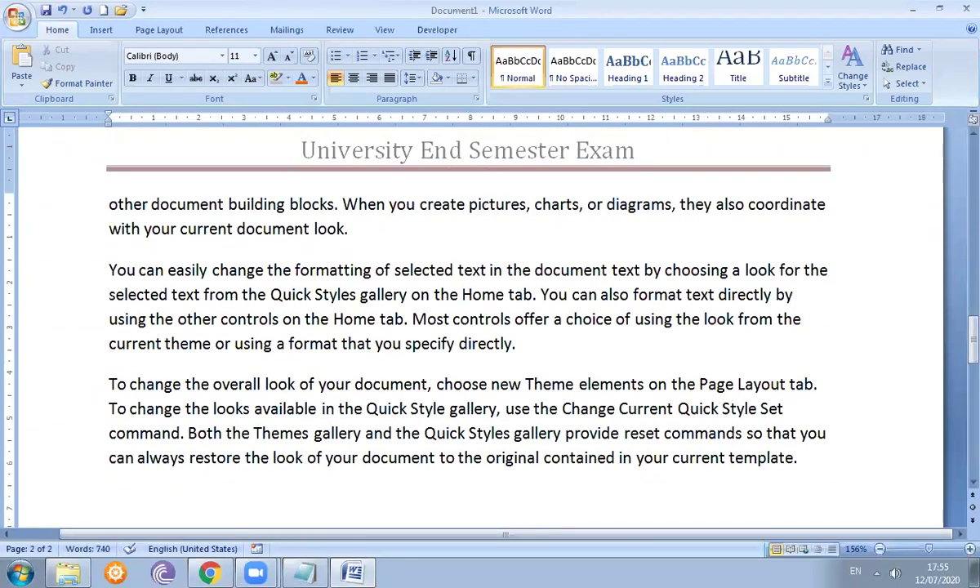
Step: Insert the picture Jellyfish.jpg from the Sample Pictures folder into the footer, before the date
left_click_drag(973, 339, 960, 496)
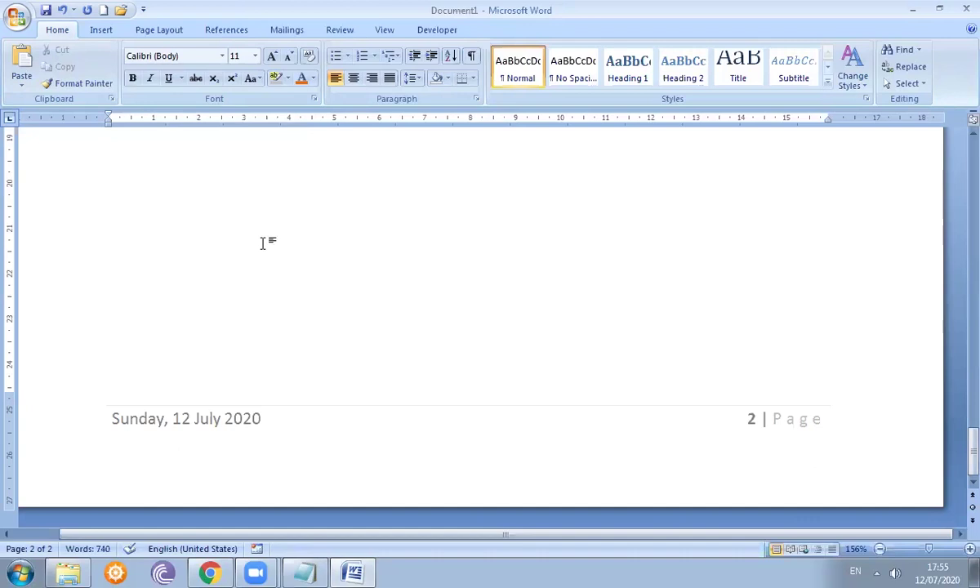
double_click(284, 420)
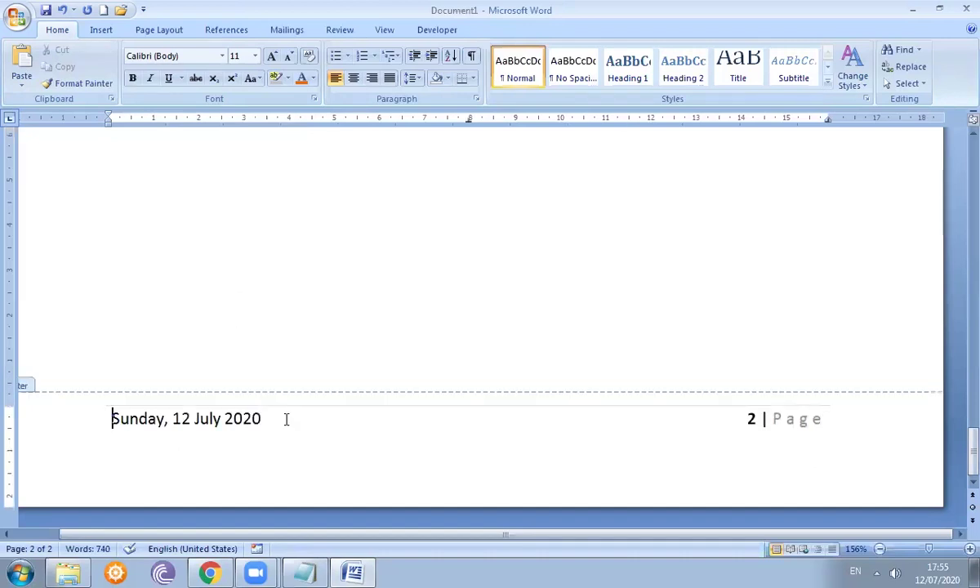
left_click(179, 82)
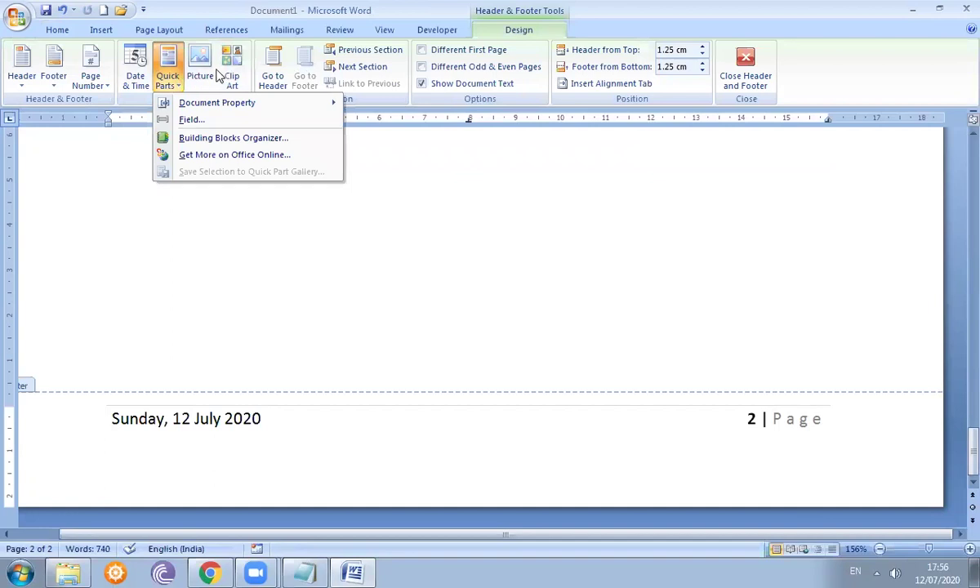
left_click(201, 69)
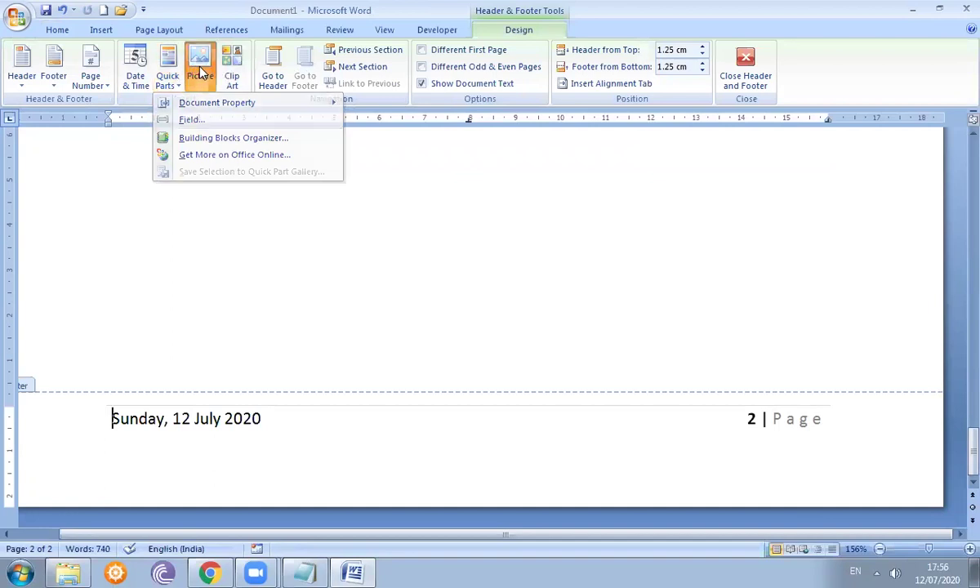
left_click(201, 71)
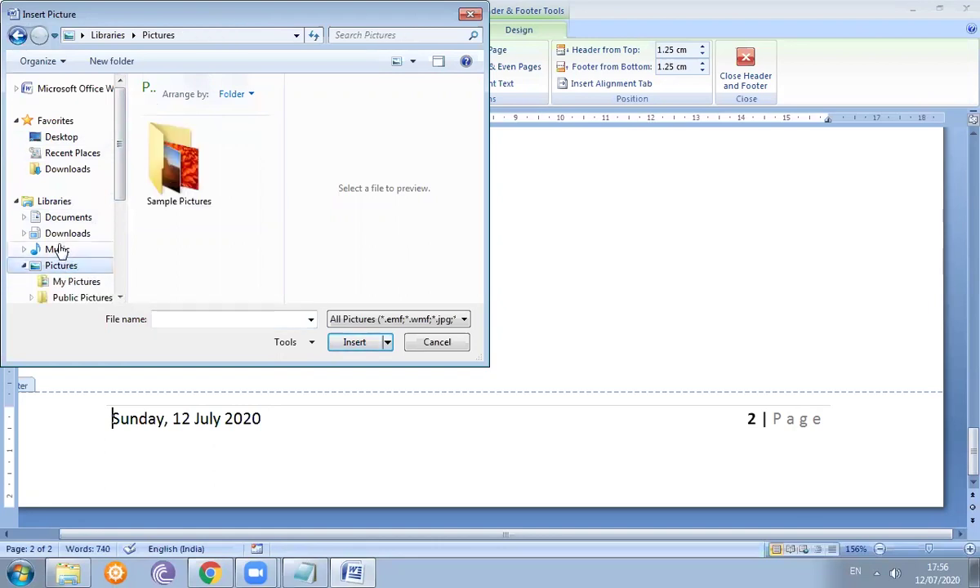
left_click(163, 188)
double_click(163, 190)
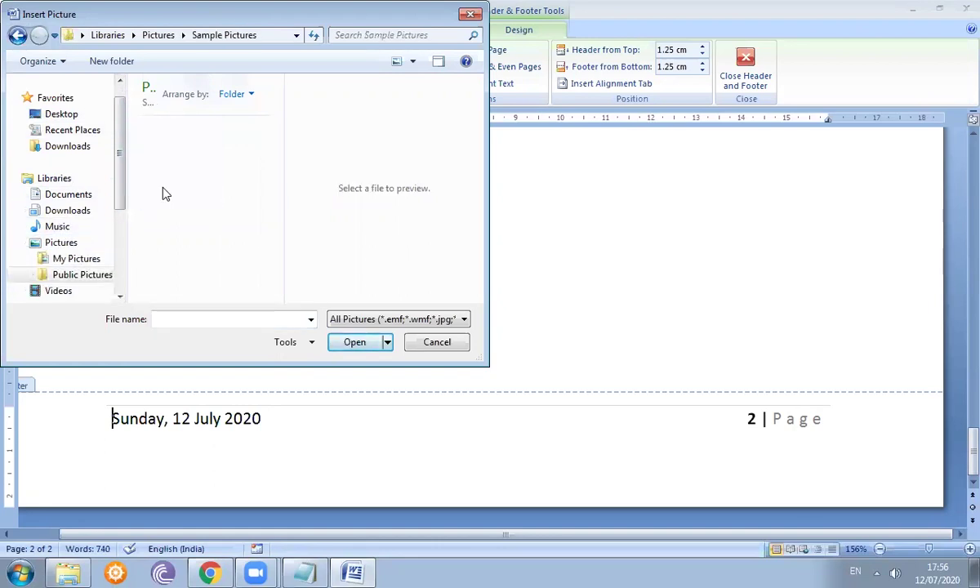
left_click_drag(277, 155, 280, 210)
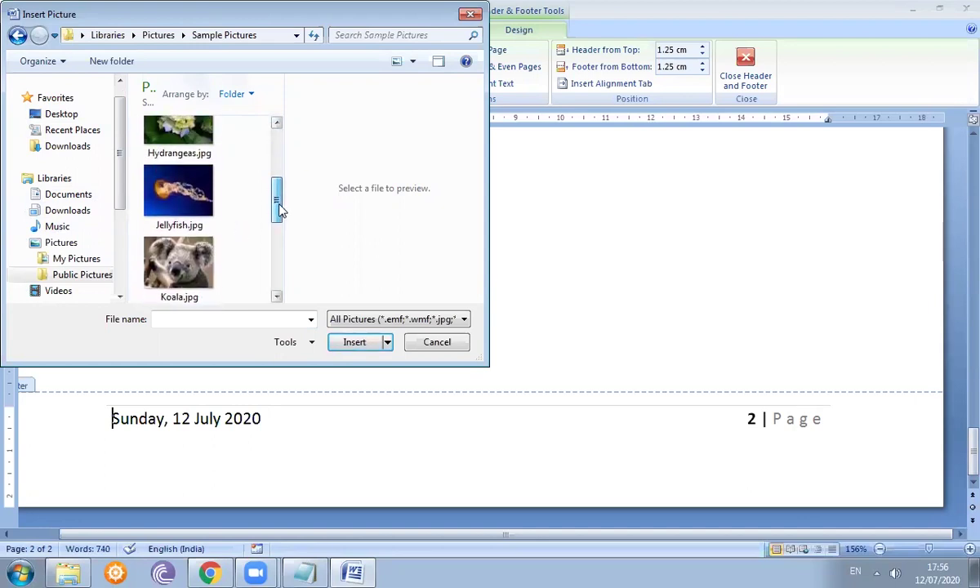
left_click(178, 190)
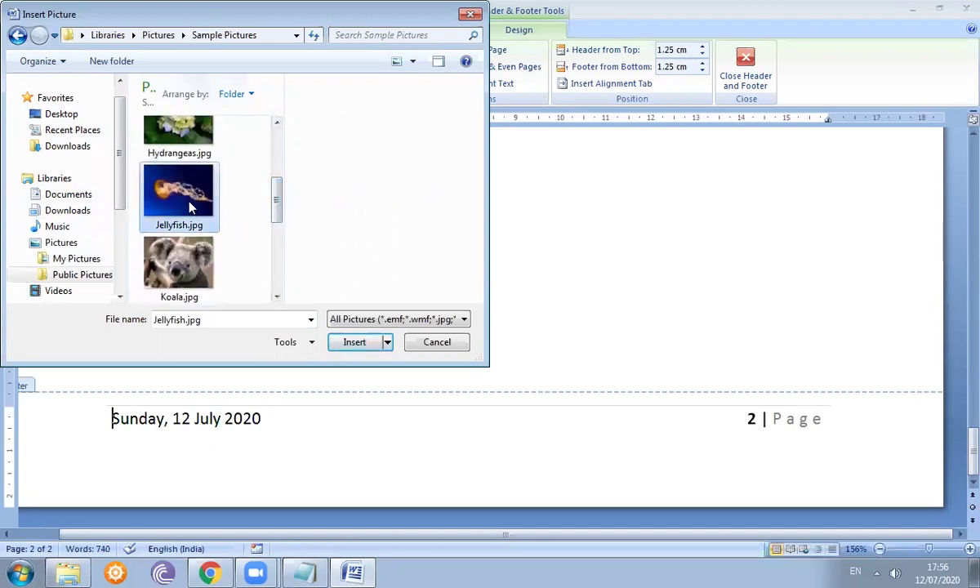
left_click(368, 347)
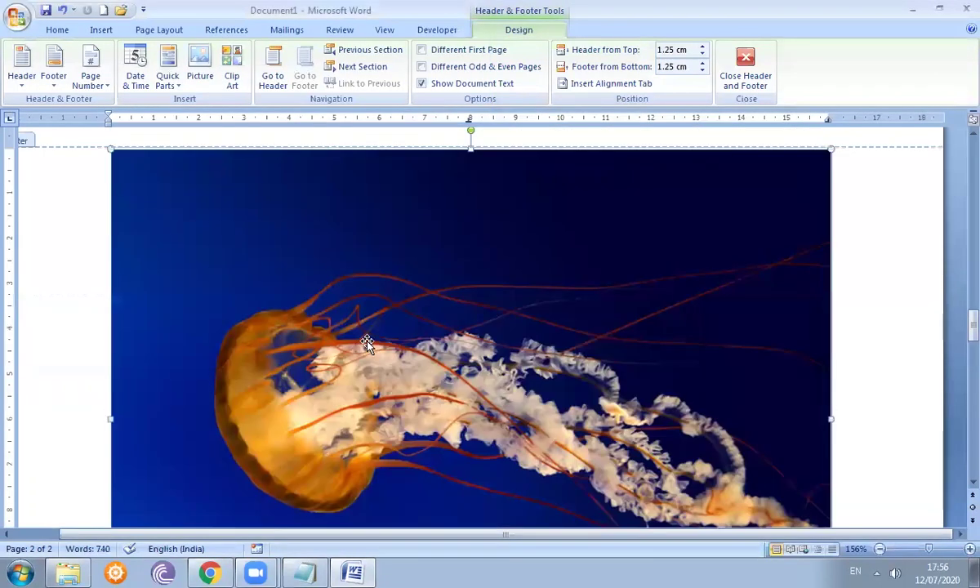
Step: Shrink the jellyfish picture to about 0.53 by 0.7 cm and remove extra spaces between the date and page number to fit one line
left_click(519, 273)
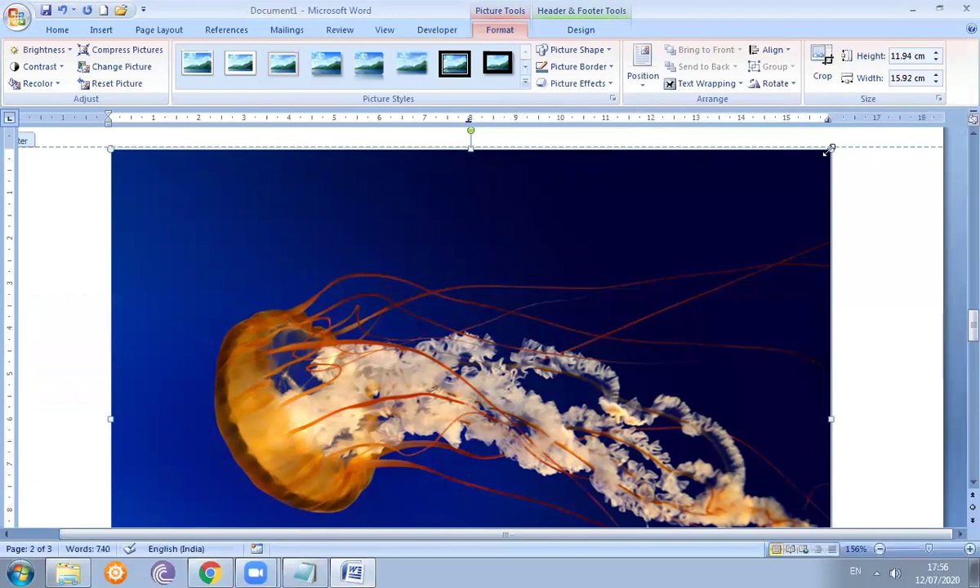
left_click_drag(652, 269, 274, 549)
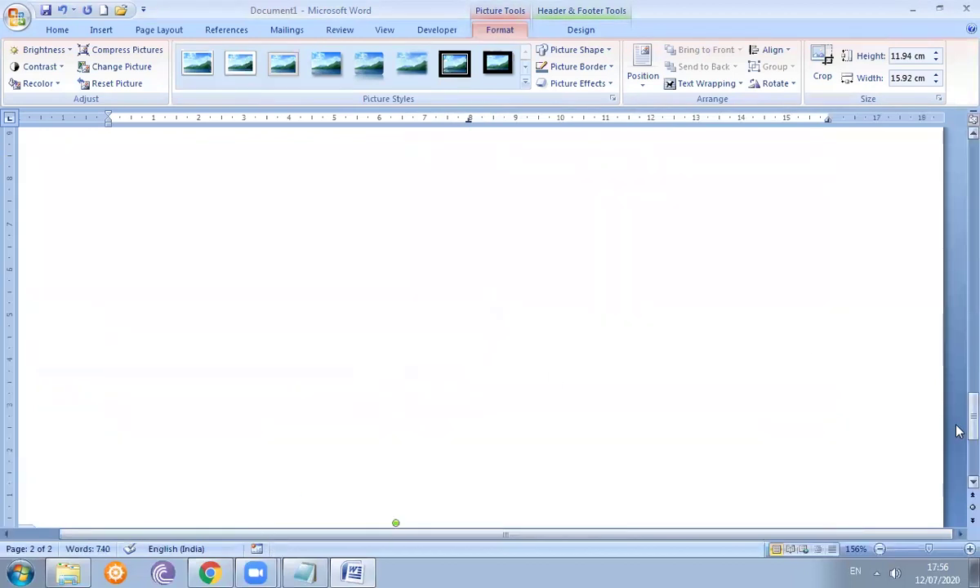
left_click_drag(960, 430, 960, 468)
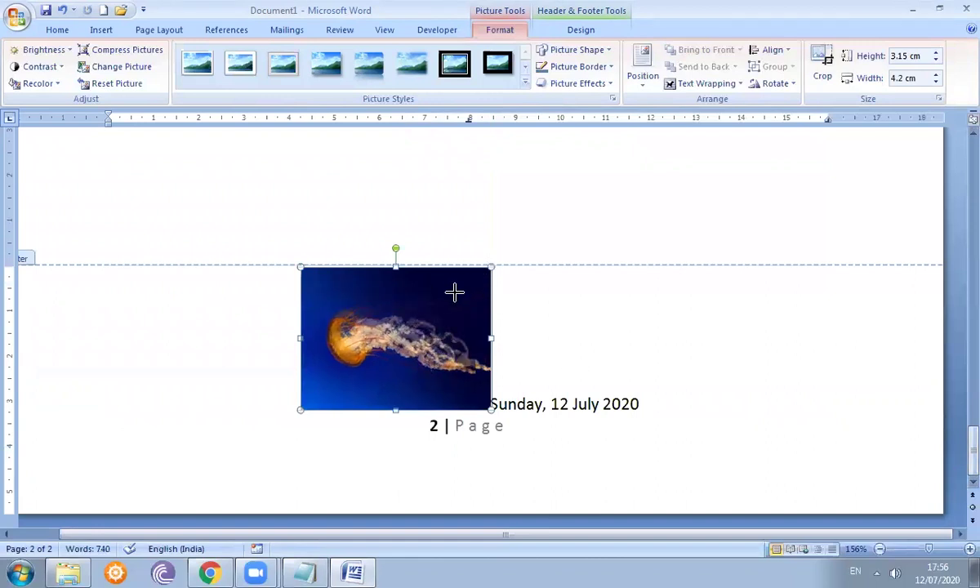
key("ctrl+z")
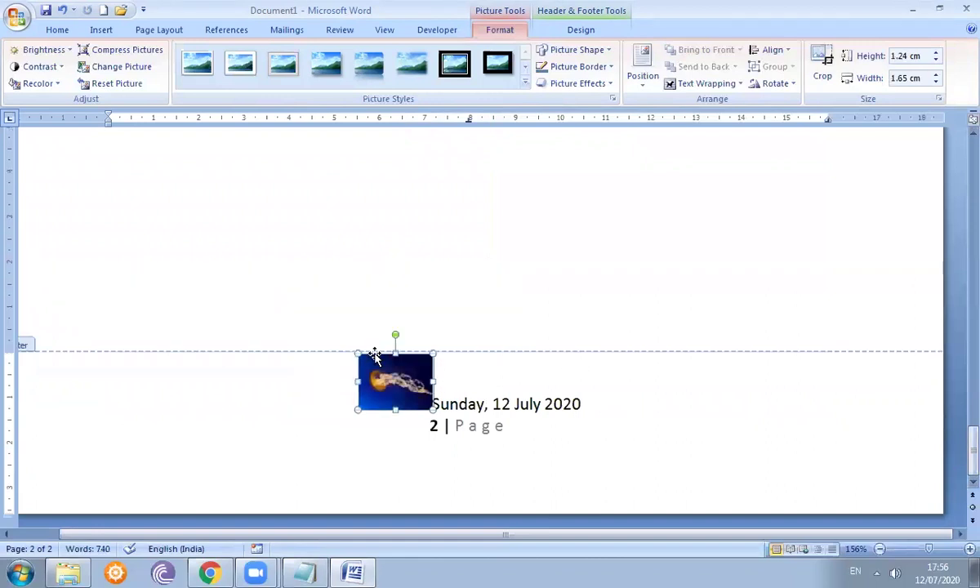
left_click_drag(362, 359, 372, 379)
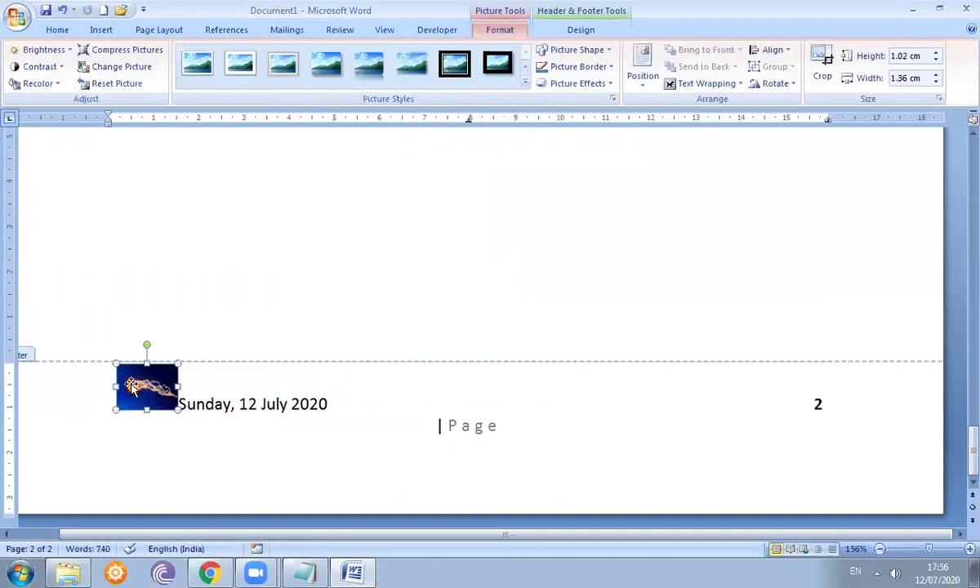
left_click_drag(178, 364, 147, 389)
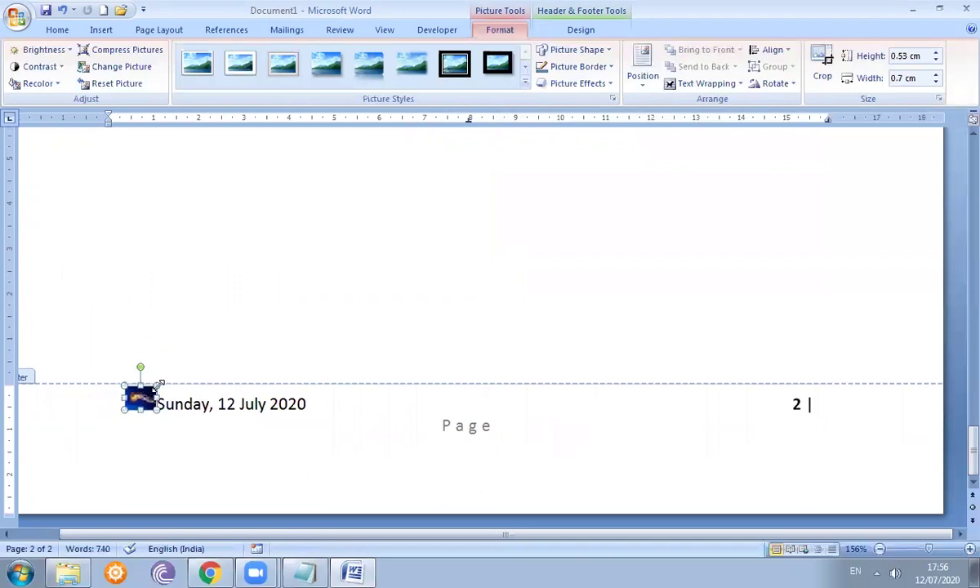
left_click(557, 401)
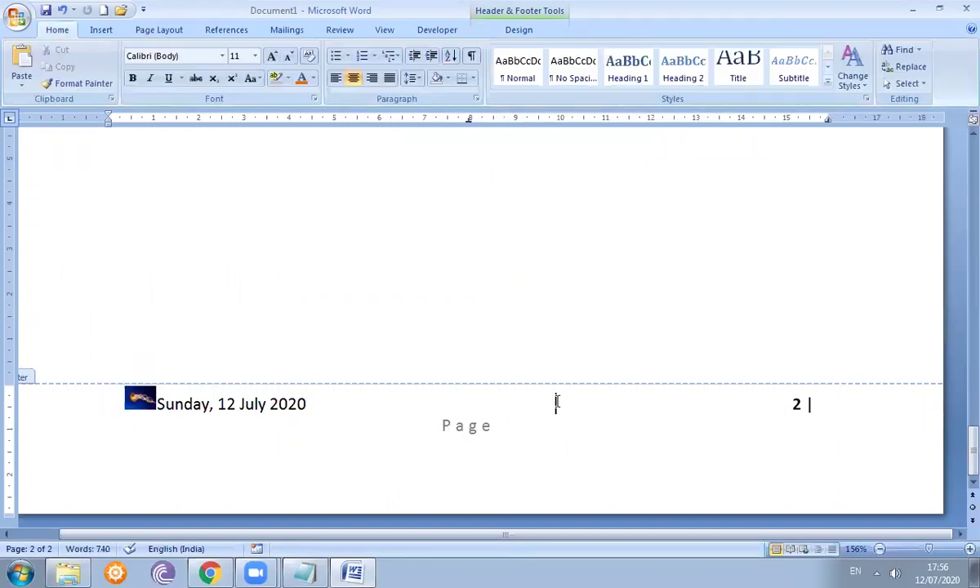
key("Delete")
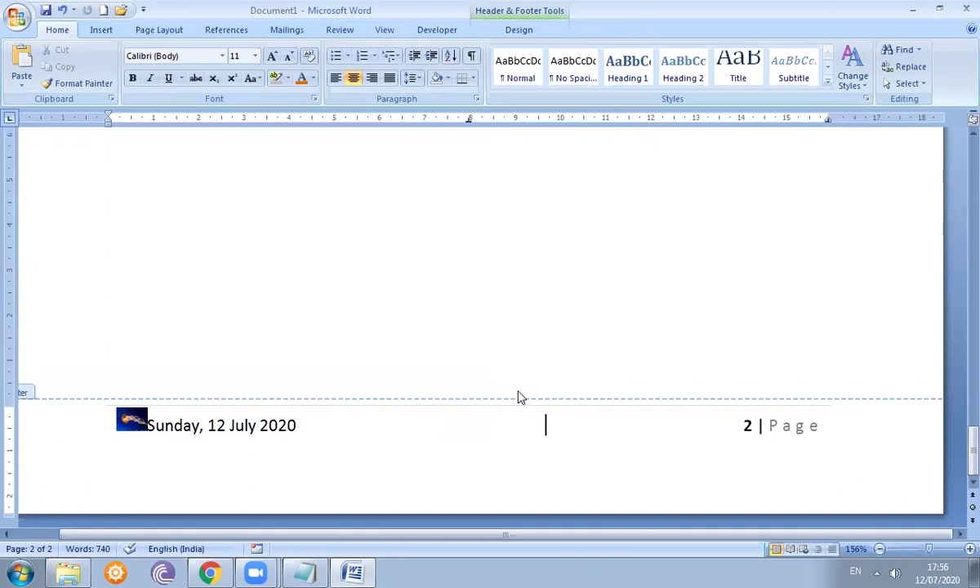
Step: Preview the available picture styles on the footer's jellyfish picture
left_click(132, 418)
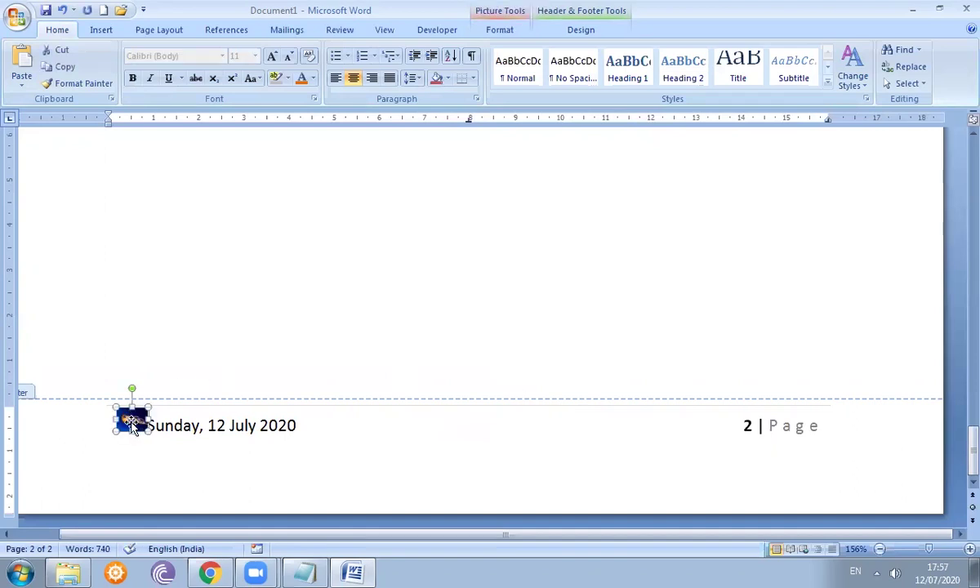
double_click(132, 418)
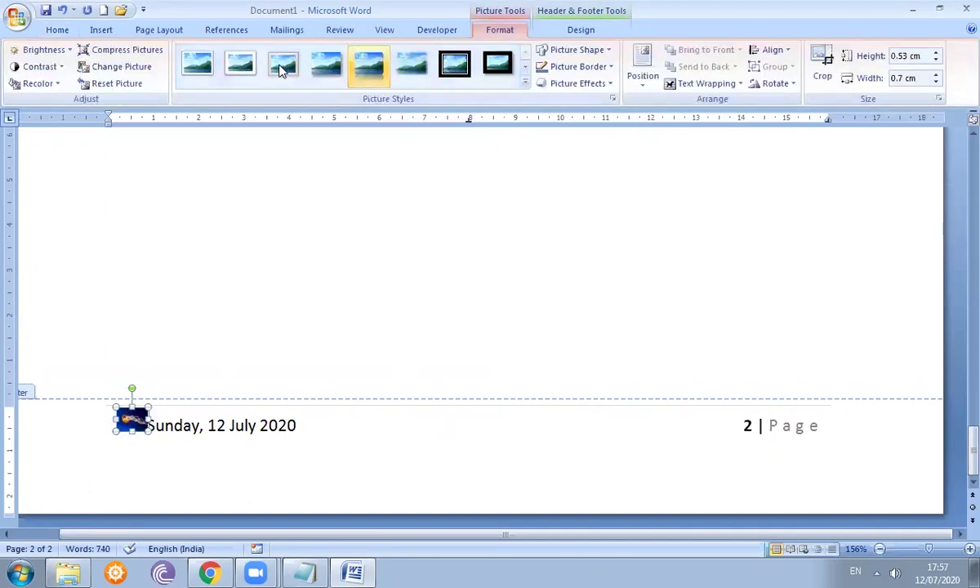
left_click(525, 82)
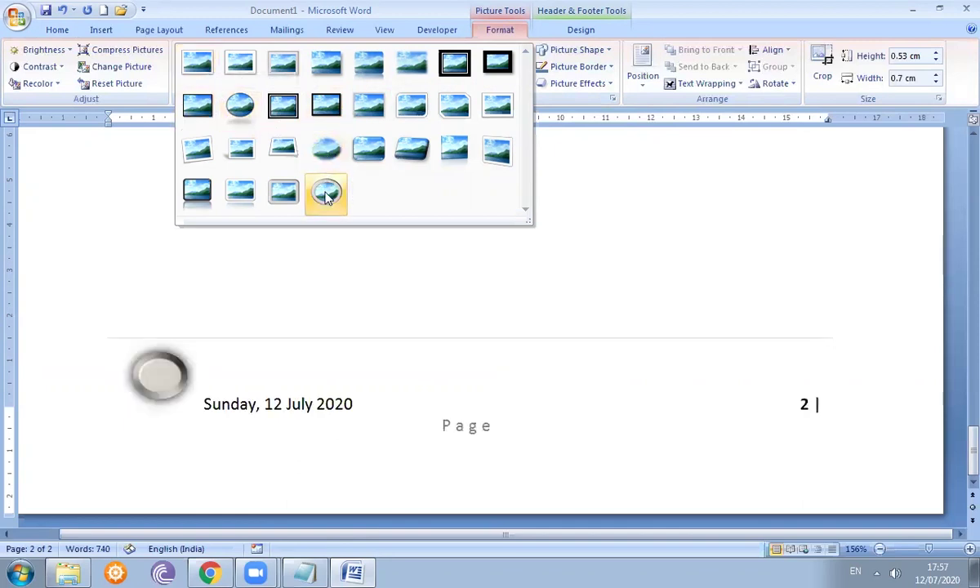
left_click(322, 289)
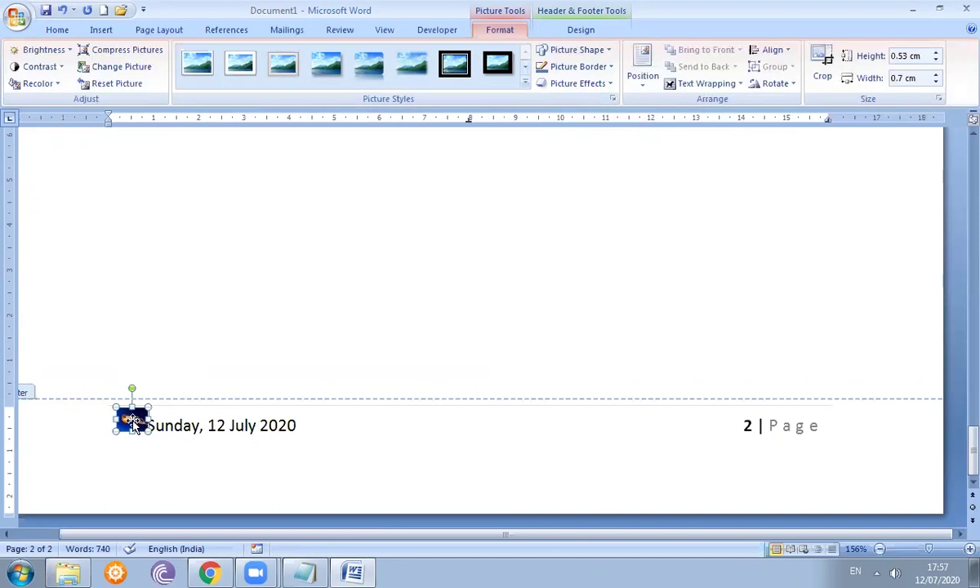
Step: Position the jellyfish picture at middle left with text wrapping, and move it into the footer directly before the date
left_click(643, 73)
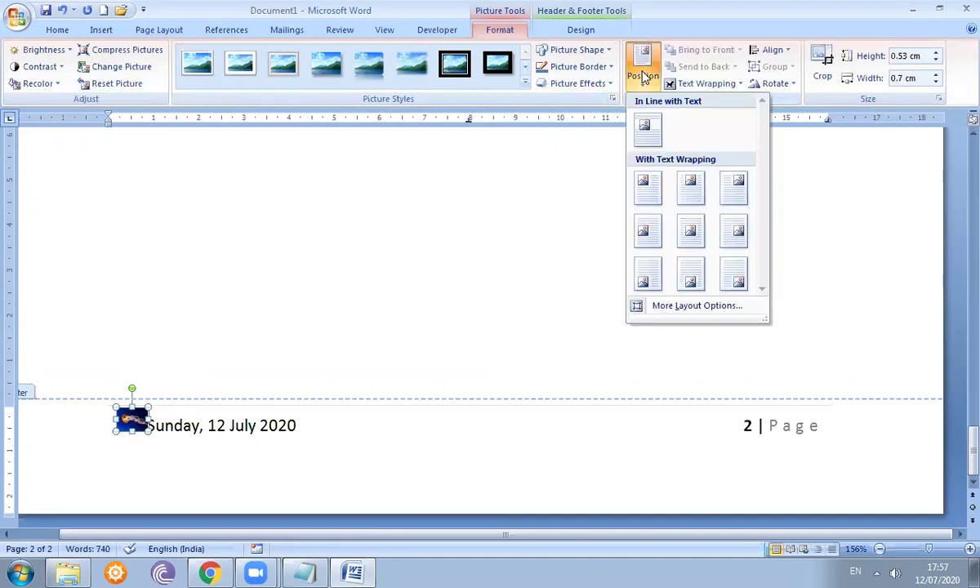
left_click(647, 236)
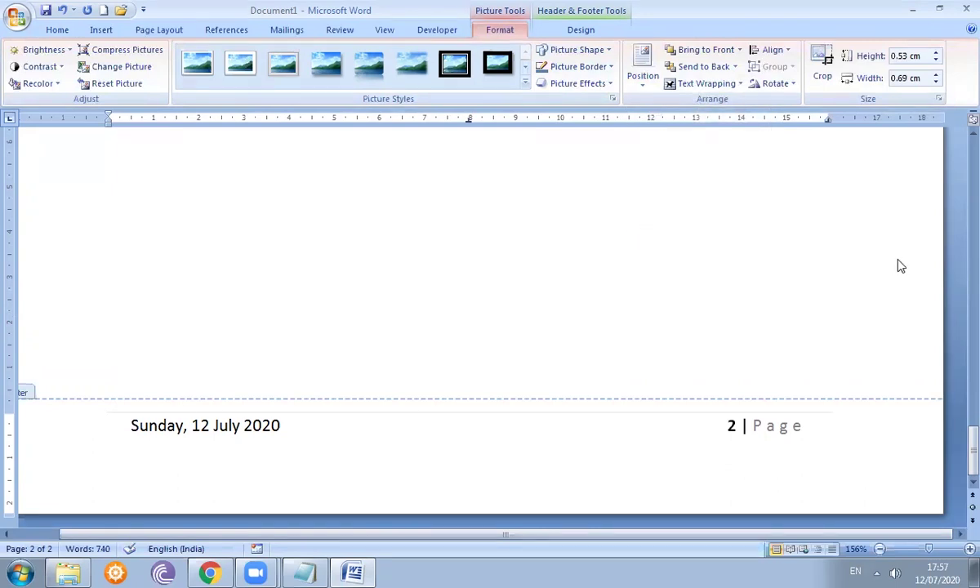
left_click_drag(957, 449, 957, 405)
left_click_drag(123, 192, 131, 536)
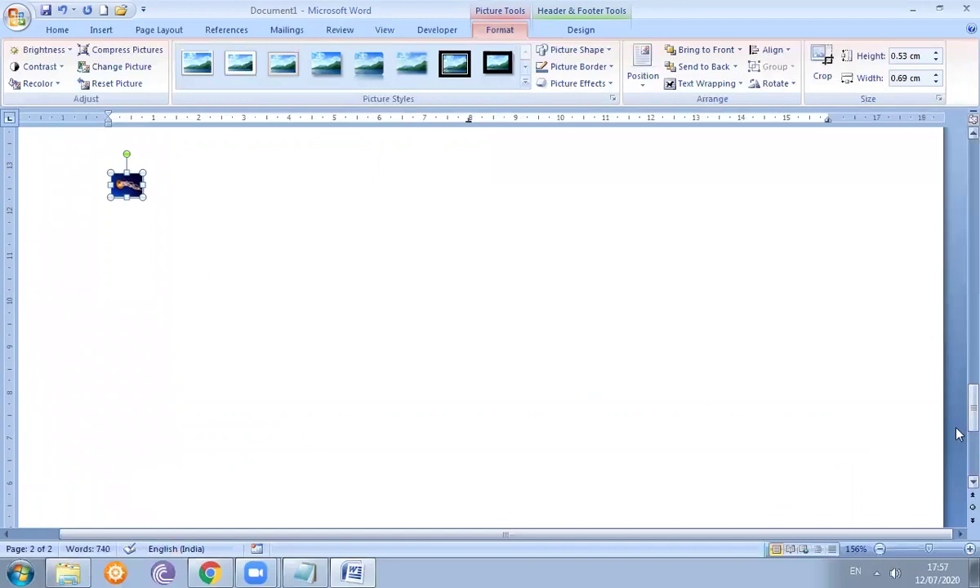
left_click_drag(117, 185, 251, 401)
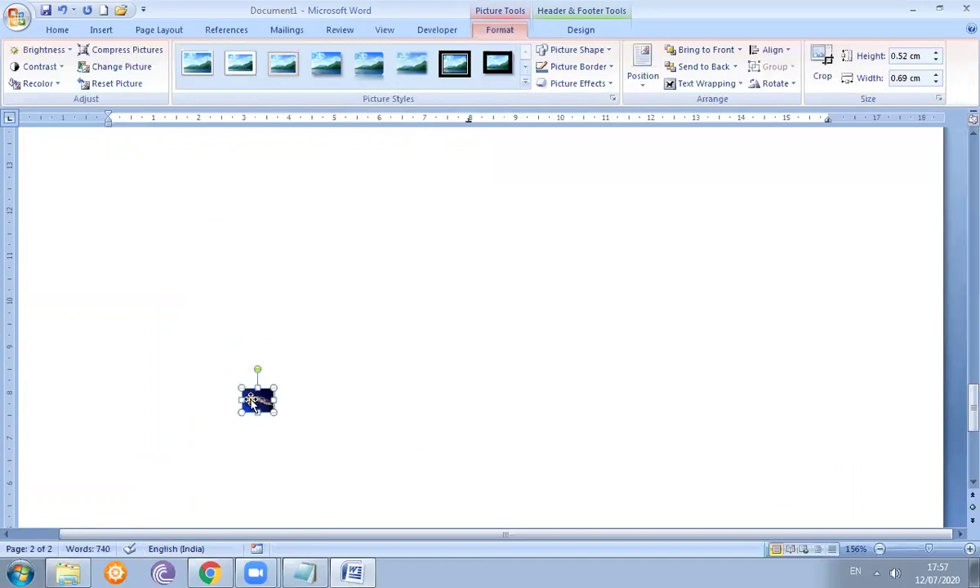
left_click_drag(957, 412, 957, 448)
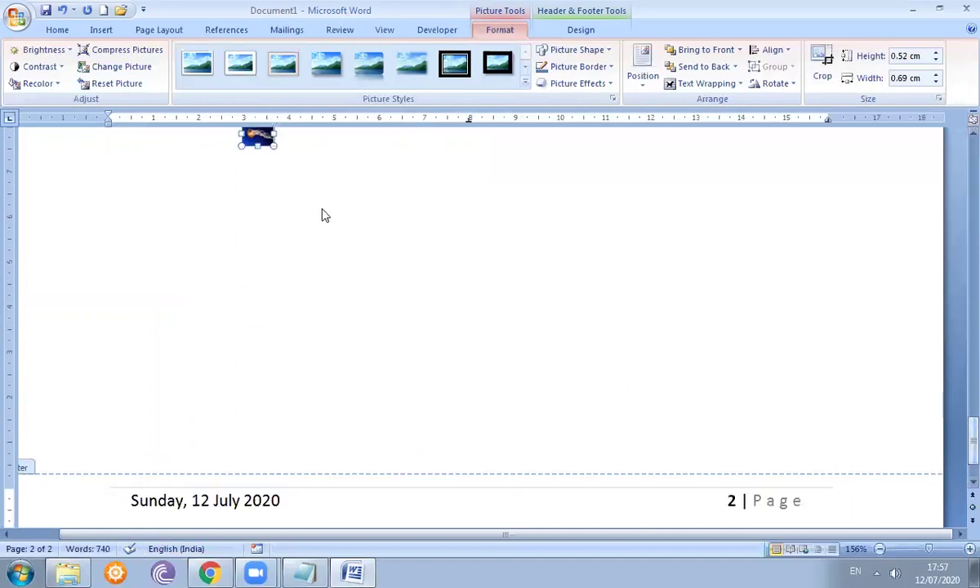
left_click_drag(258, 136, 111, 499)
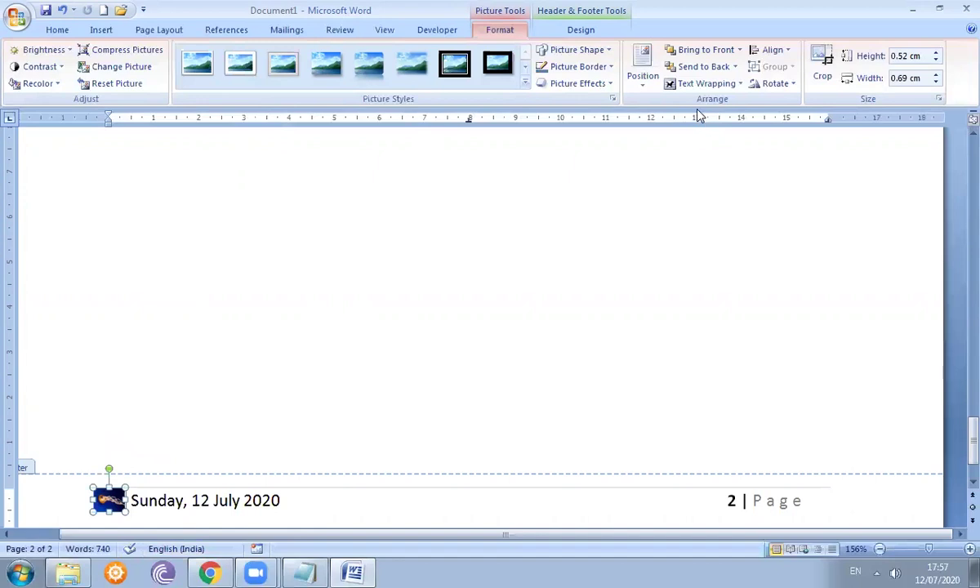
Step: Return to the document body and check the footer picture, date and page number across both pages
double_click(817, 327)
left_click_drag(974, 429, 974, 445)
left_click_drag(960, 487, 960, 309)
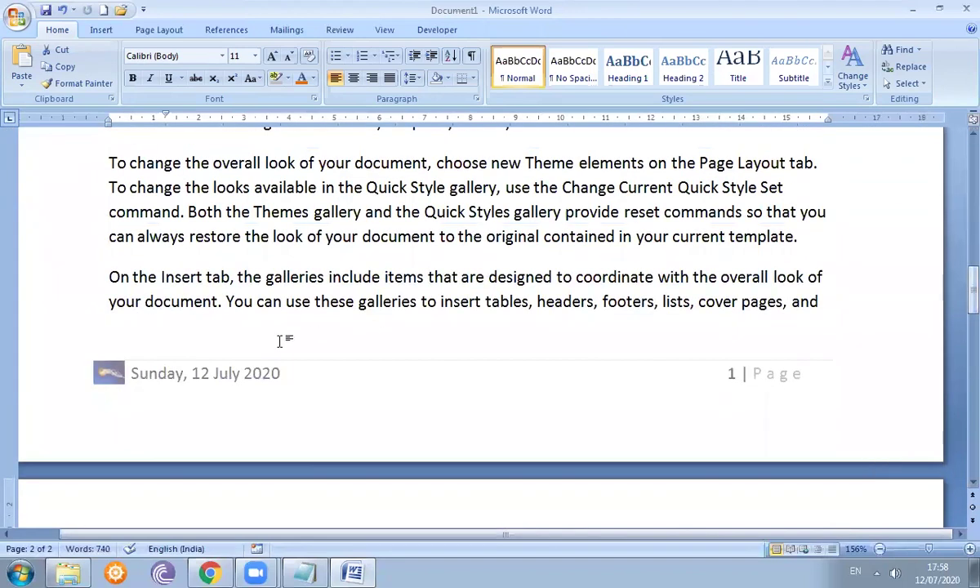
scroll(101, 367, "down", 5)
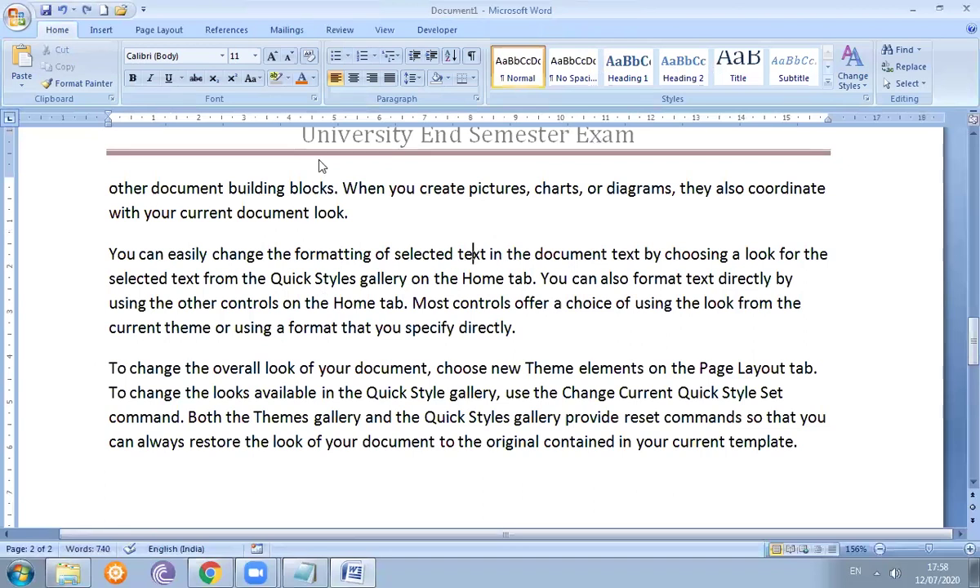
Step: Open the header for editing with the insertion point after the title, and switch to the footer and back to the header
double_click(298, 132)
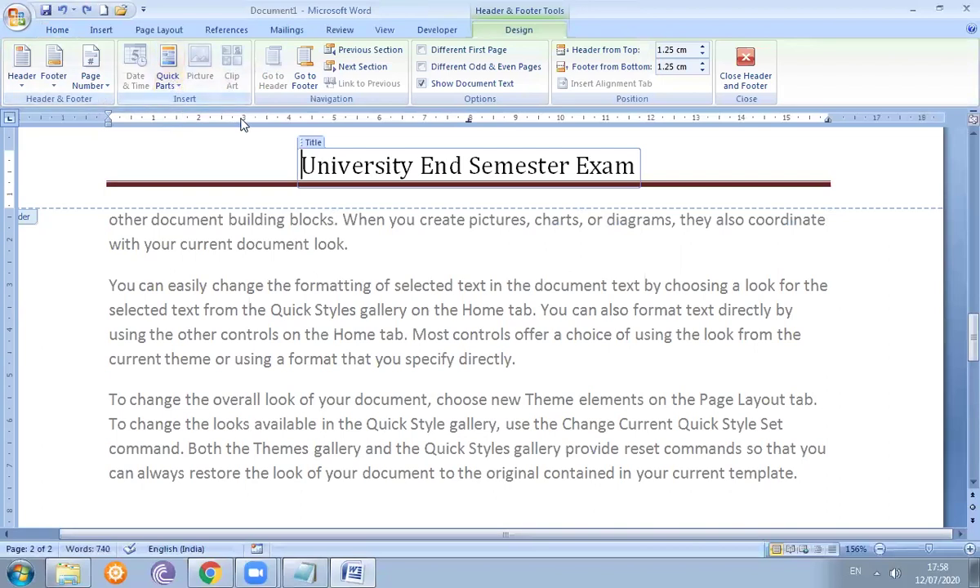
triple_click(250, 153)
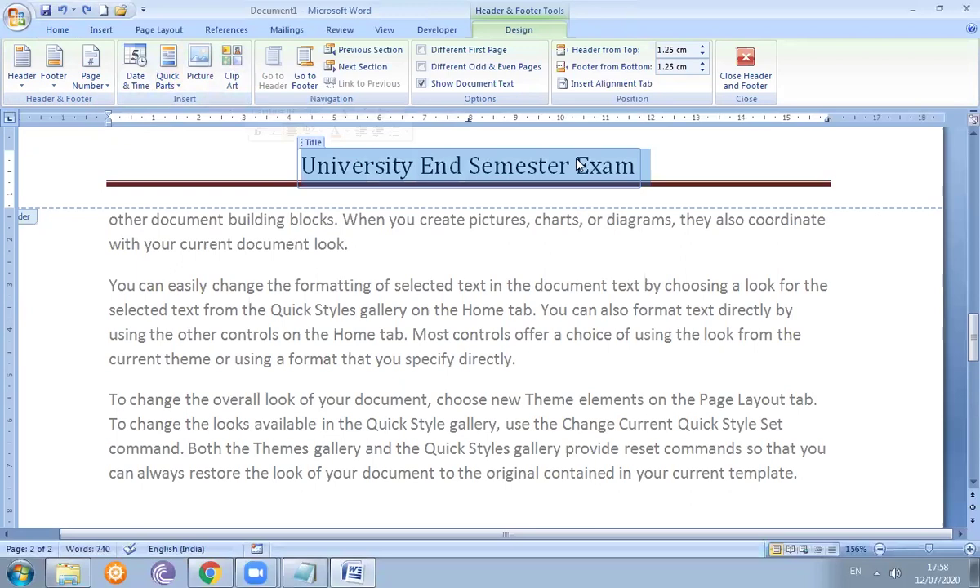
left_click(676, 158)
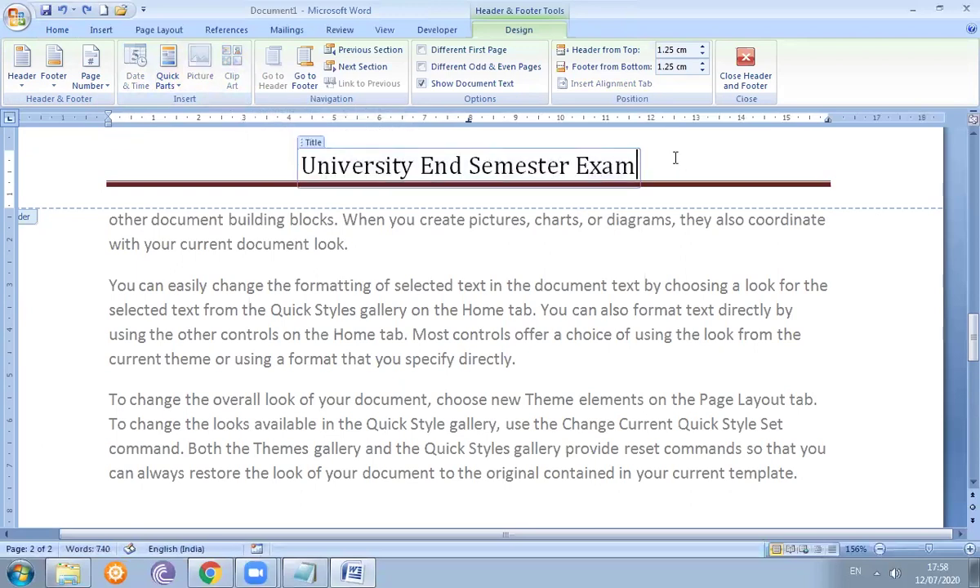
left_click(676, 158)
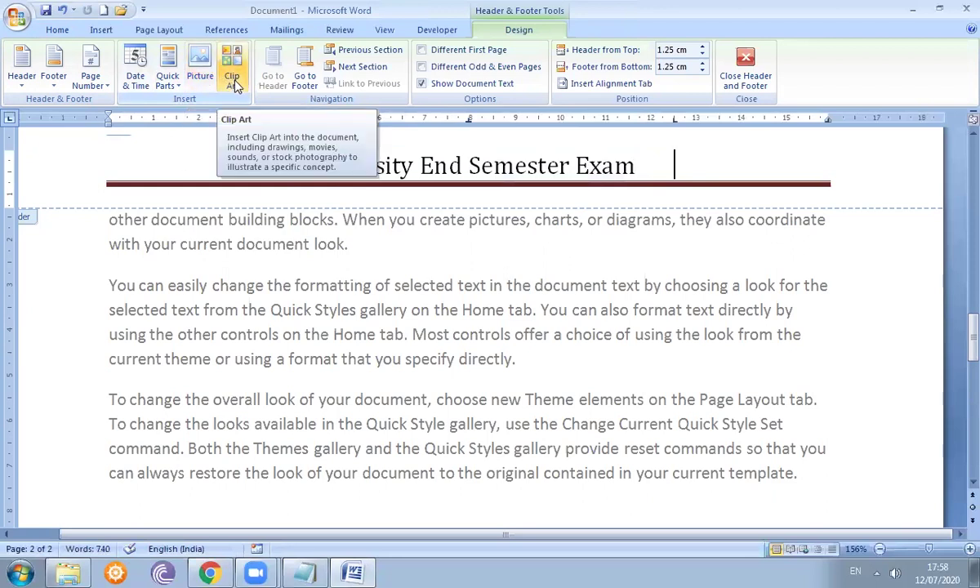
left_click(303, 82)
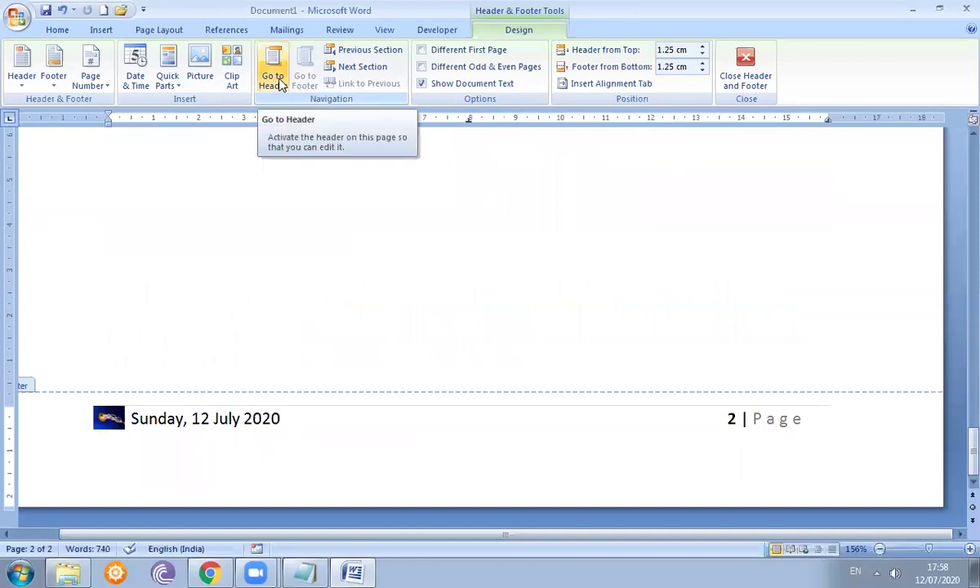
left_click(275, 81)
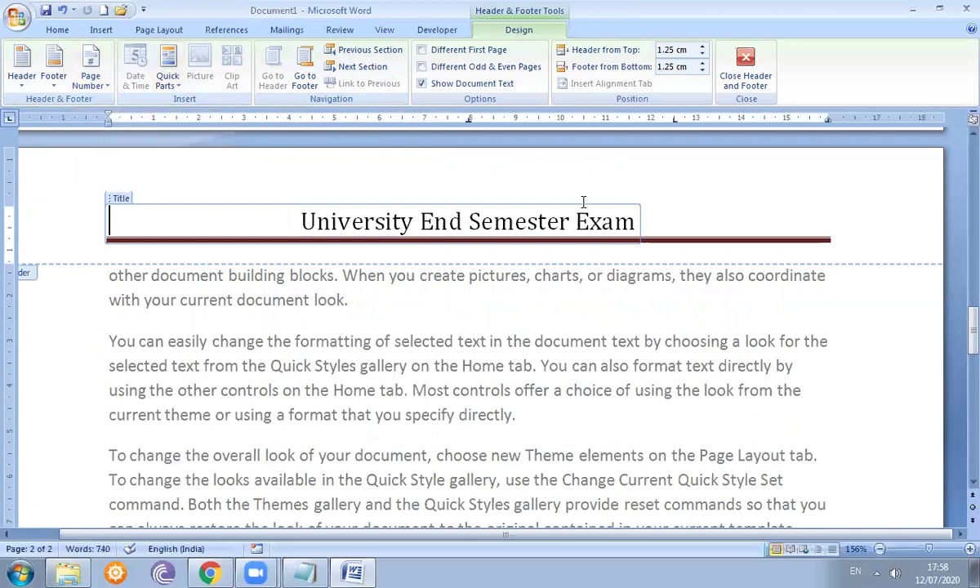
Step: Insert the current time after the header title in the 5:58 PM format and widen the gap before it
left_click(674, 219)
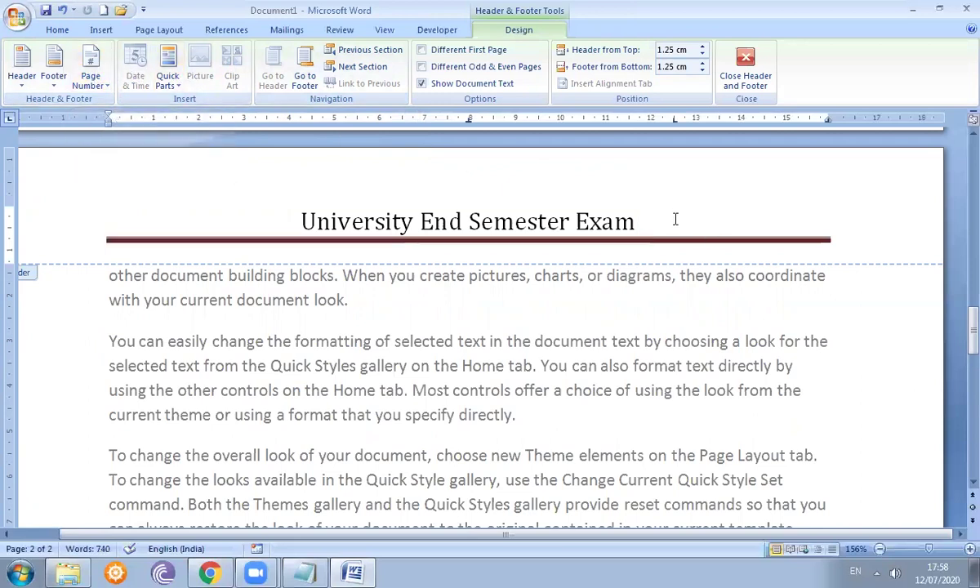
left_click(135, 70)
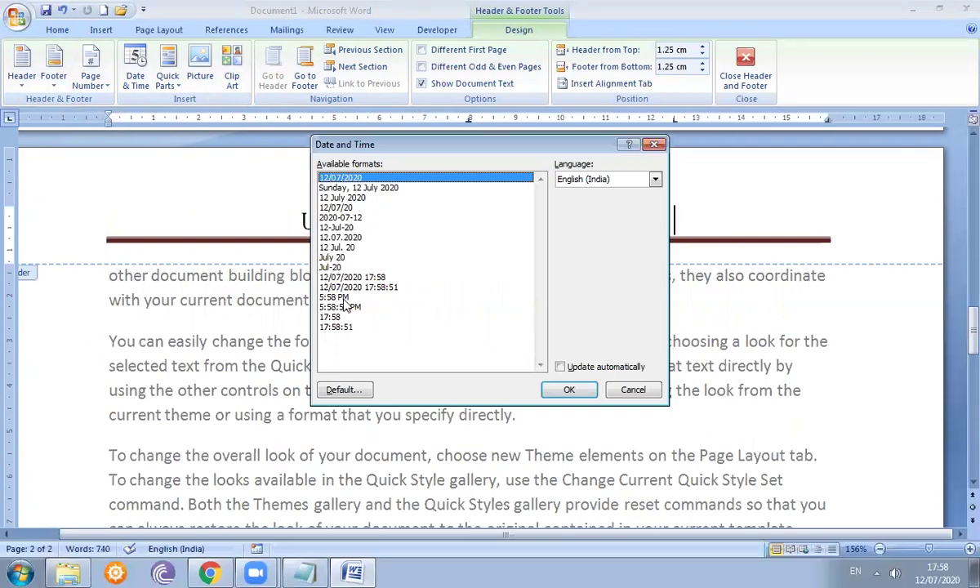
left_click(348, 307)
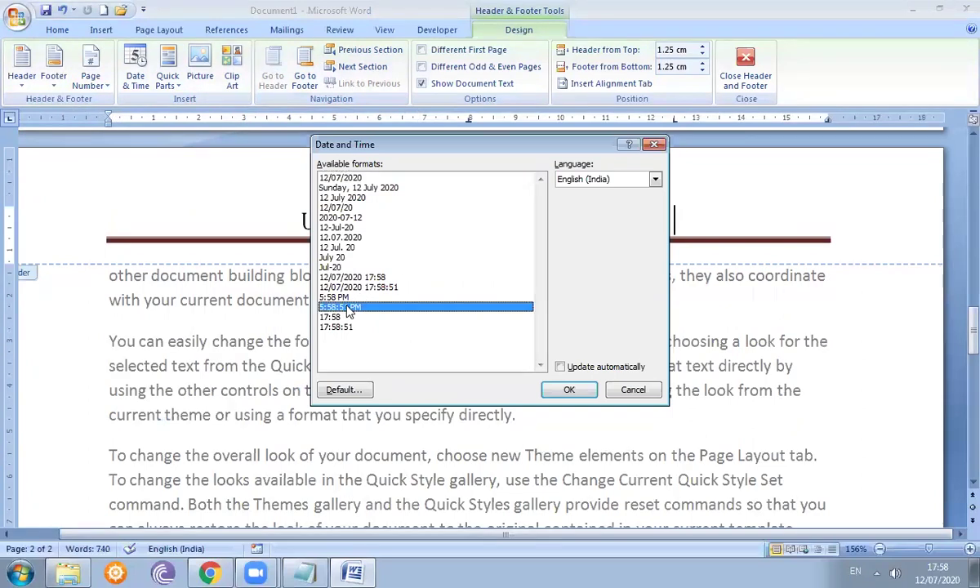
left_click(337, 297)
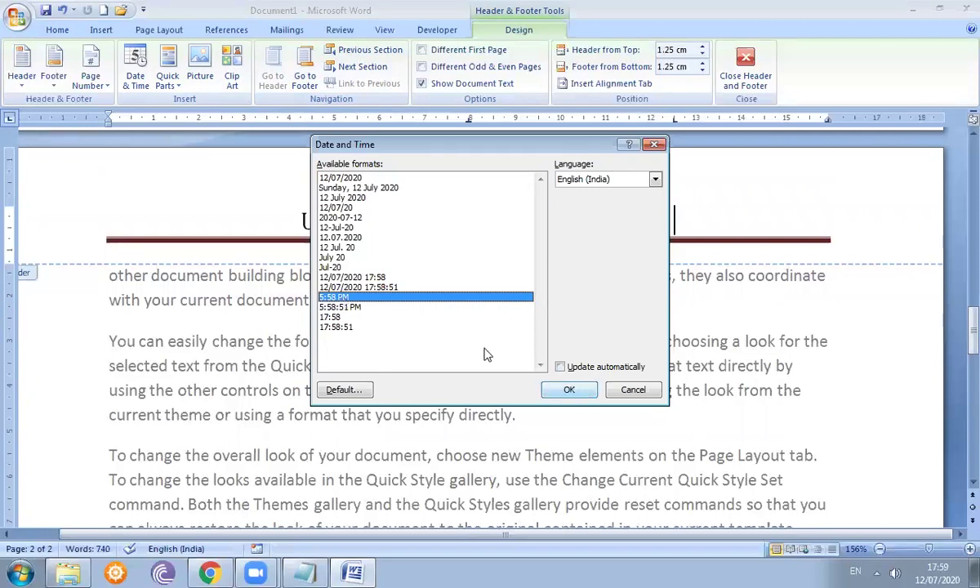
left_click(570, 391)
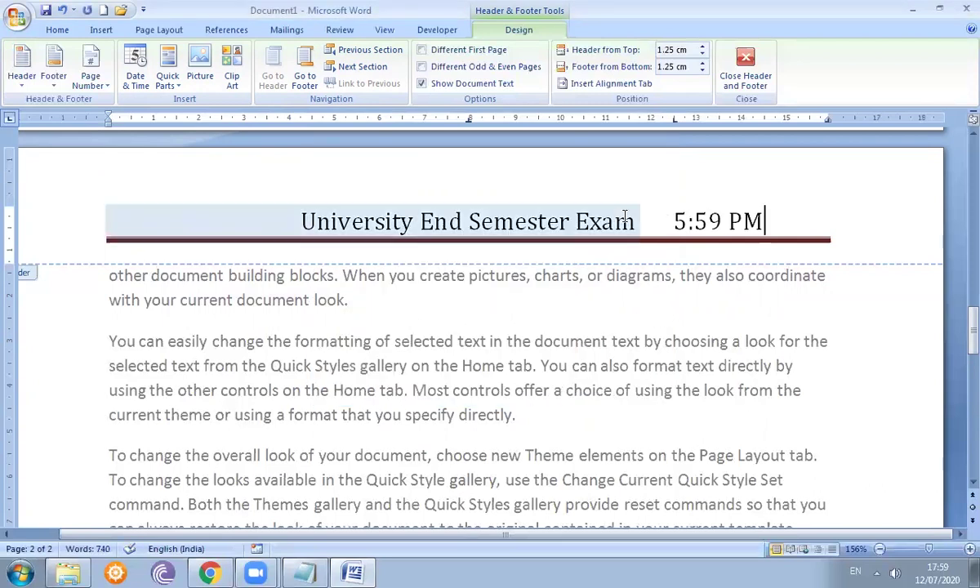
left_click(678, 215)
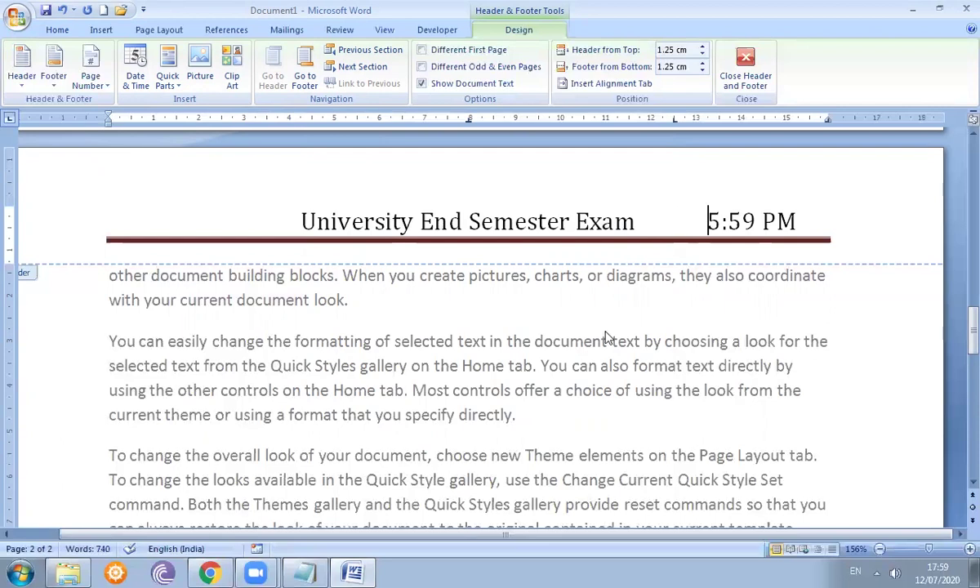
Step: Return to the document body and check the title and time in the first page's header
double_click(473, 340)
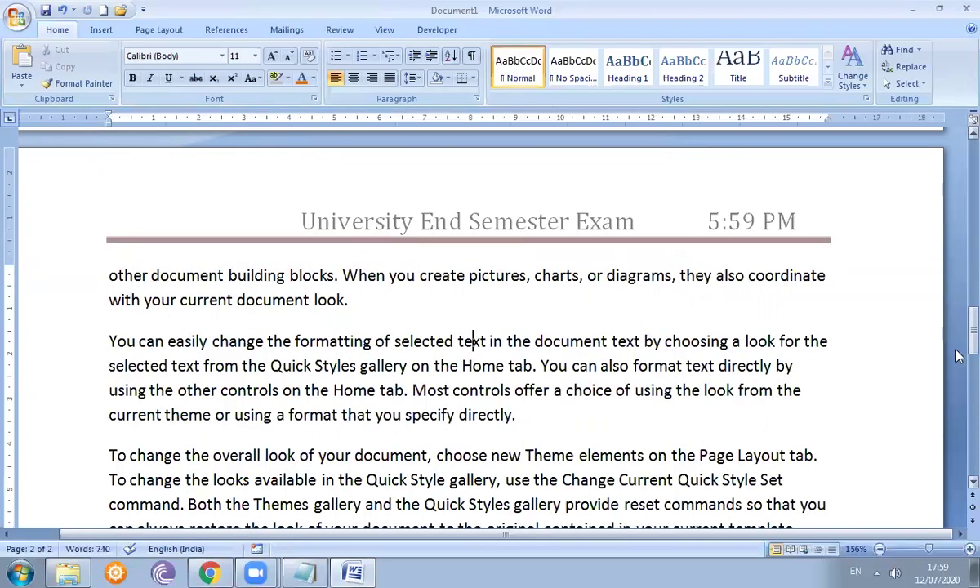
left_click_drag(971, 327, 960, 104)
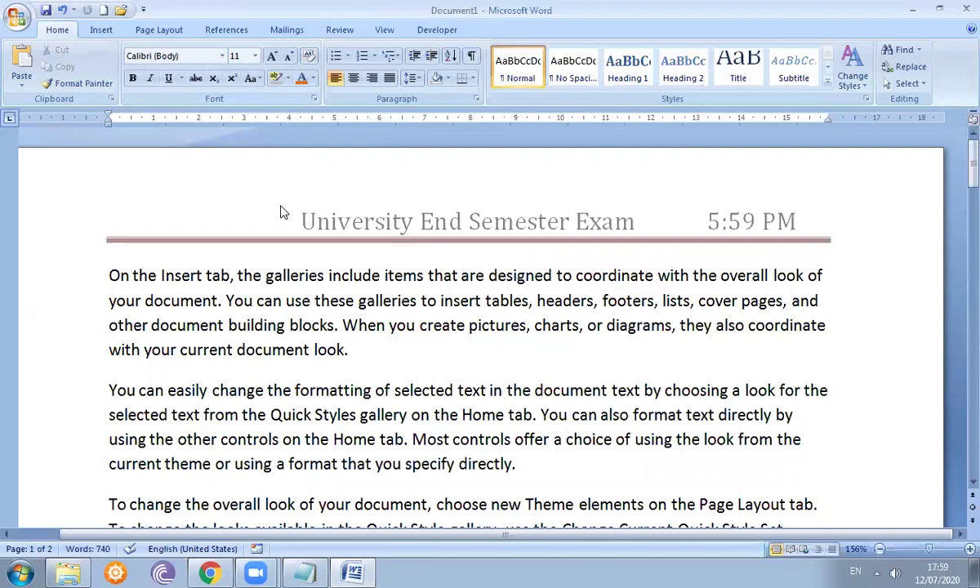
left_click(101, 31)
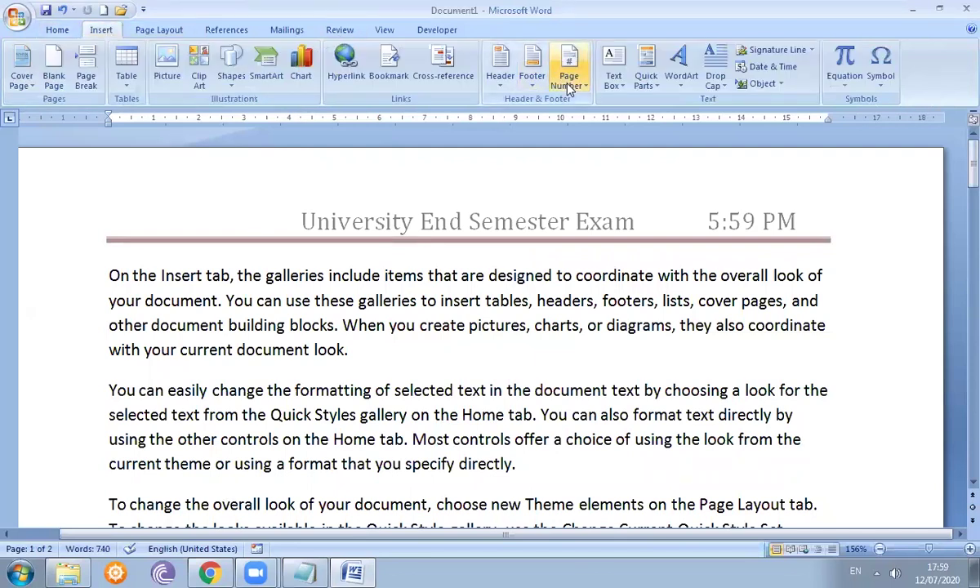
Step: Reopen the header, place the insertion point between the title and the time, and open the Office Collections in the clip organizer
double_click(208, 218)
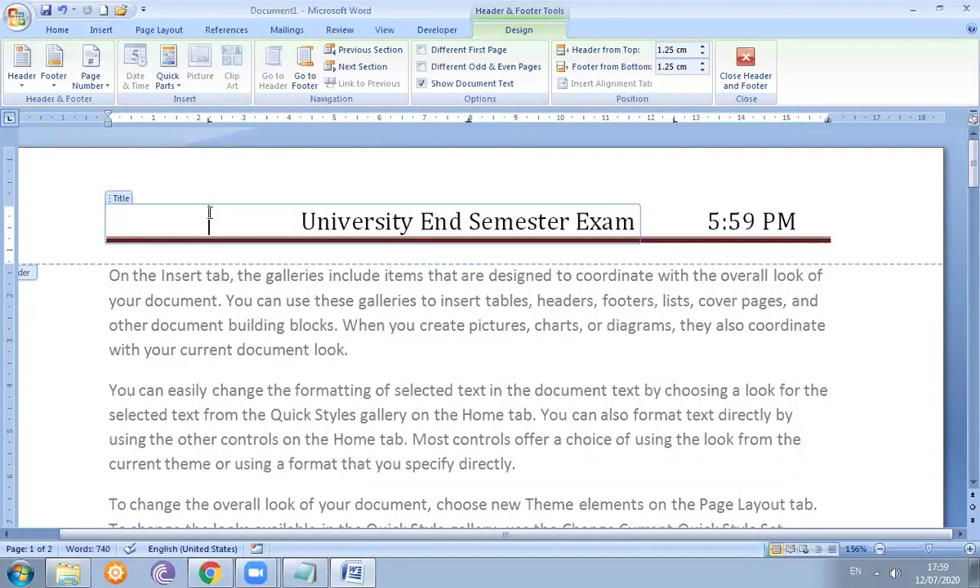
left_click(665, 213)
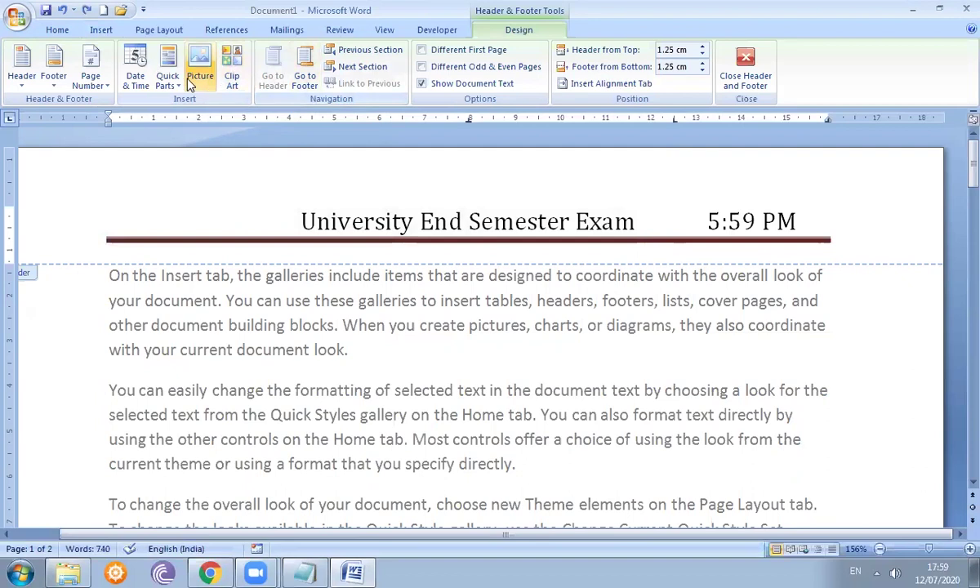
left_click(232, 79)
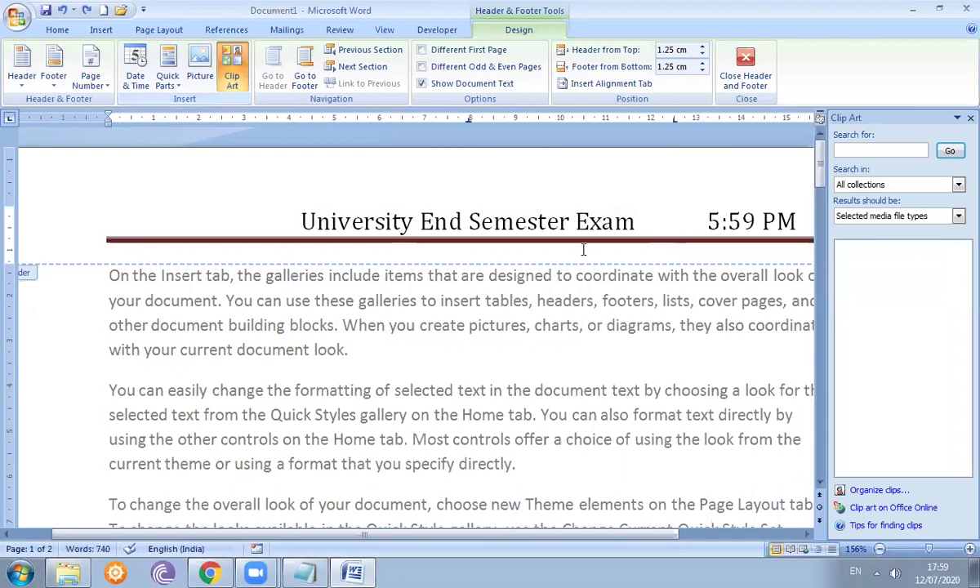
left_click(879, 491)
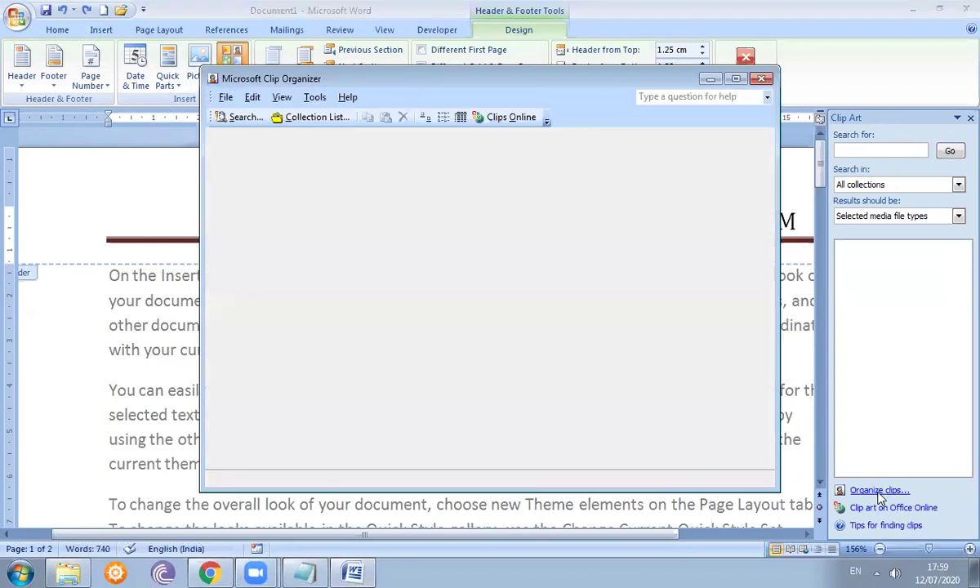
double_click(280, 219)
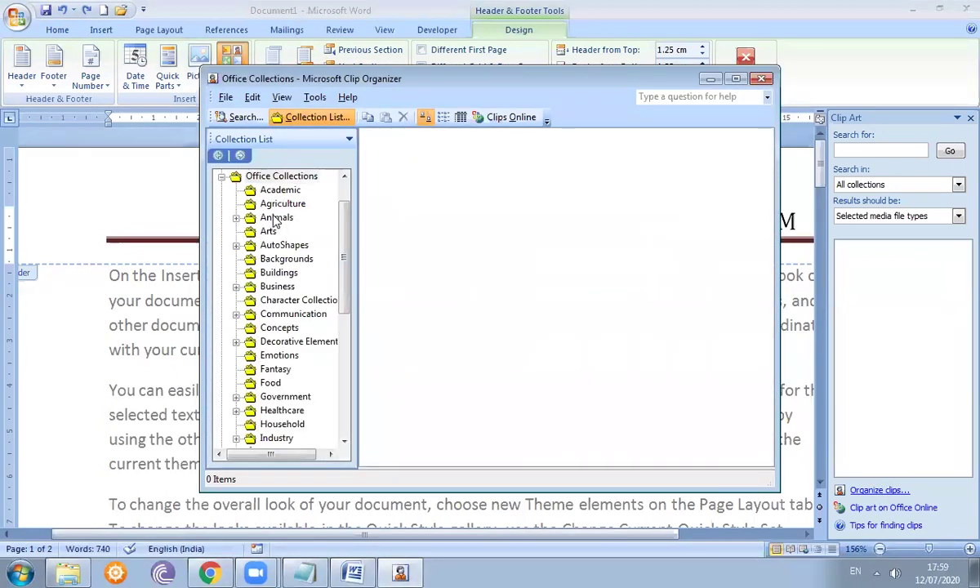
Step: Copy the book-and-face clip from the Academic collection and close the clip organizer
left_click(277, 190)
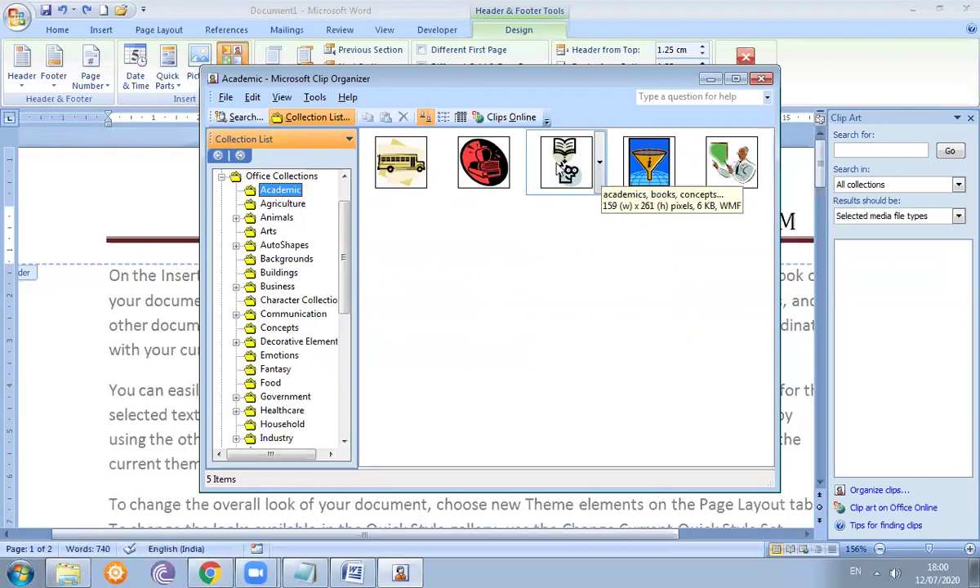
left_click(559, 164)
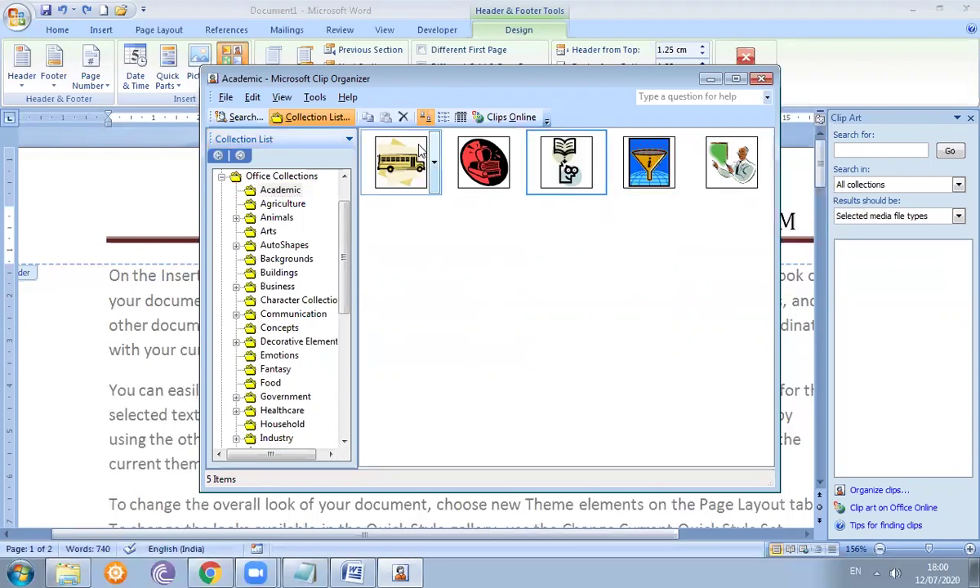
left_click(601, 163)
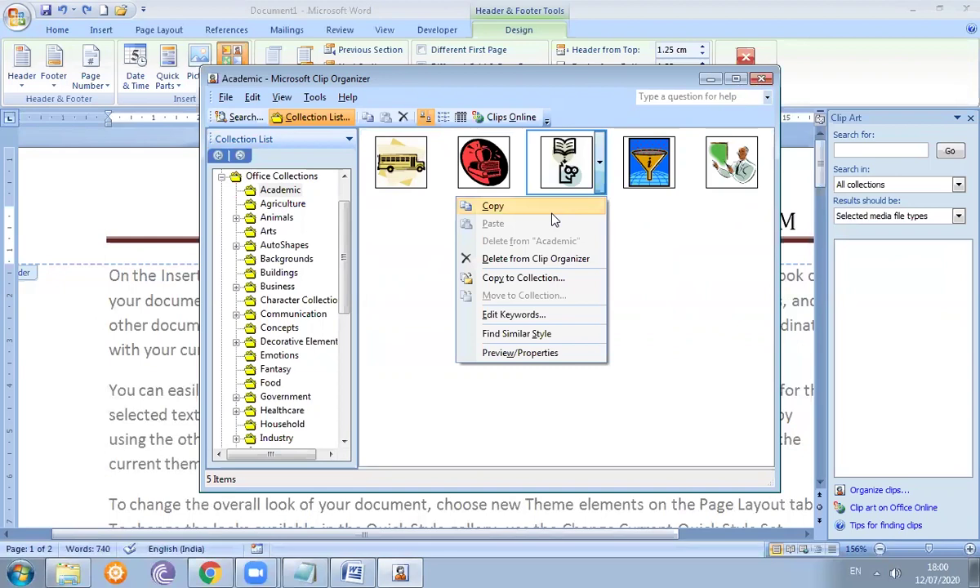
left_click(551, 206)
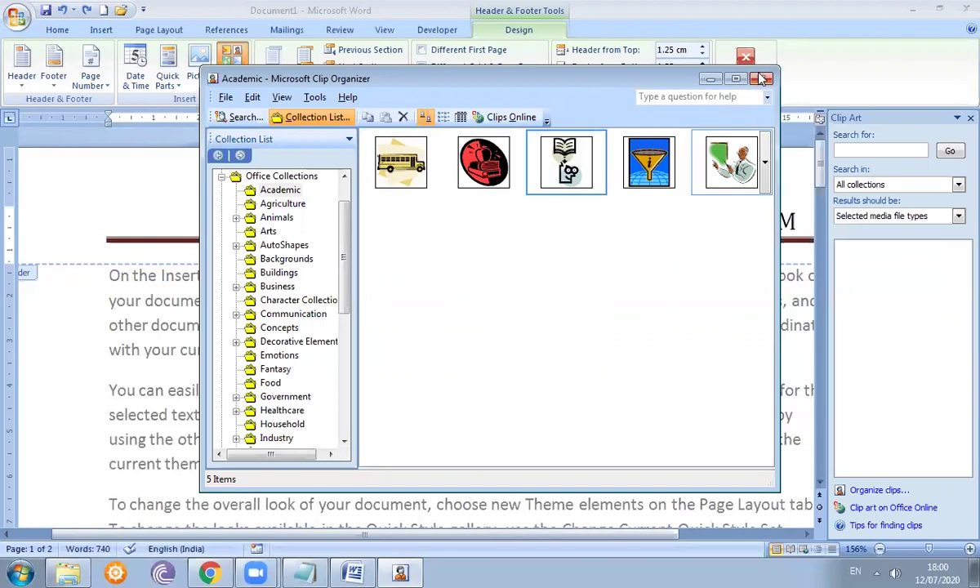
left_click(761, 78)
left_click(456, 323)
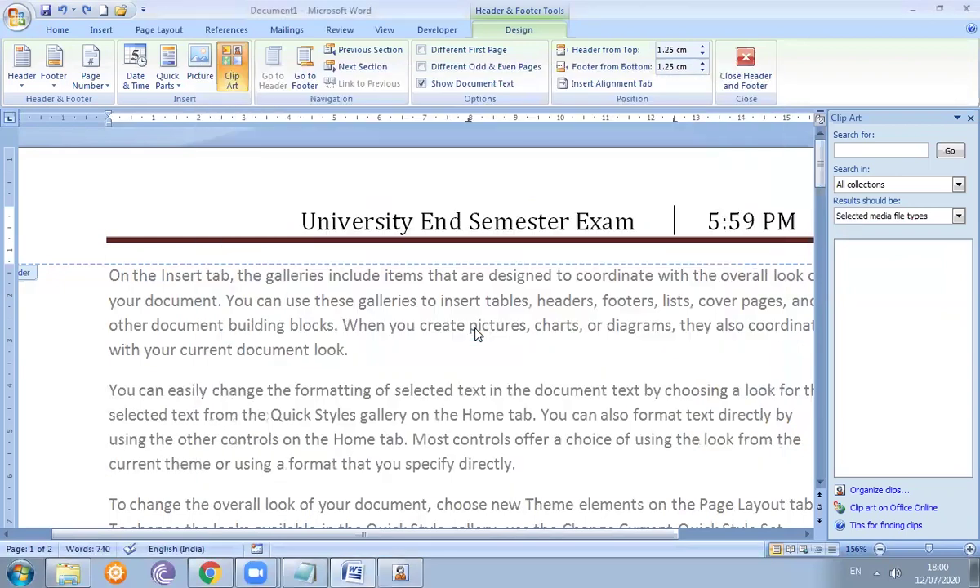
Step: Try to paste the copied clip art in the blank space before the title, inside the header's Title control
left_click_drag(626, 246, 269, 238)
left_click(180, 218)
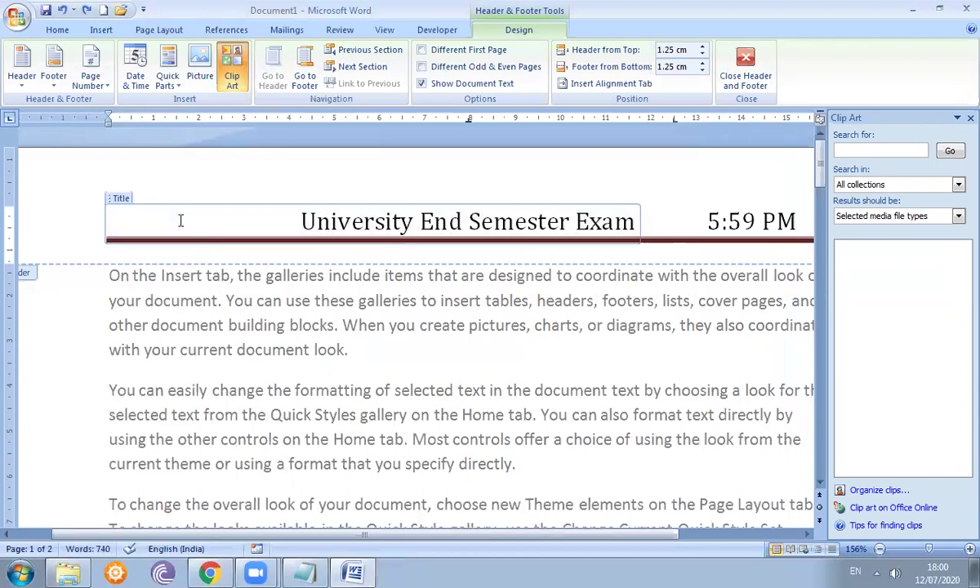
right_click(175, 221)
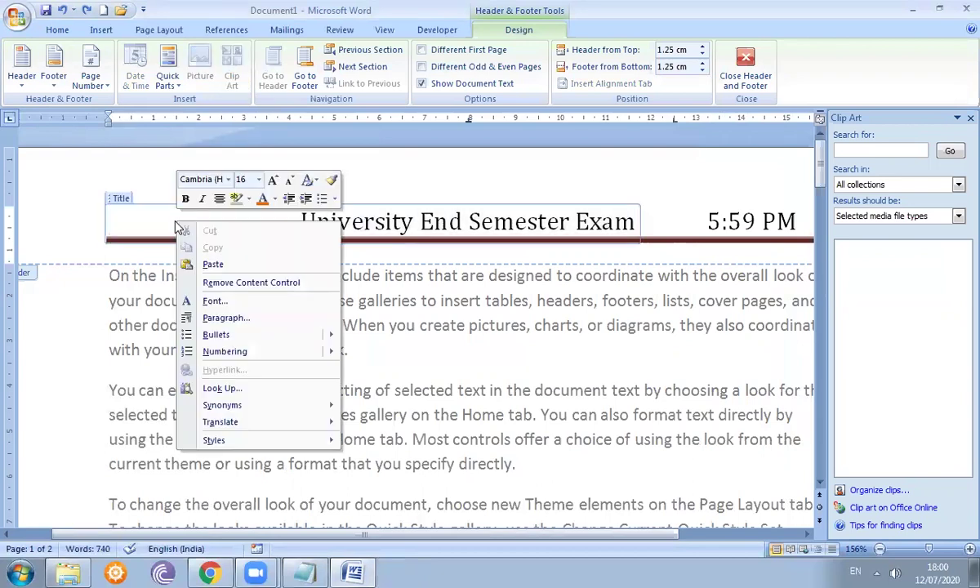
left_click(200, 262)
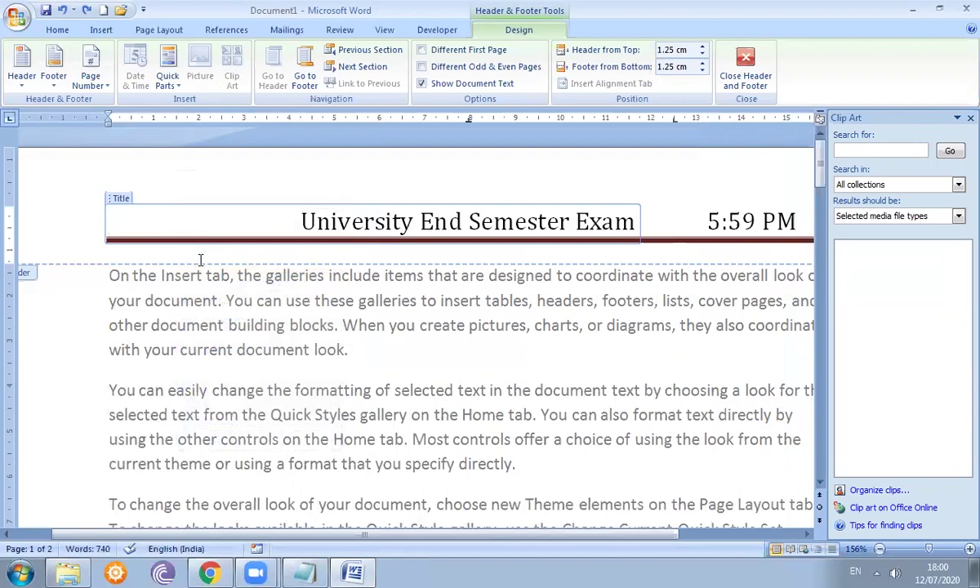
Step: Paste the copied clip art into the header between the title and the time
left_click(668, 219)
right_click(666, 221)
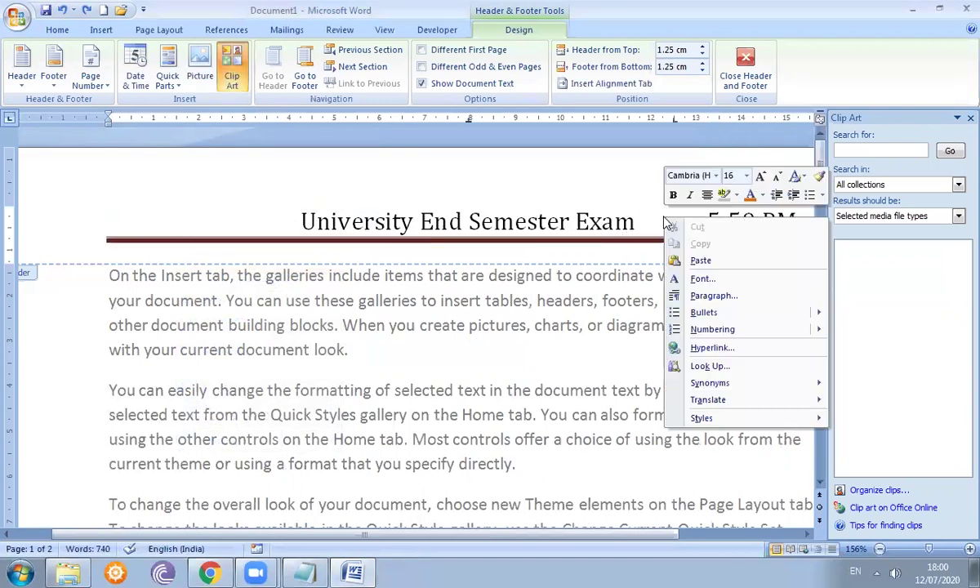
left_click(678, 260)
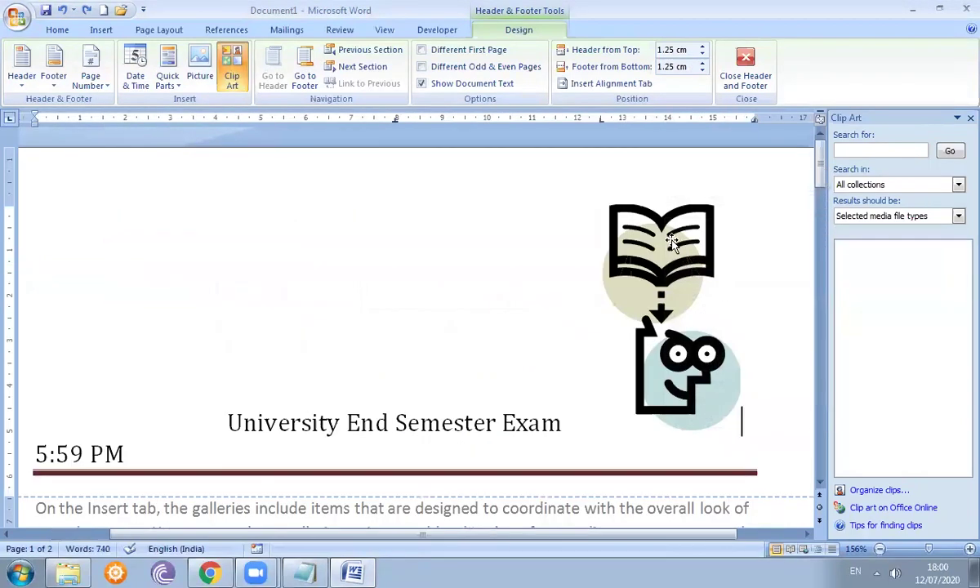
Step: Shrink the header's clip art to about 1.03 cm high and 0.83 cm wide
left_click(672, 241)
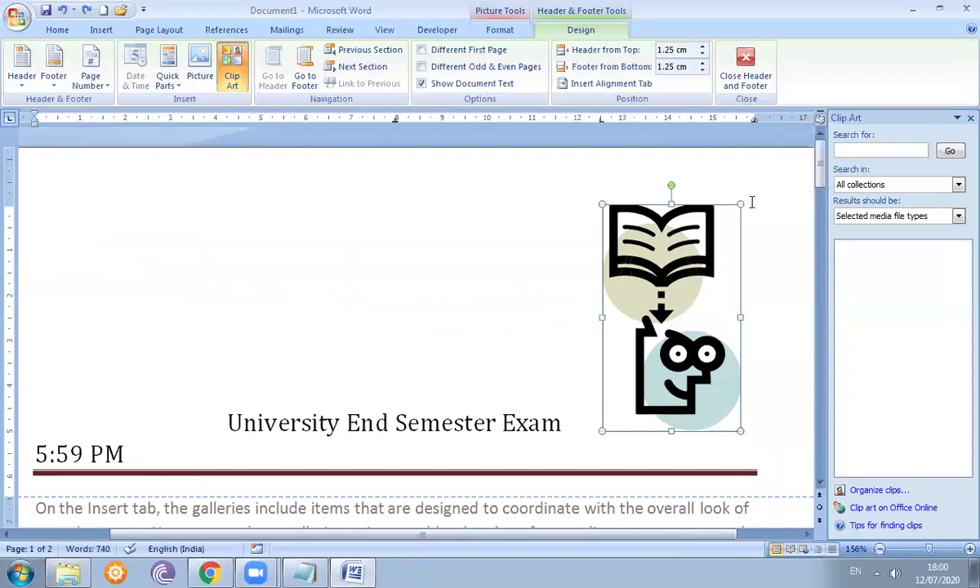
left_click_drag(741, 203, 605, 401)
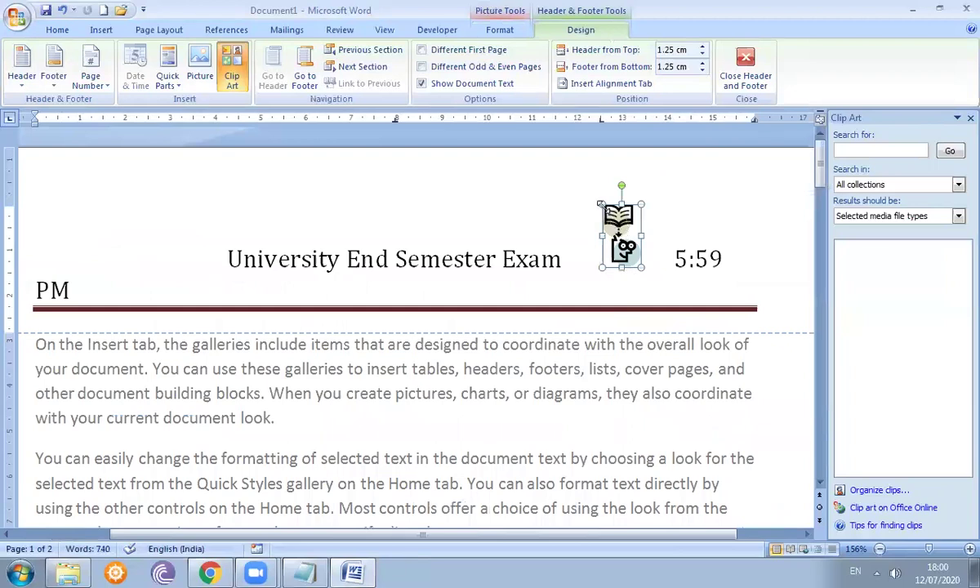
left_click_drag(600, 235, 621, 235)
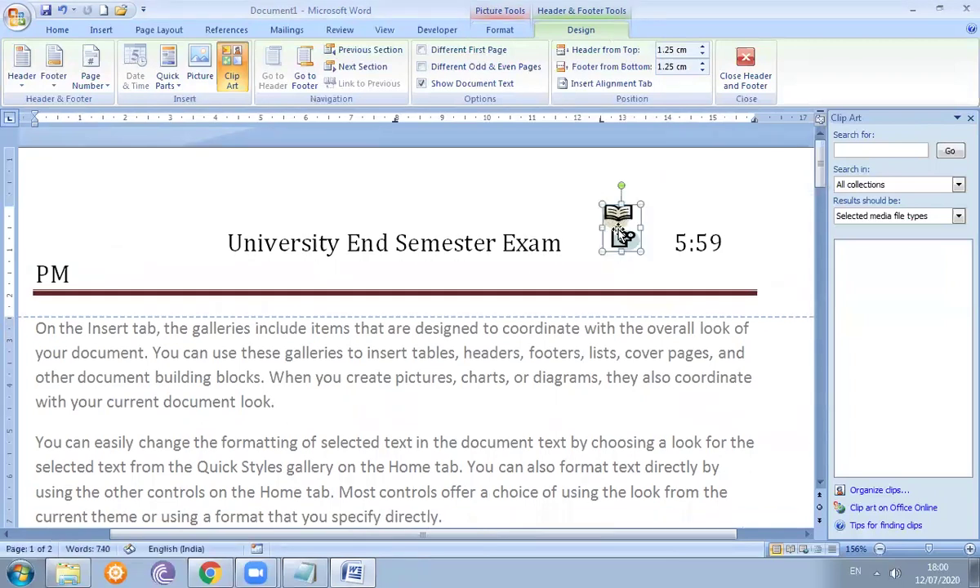
Step: Position the header's clip art at the middle left of the page with text wrapping, and close the Clip Art pane
double_click(618, 220)
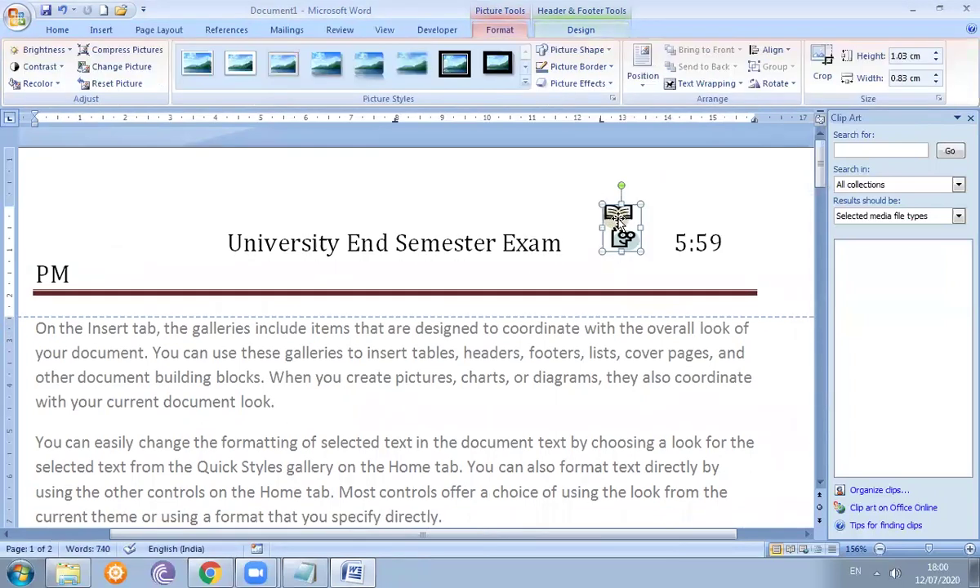
left_click(641, 74)
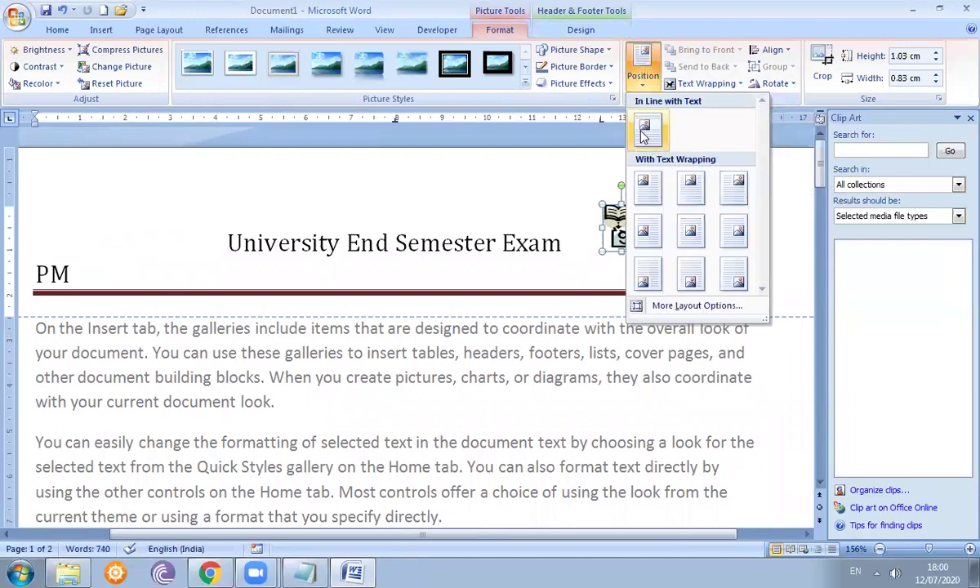
left_click(652, 237)
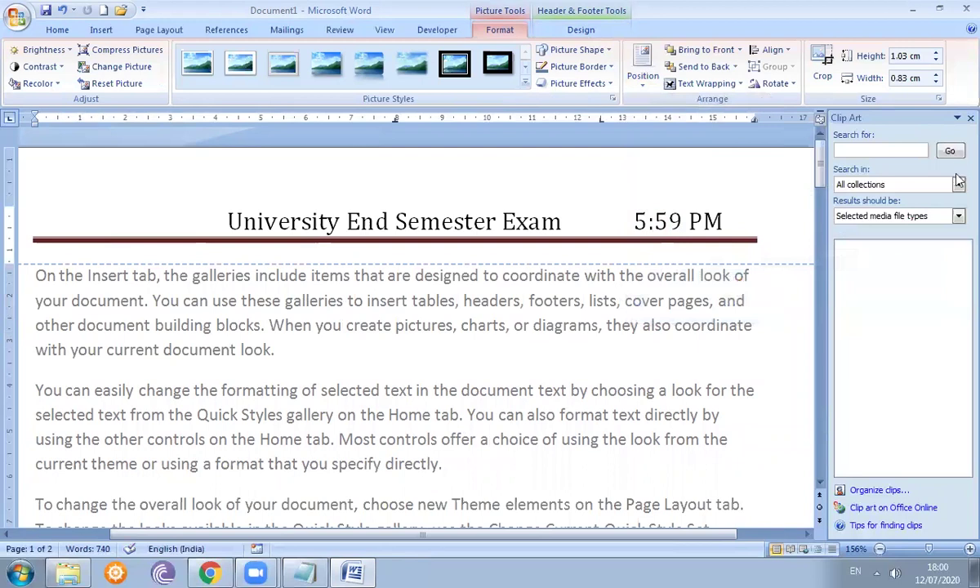
left_click(971, 118)
Step: Move the clip art from the page body up into the header's blank space before the title
left_click_drag(959, 155, 959, 210)
left_click_drag(133, 398, 282, 219)
left_click_drag(959, 202, 959, 173)
left_click_drag(282, 520, 380, 229)
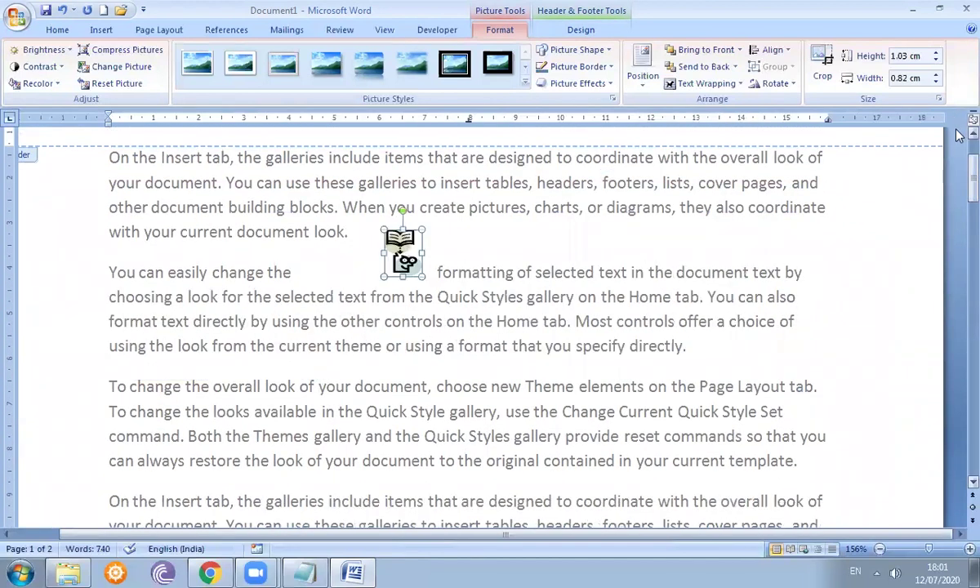
scroll(899, 172, "up", 2)
left_click_drag(396, 366, 233, 221)
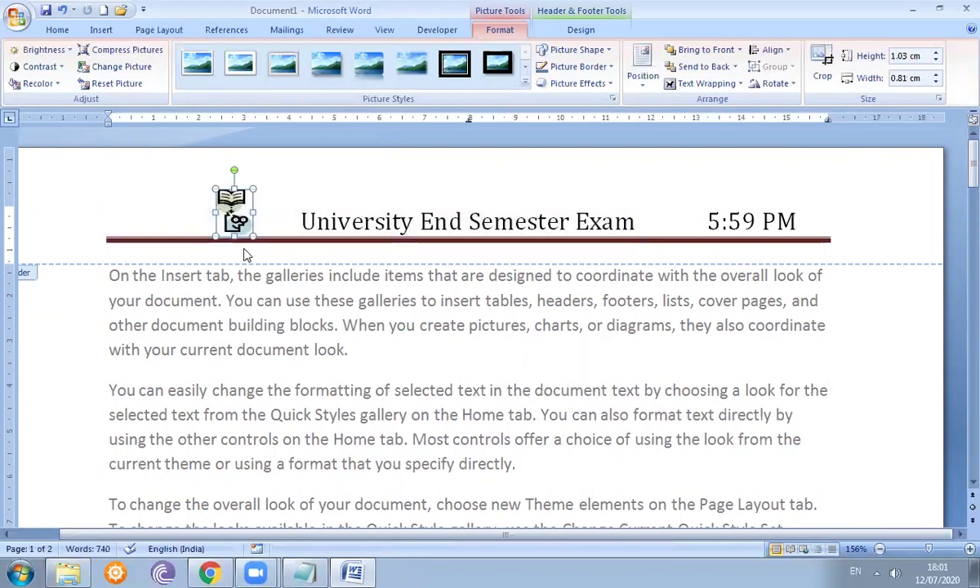
Step: Enlarge the header's clip art to about 1.3 cm high and 1.17 cm wide
left_click_drag(253, 189, 263, 174)
left_click_drag(215, 206, 199, 205)
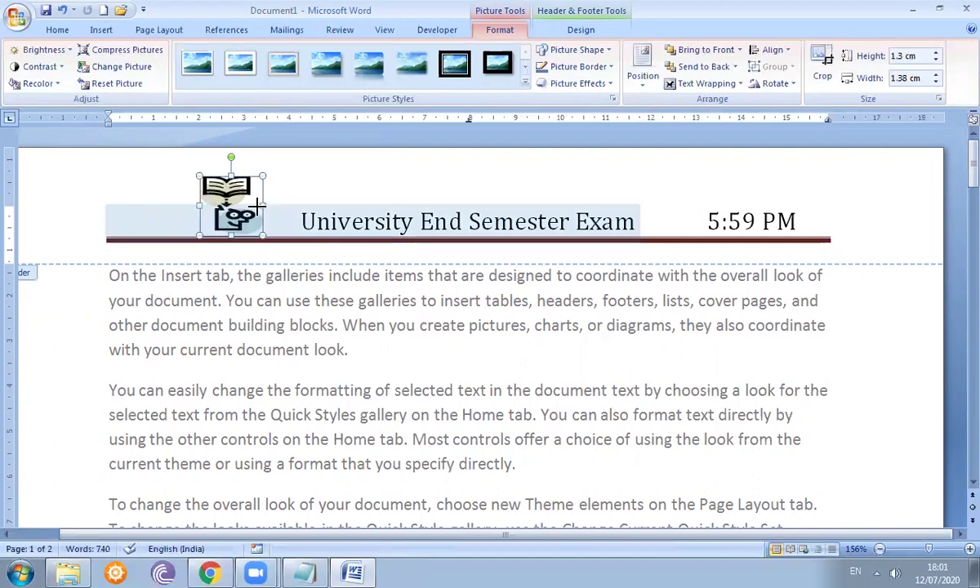
left_click_drag(258, 206, 252, 206)
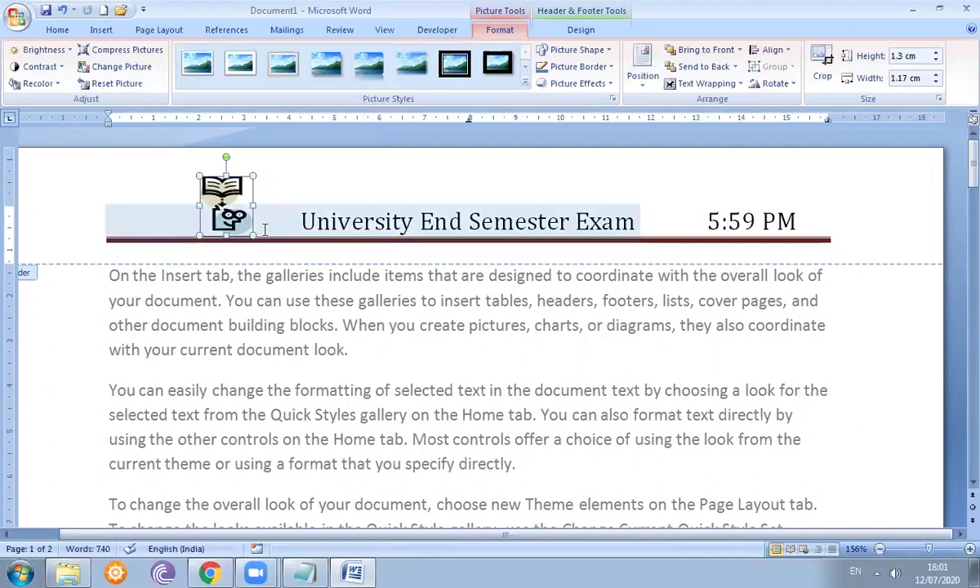
left_click(330, 214)
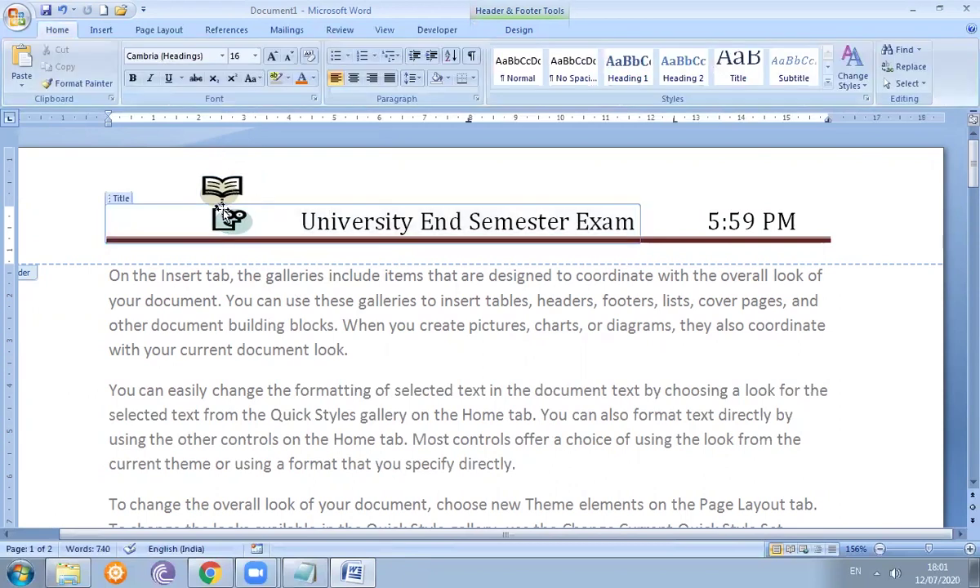
Step: Give the header's clip art a dark orange border and an outer shadow cast toward its upper left
left_click(233, 205)
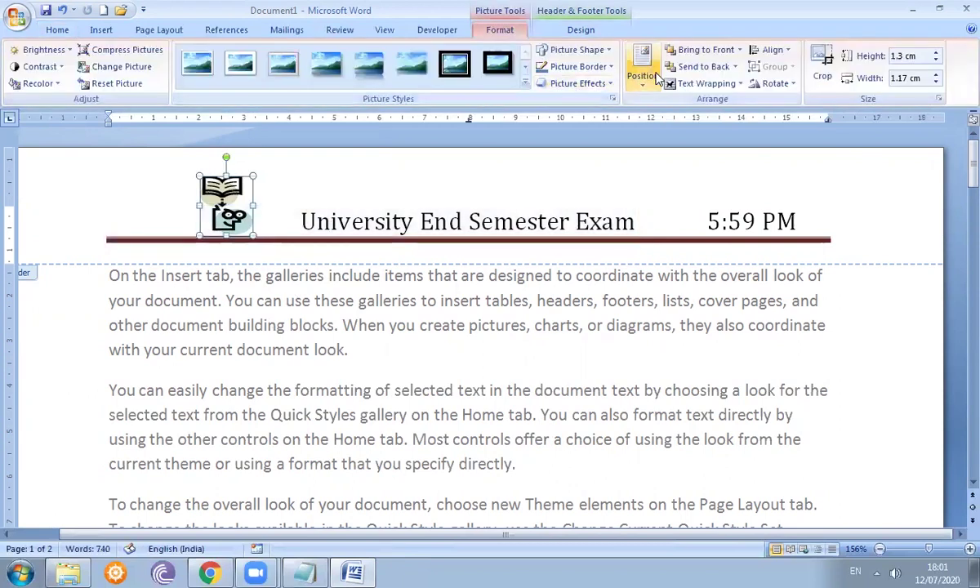
left_click(584, 70)
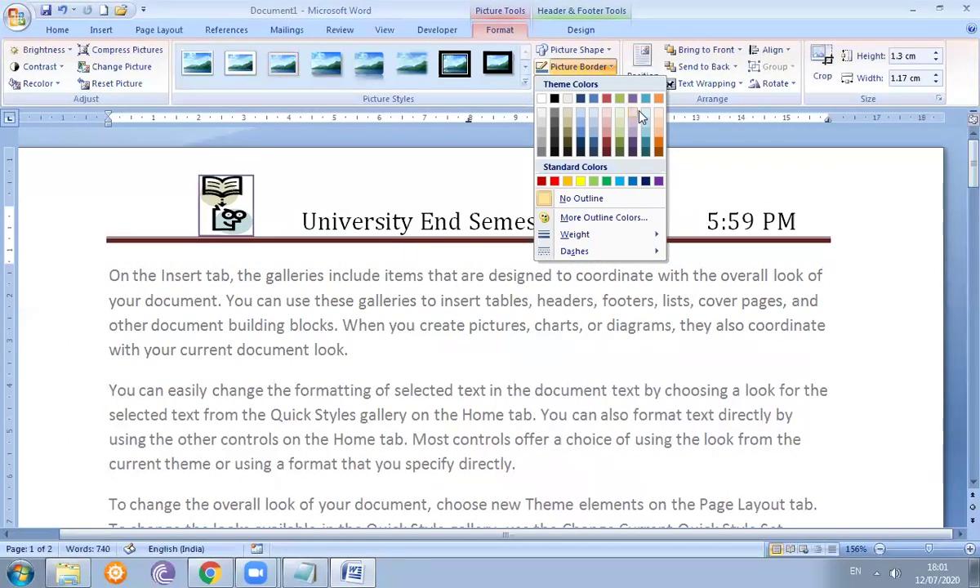
left_click(659, 140)
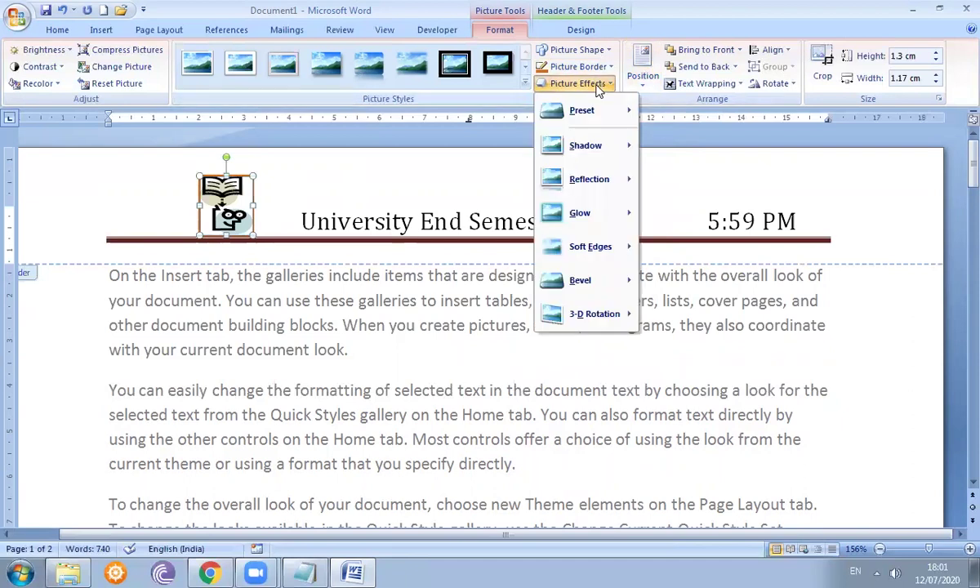
mouse_move(604, 144)
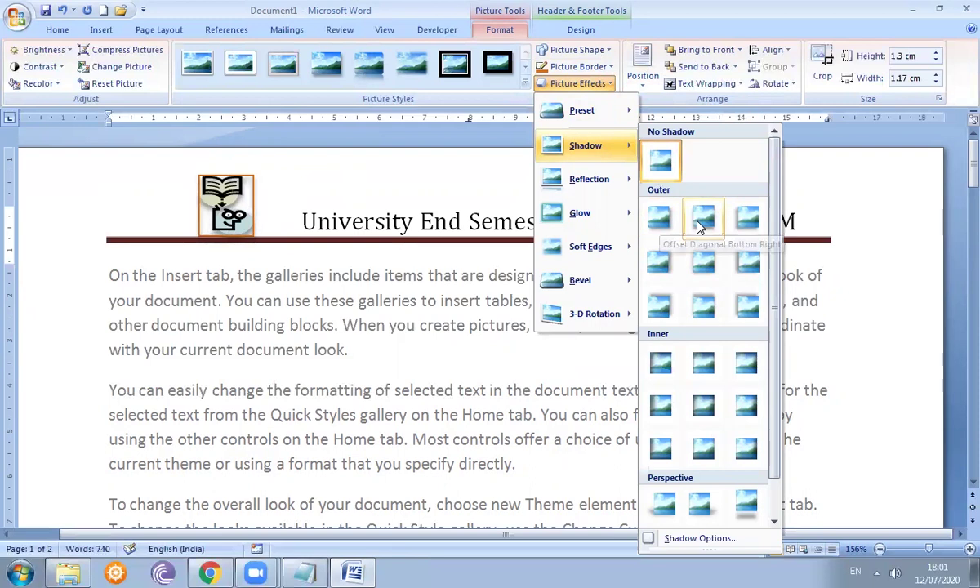
left_click(749, 307)
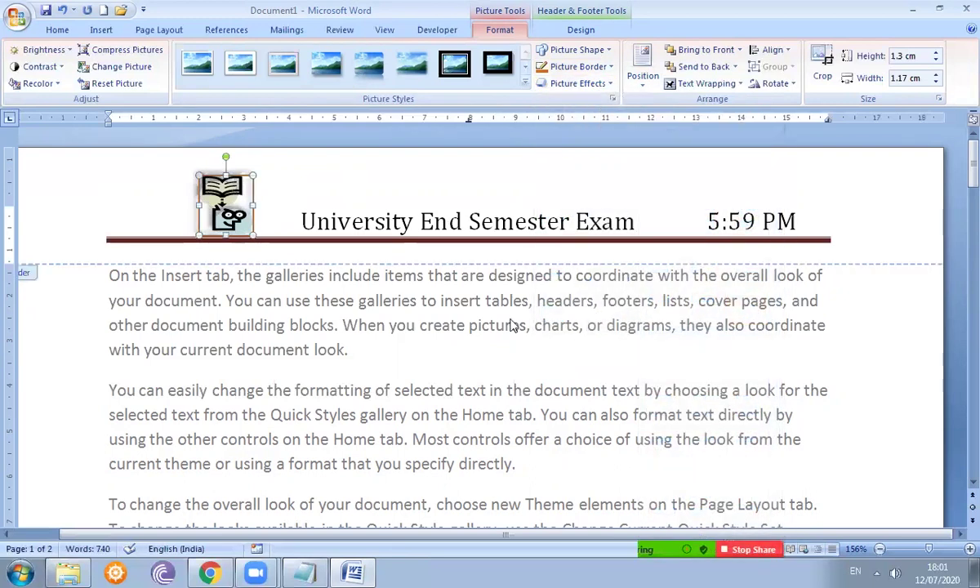
Step: Change the clip art's shape to a rectangle with one rounded corner and shrink it to about 1.18 cm high and 1.06 cm wide
left_click(576, 51)
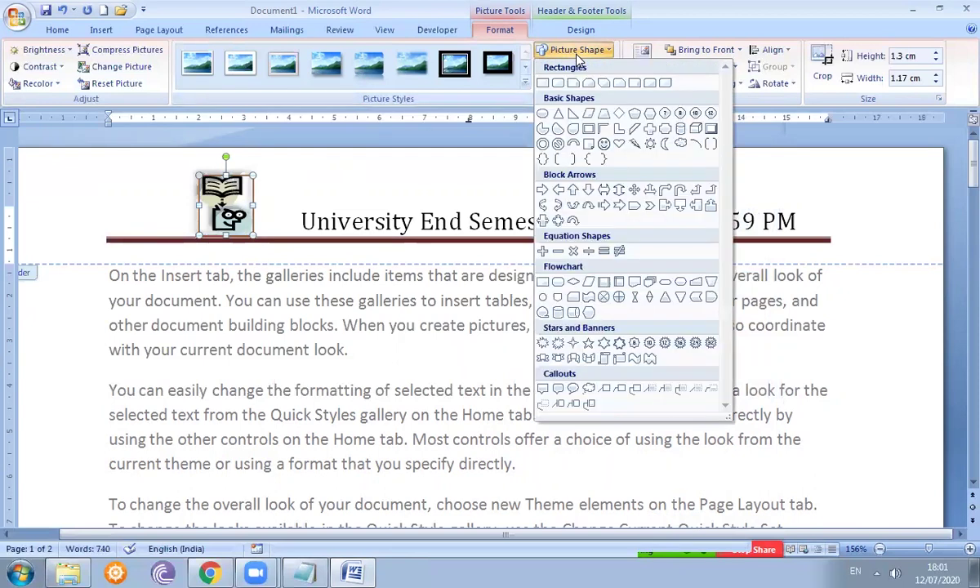
left_click(607, 114)
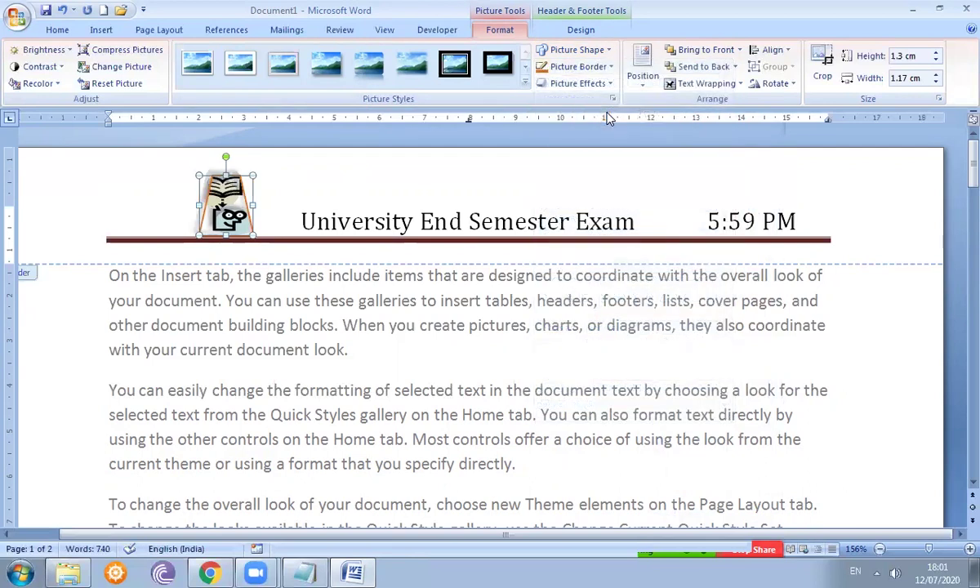
left_click(577, 50)
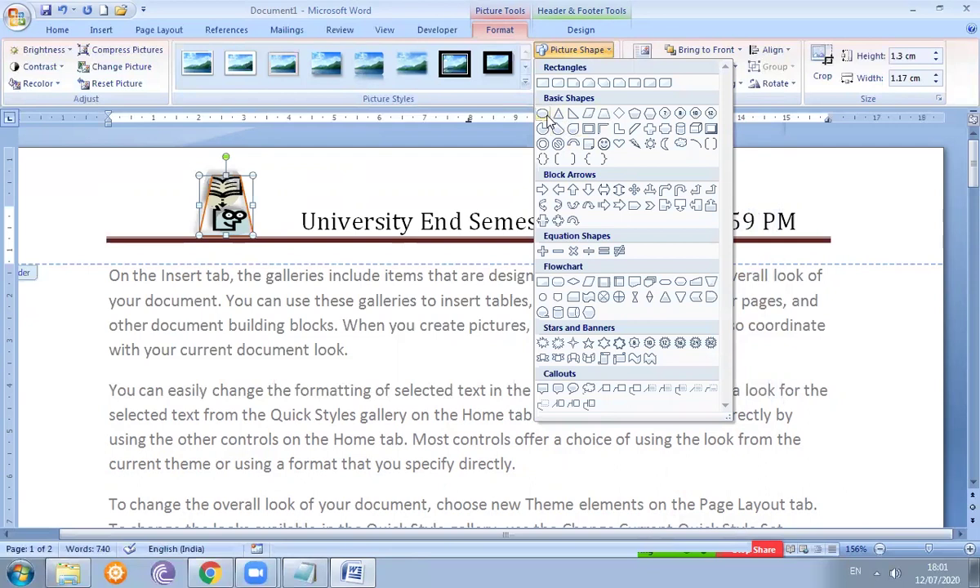
left_click(634, 85)
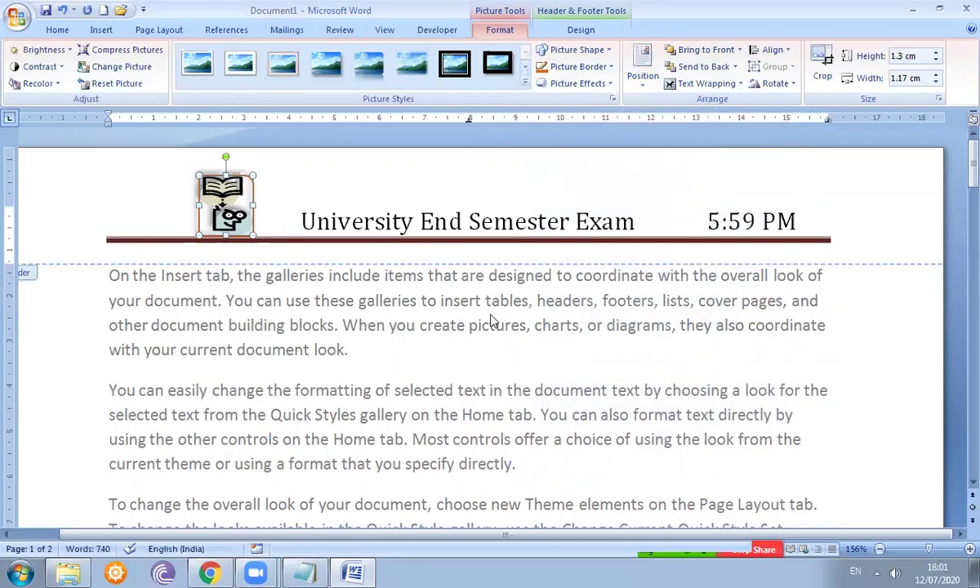
mouse_move(255, 176)
left_mouse_down()
mouse_move(248, 169)
mouse_move(249, 181)
left_mouse_up()
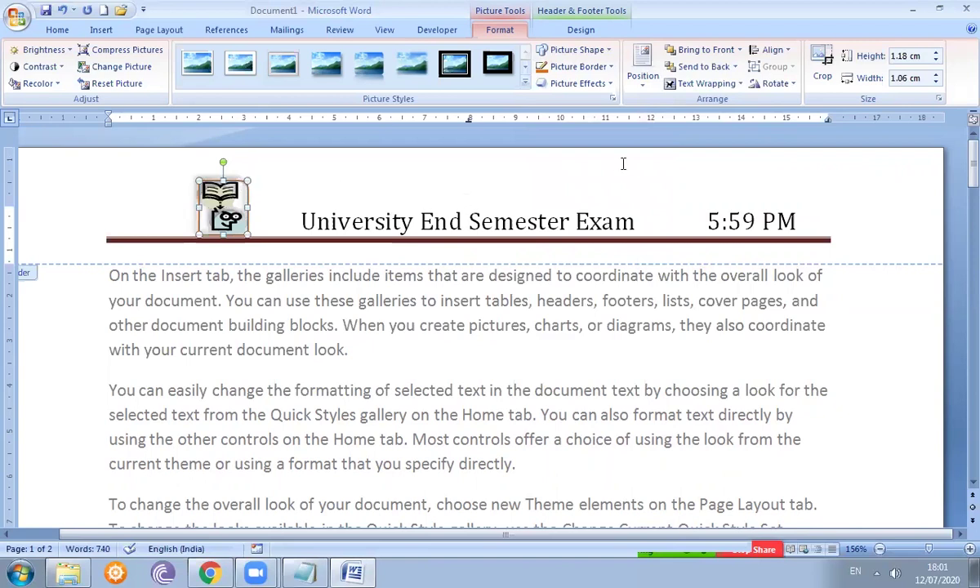
Step: Try the Align Middle option on the clip art, and move it back into the header before the title
left_click(771, 51)
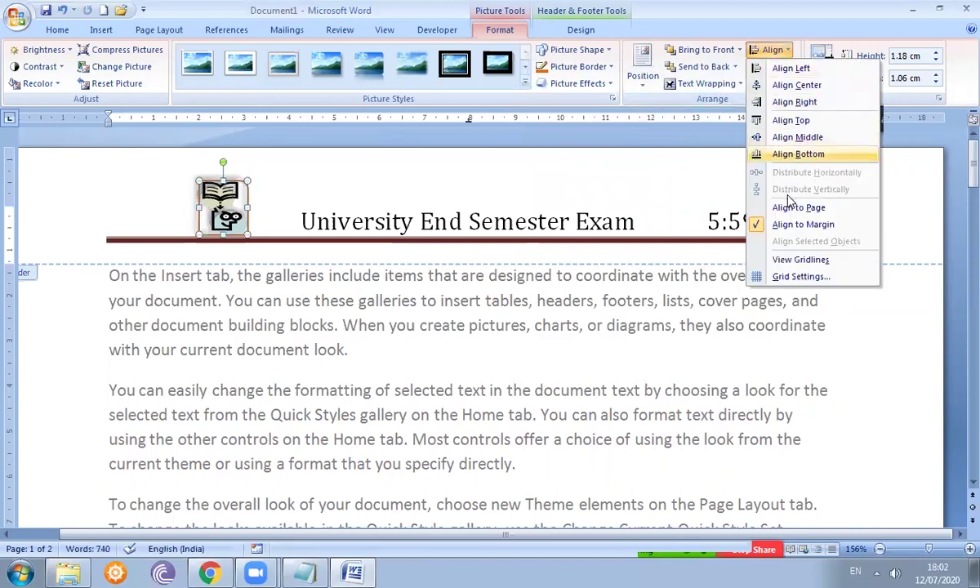
left_click(787, 137)
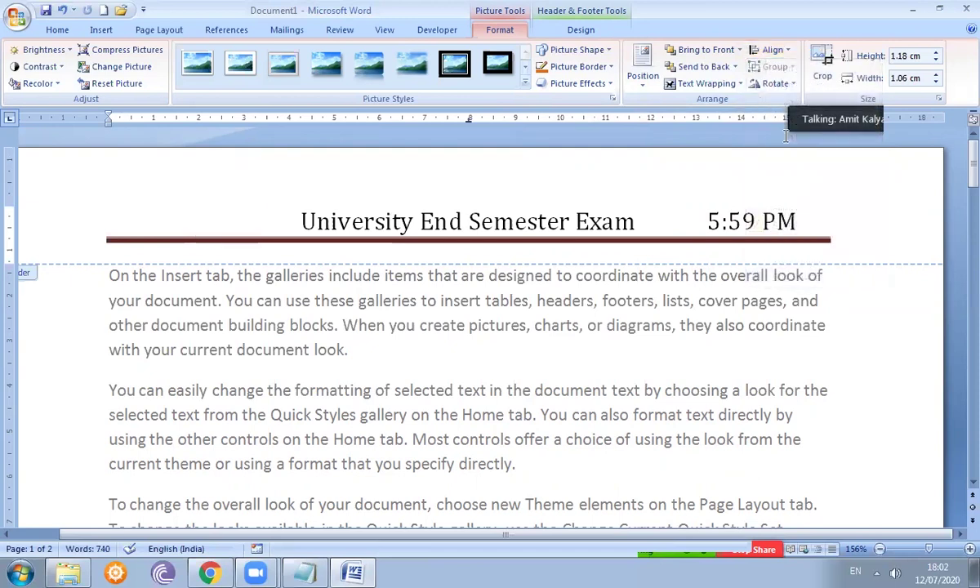
left_click_drag(973, 159, 964, 206)
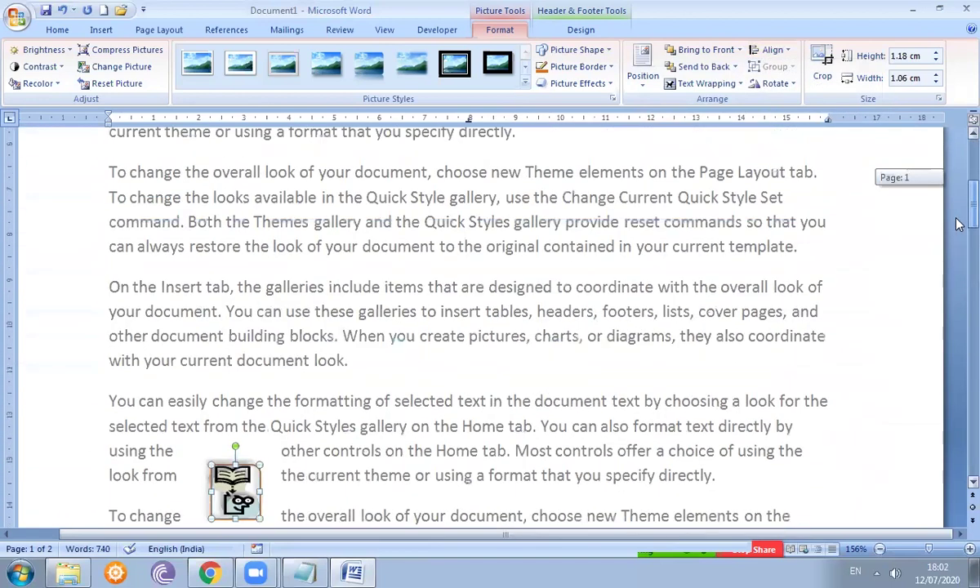
left_click_drag(237, 488, 508, 155)
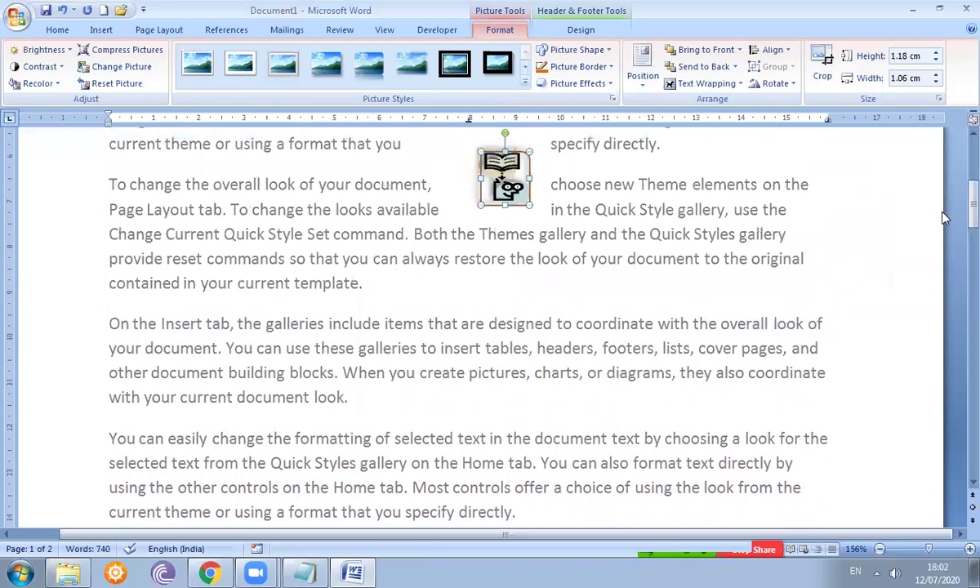
left_click_drag(973, 204, 959, 161)
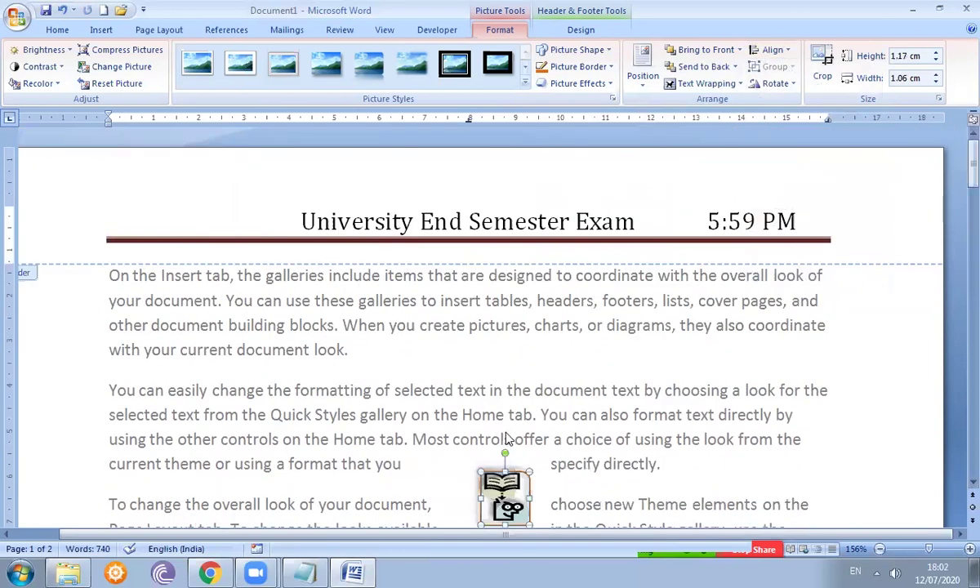
left_click_drag(280, 295, 220, 208)
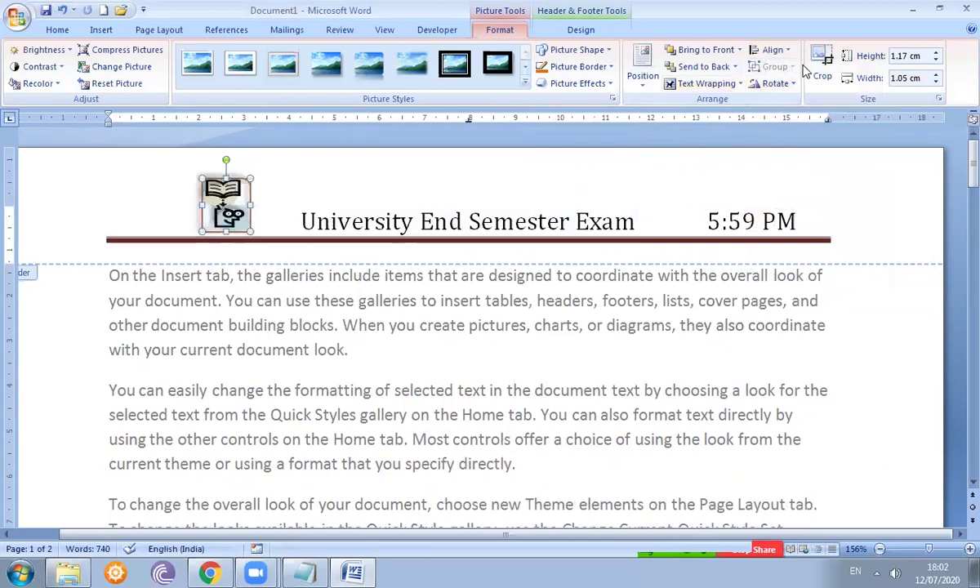
Step: Try centring the header's clip art between the margins, and align it to the left margin instead
left_click(777, 50)
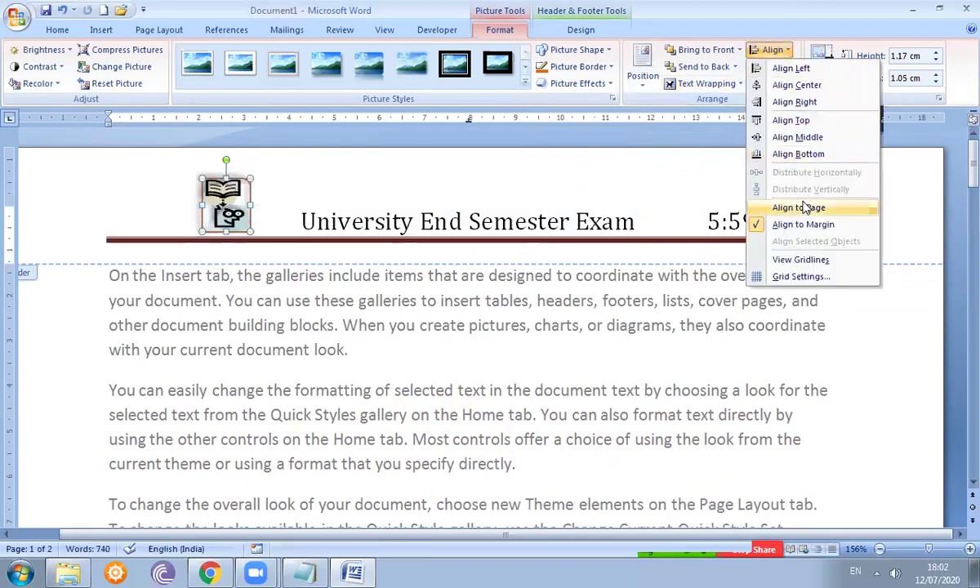
left_click(792, 87)
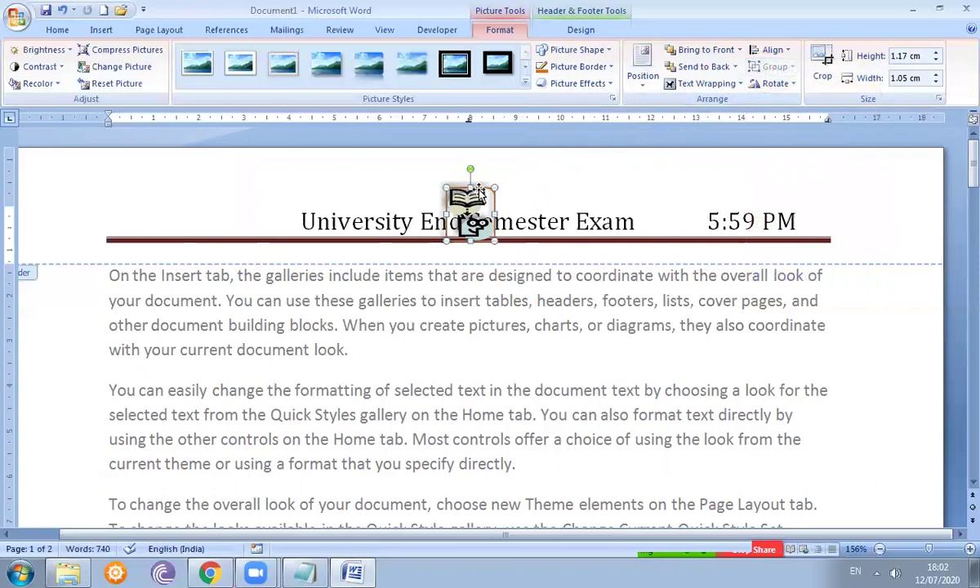
left_click(780, 50)
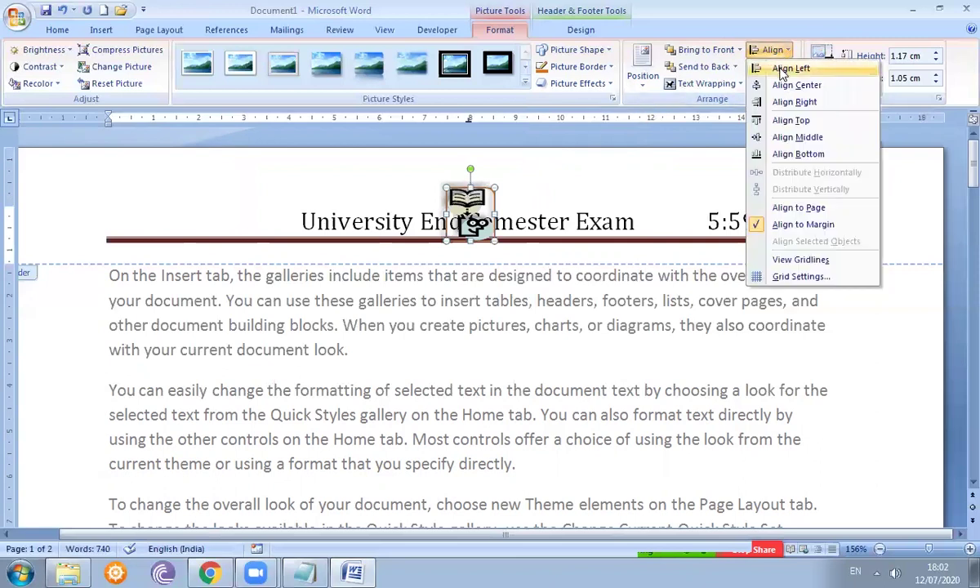
left_click(780, 68)
left_click(704, 217)
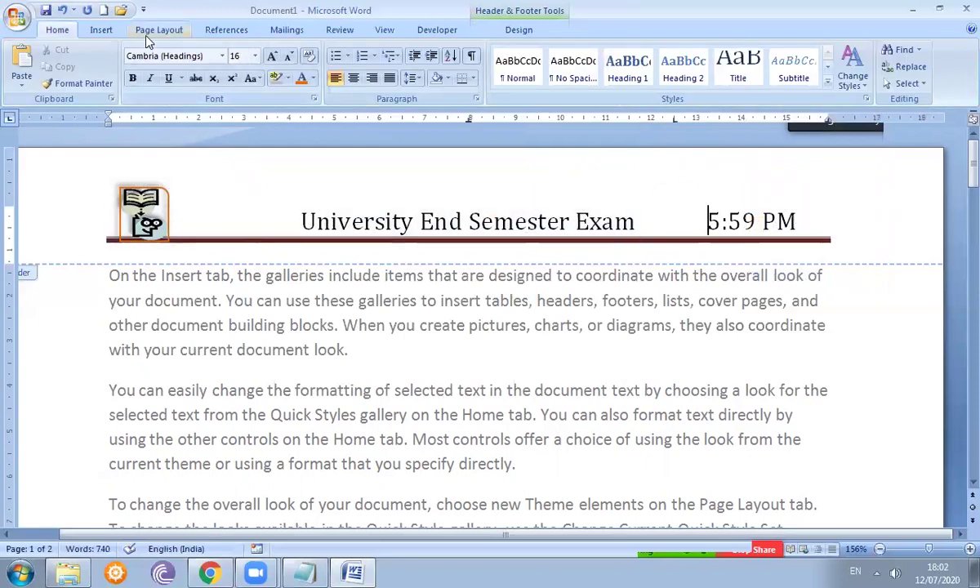
Step: Place the cursor at the end of the header's title and open the header for editing
left_click(104, 30)
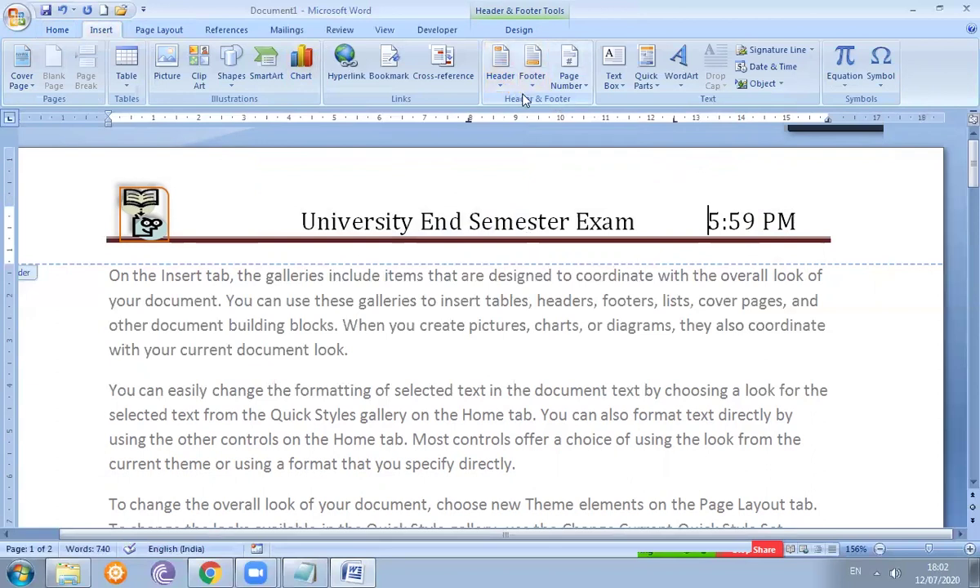
triple_click(700, 204)
left_click(700, 204)
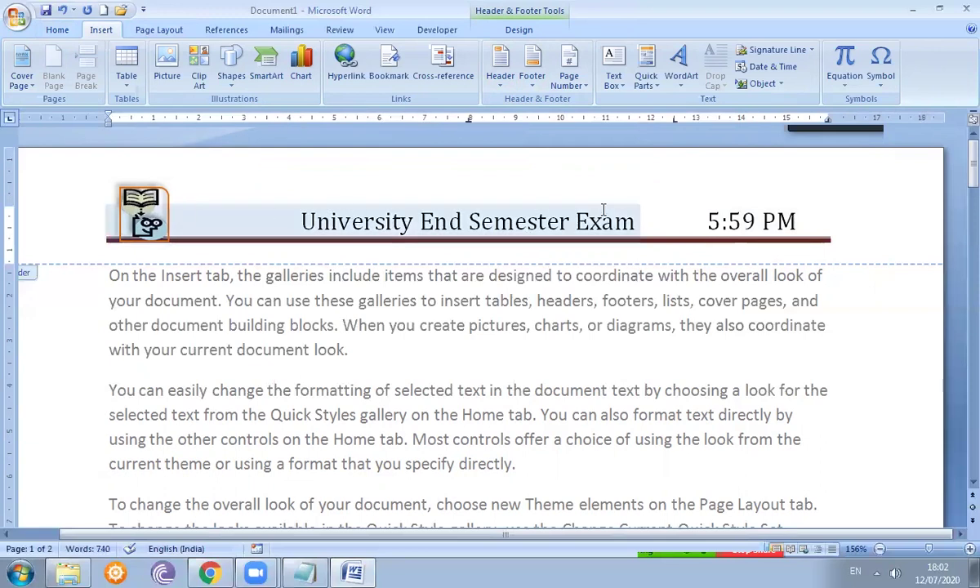
left_click(649, 214)
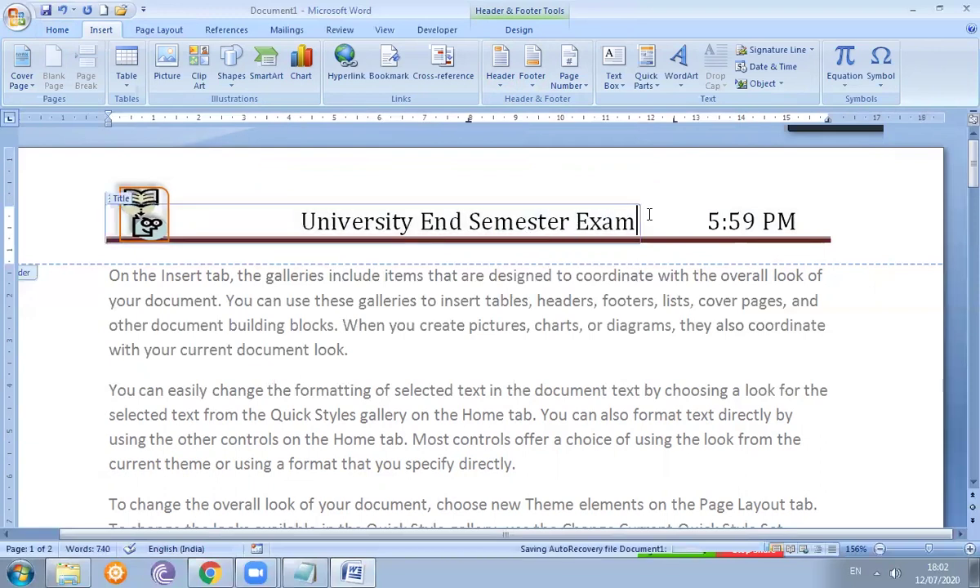
left_click(502, 77)
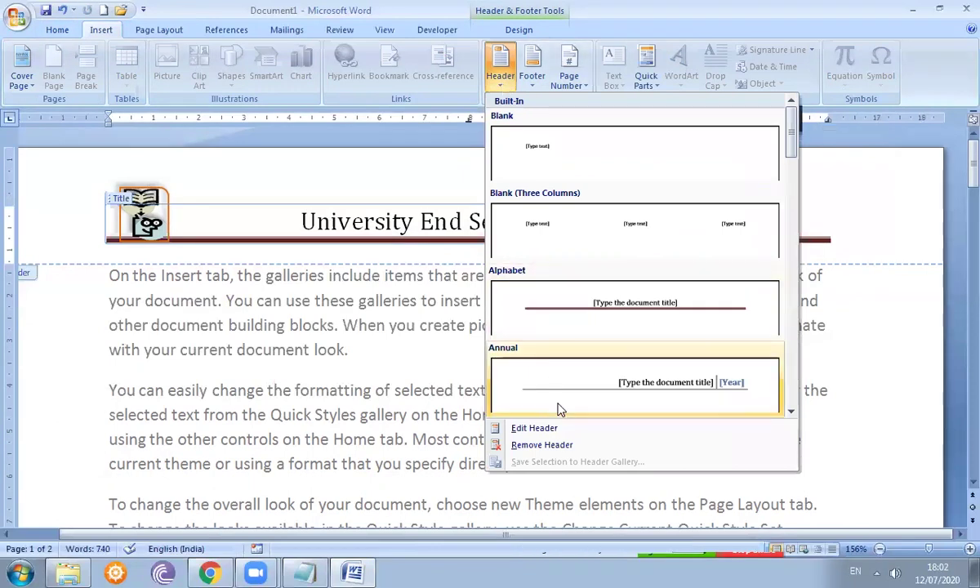
left_click(555, 429)
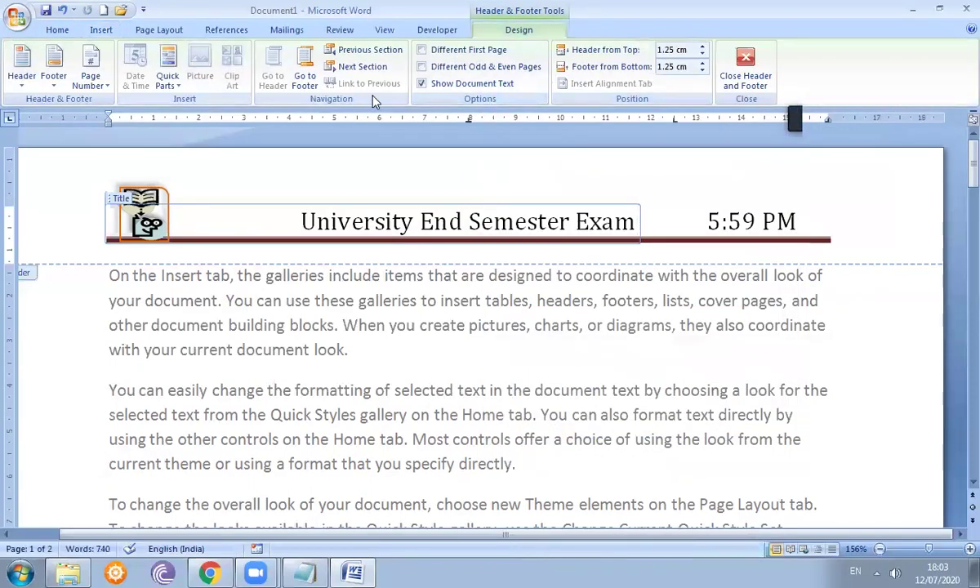
Step: Review the header's clip art and the picture before the date in the first page's footer by selecting each
left_click(144, 214)
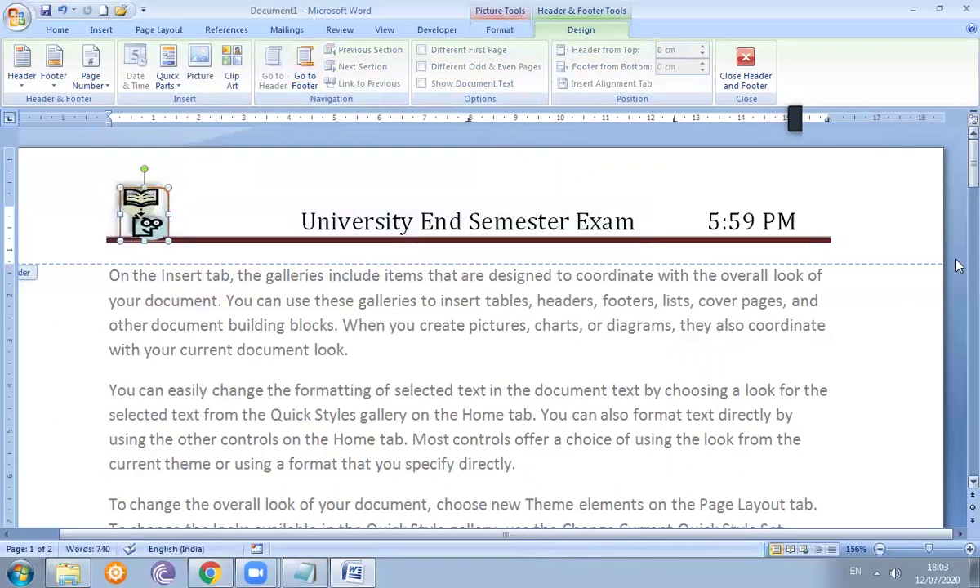
left_click_drag(972, 157, 972, 290)
left_click(101, 382)
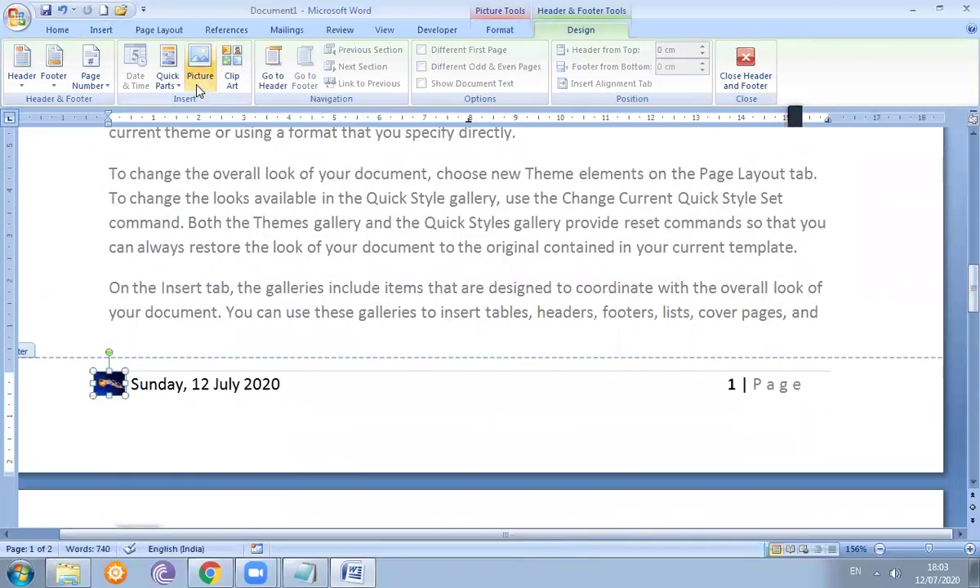
Step: Change the shape of the picture in the first page's footer to an oval and give it a dark red border
double_click(109, 385)
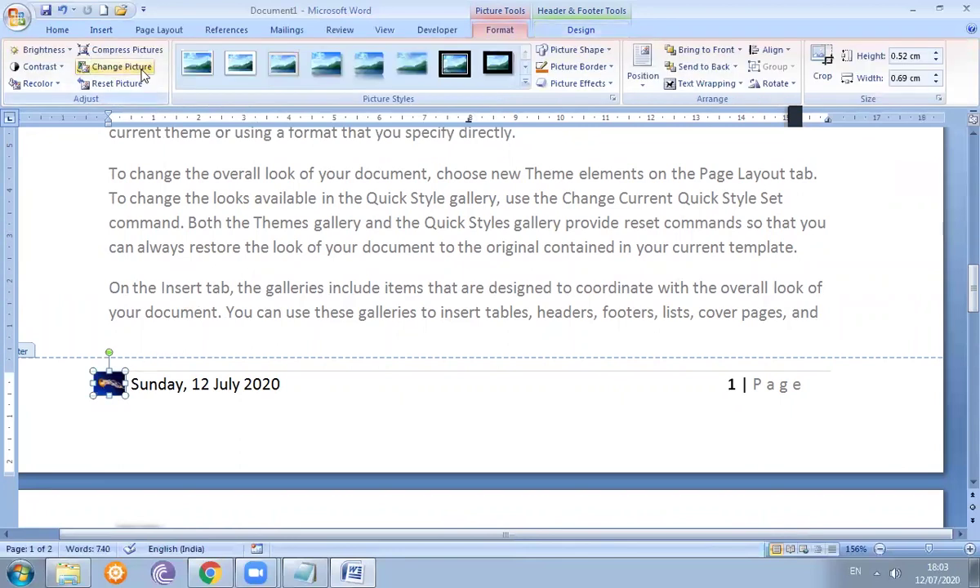
left_click(607, 49)
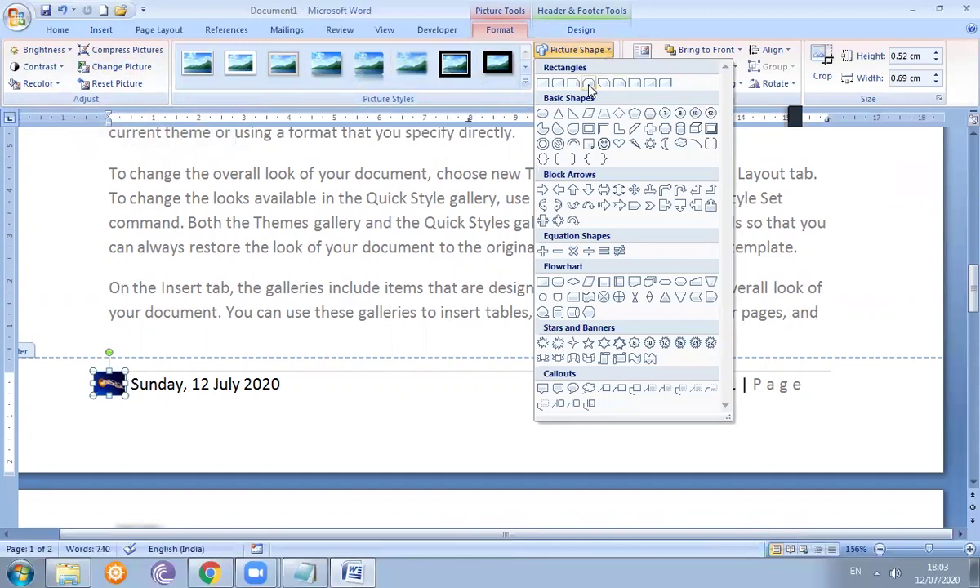
left_click(543, 115)
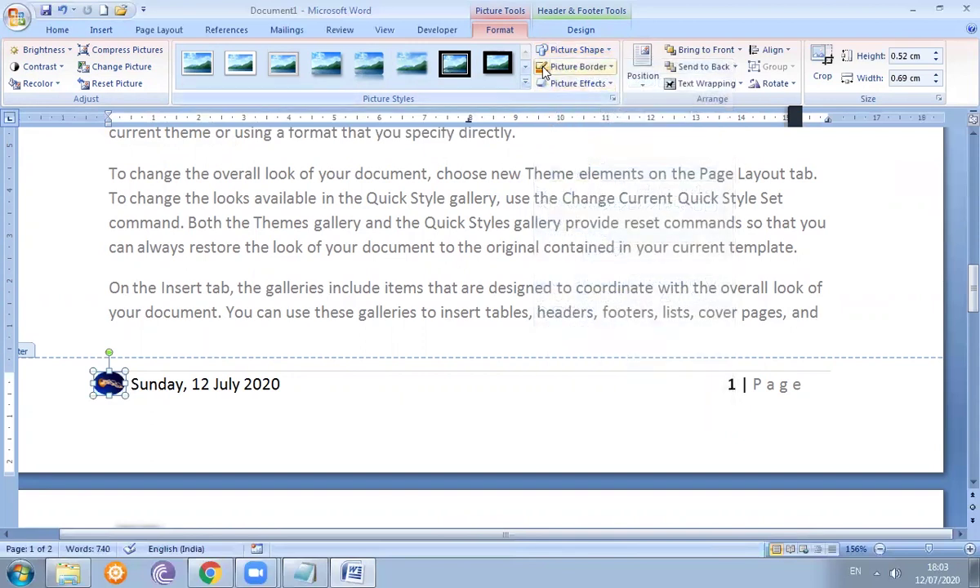
left_click(610, 67)
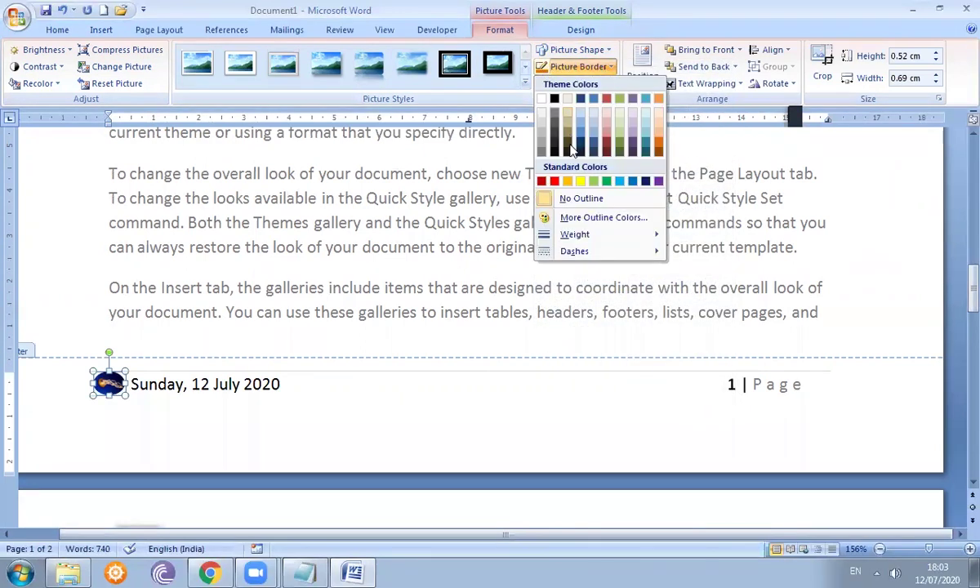
left_click(542, 180)
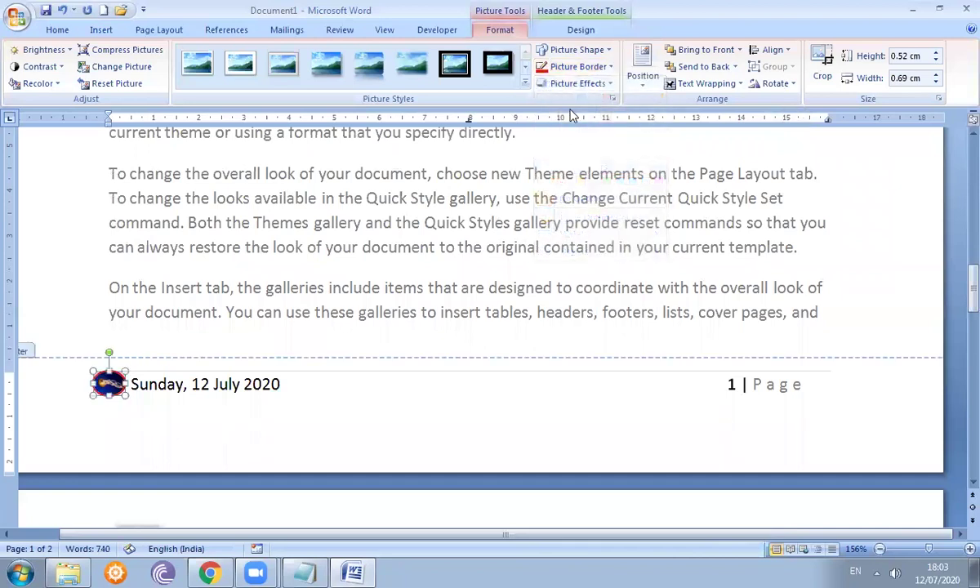
Step: Review the picture effects, alignment and text wrapping options for the footer picture, and leave header and footer editing
left_click(608, 85)
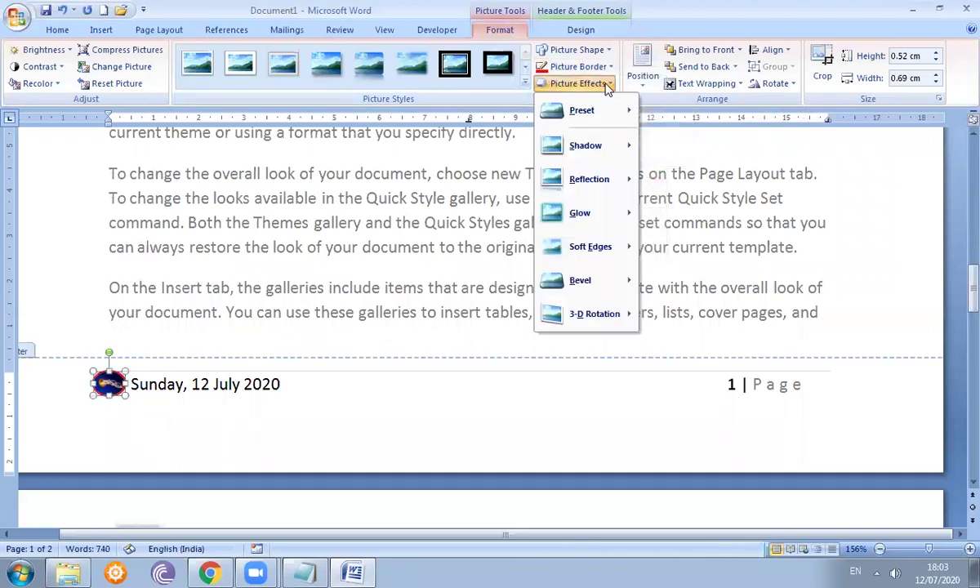
left_click(778, 9)
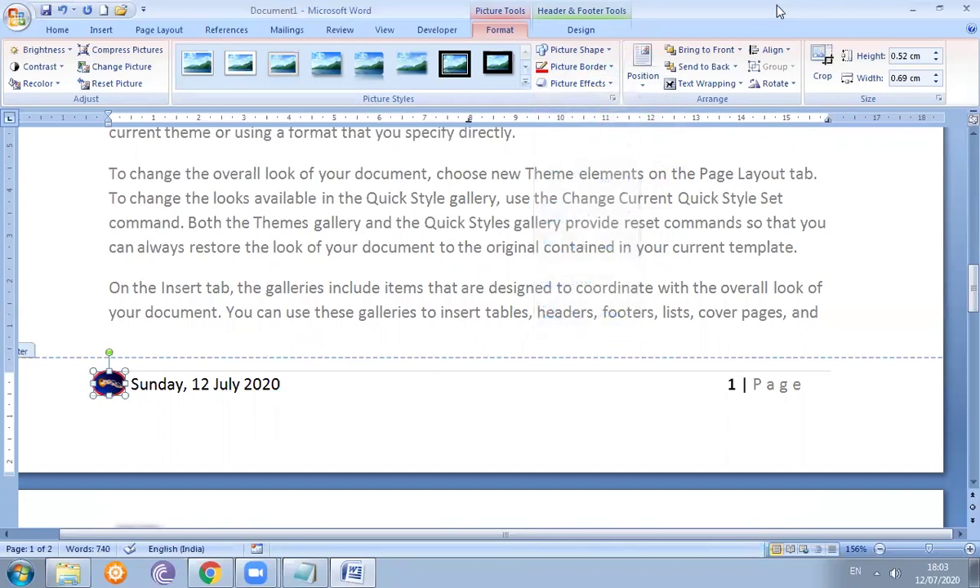
left_click(777, 51)
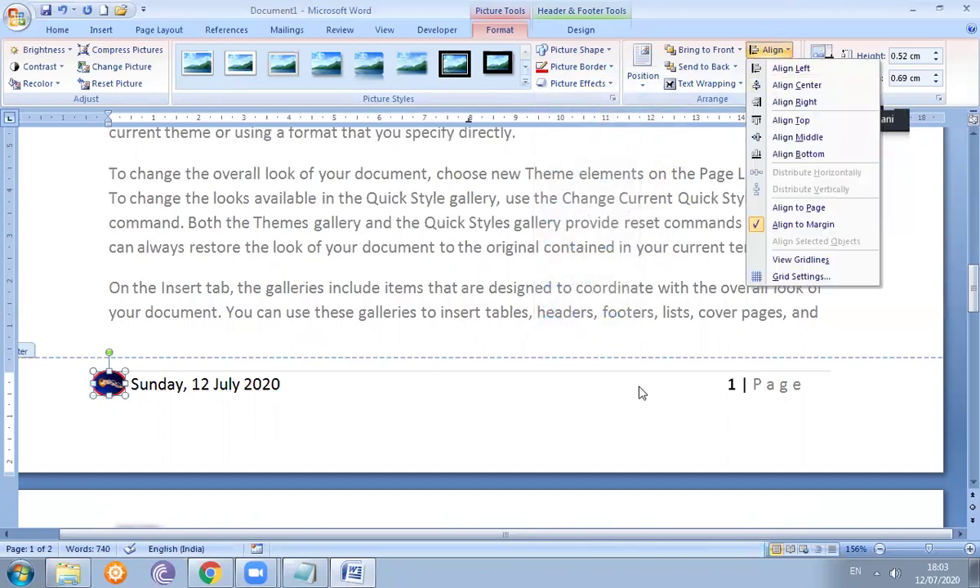
key("Escape")
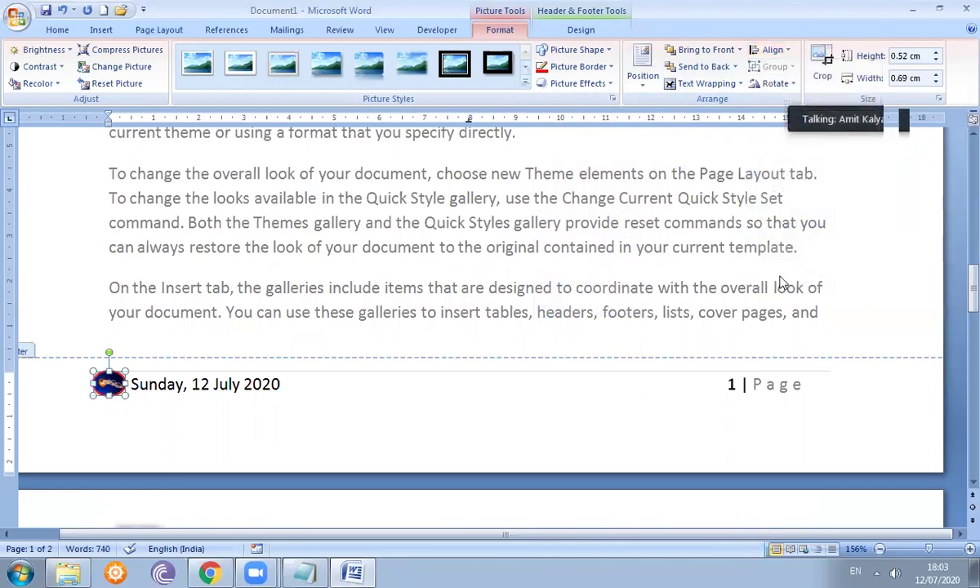
left_click_drag(959, 331, 958, 154)
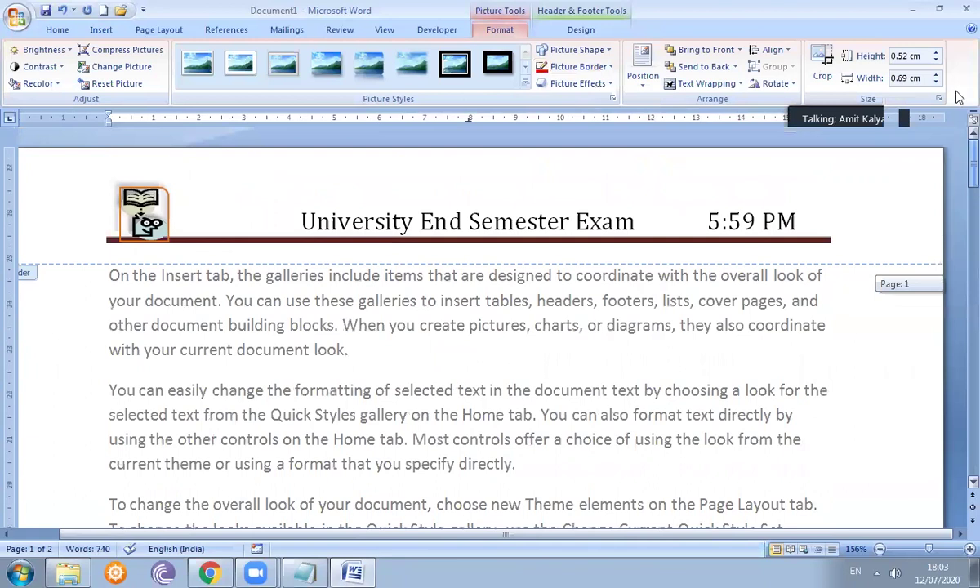
left_click(693, 85)
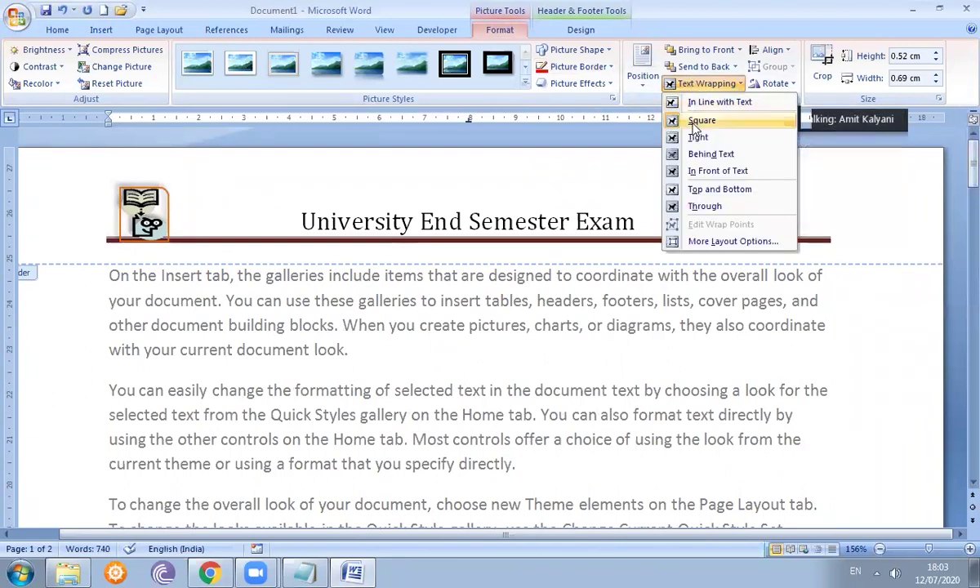
left_click(607, 313)
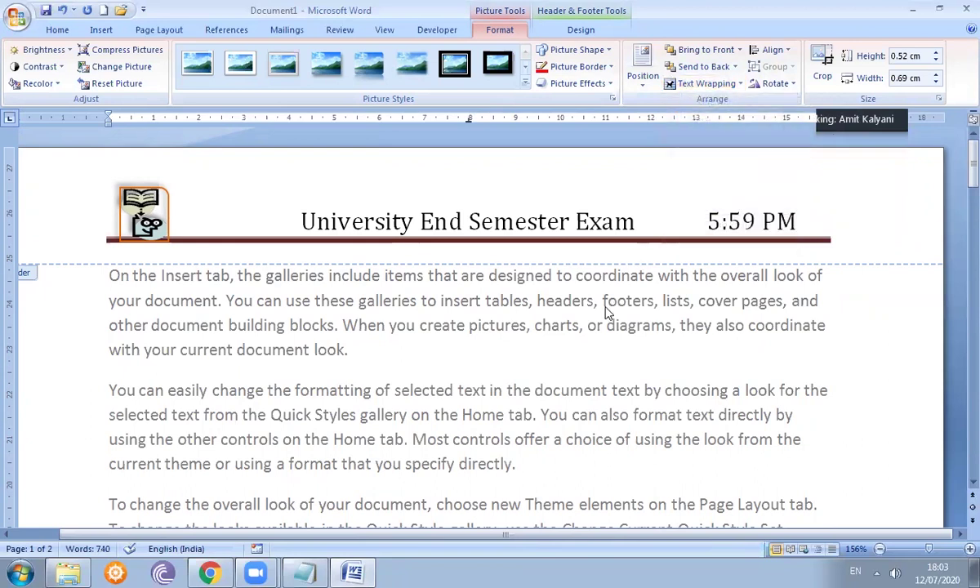
key("Escape")
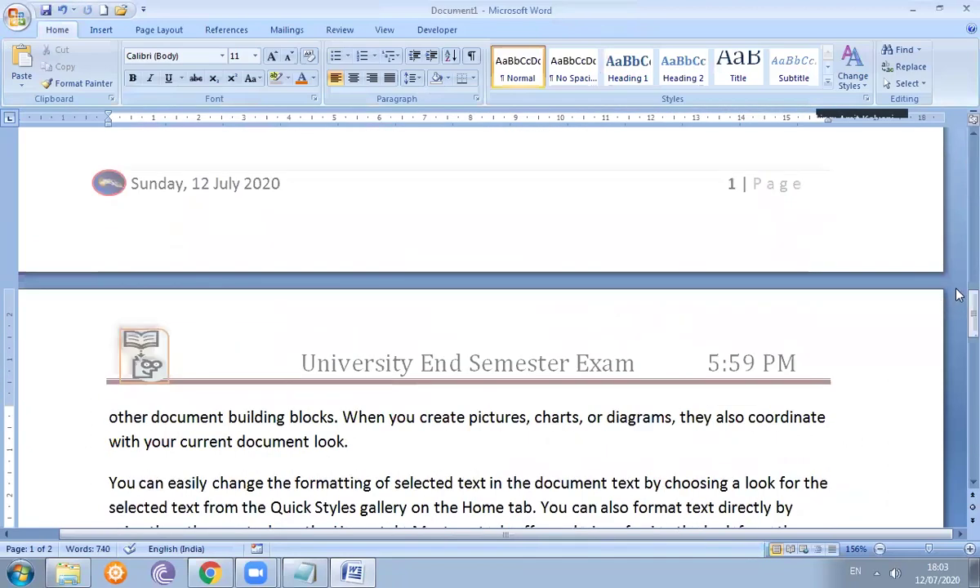
Step: Delete the time after the title in the header, and leave header and footer editing
left_click_drag(959, 328, 959, 112)
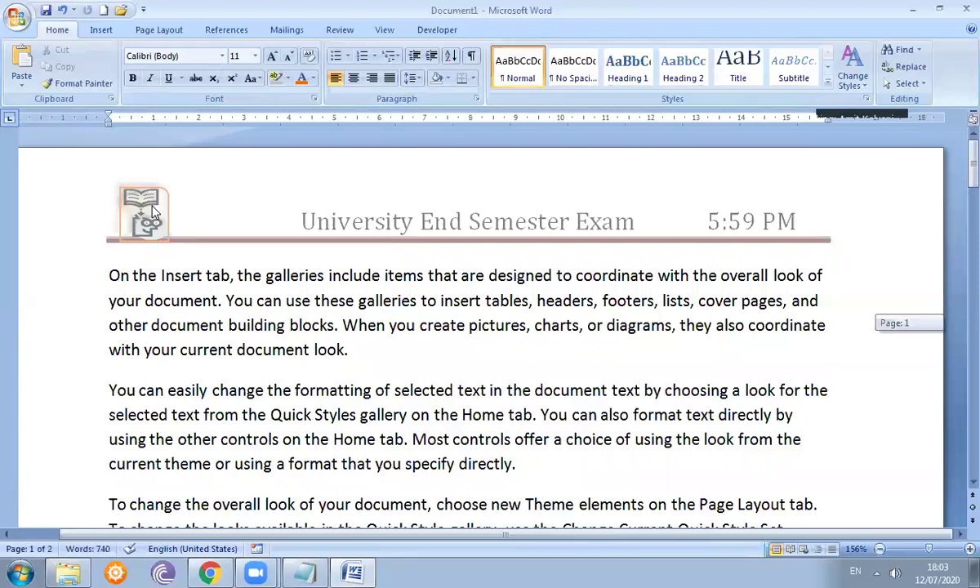
double_click(709, 221)
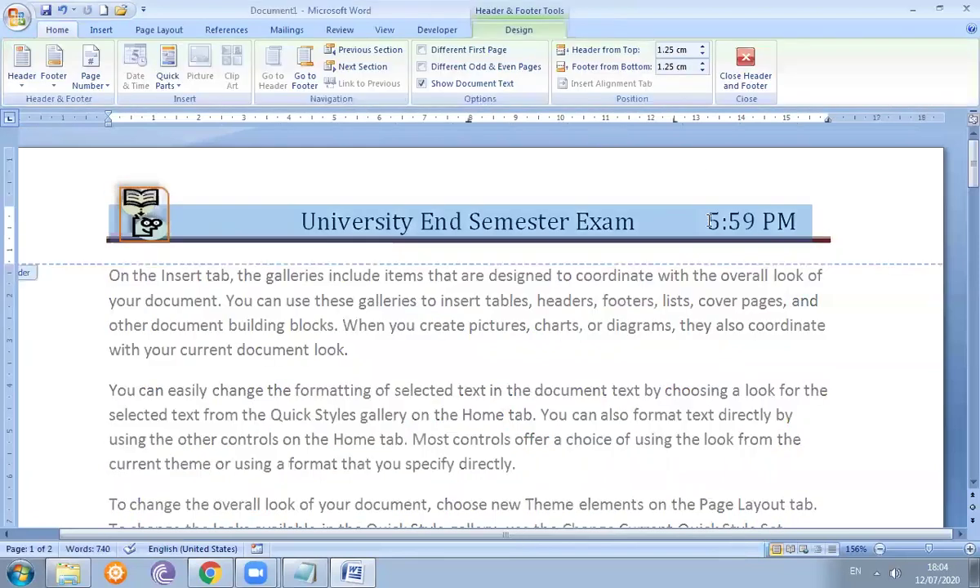
left_click_drag(708, 220, 833, 214)
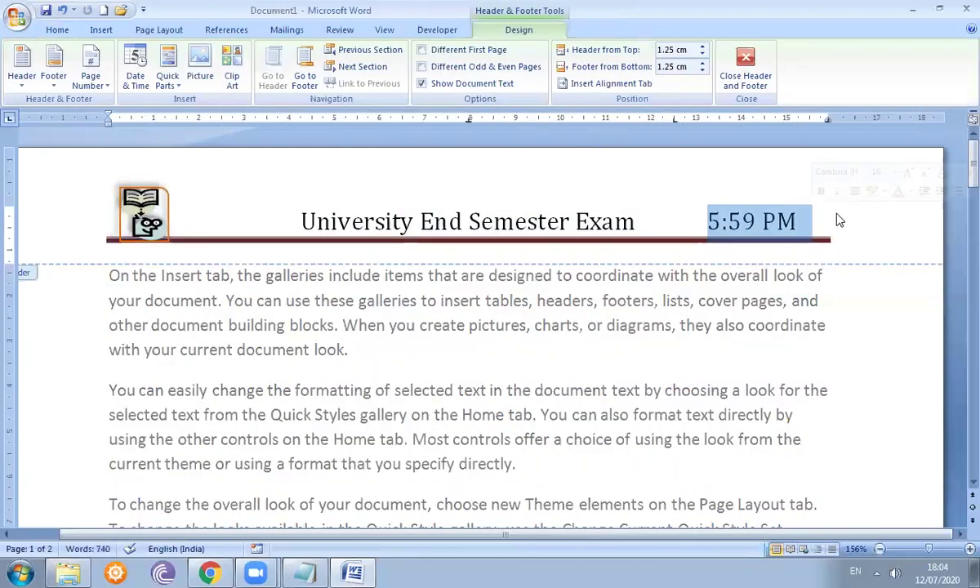
key("Delete")
scroll(814, 285, "down", 10)
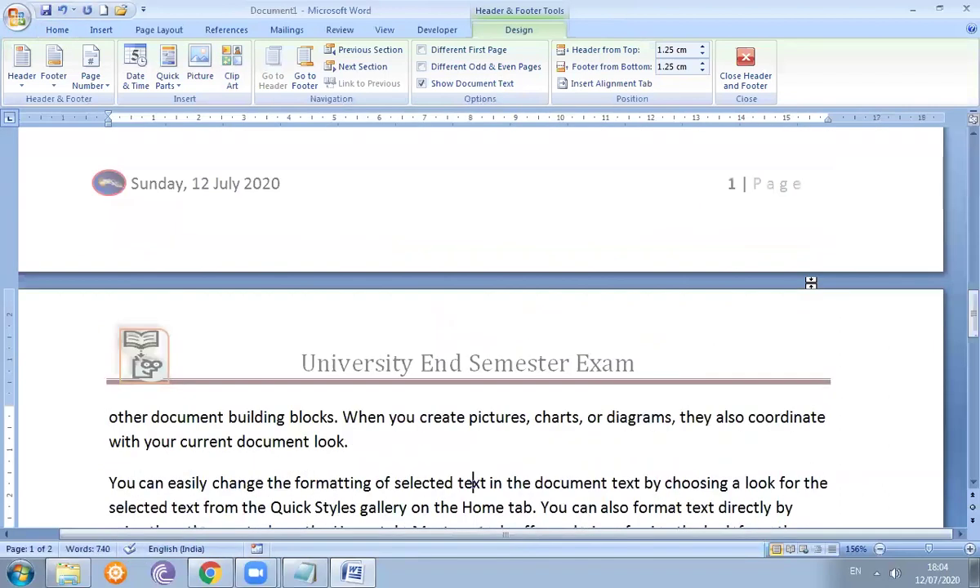
key("Escape")
left_click_drag(968, 323, 960, 159)
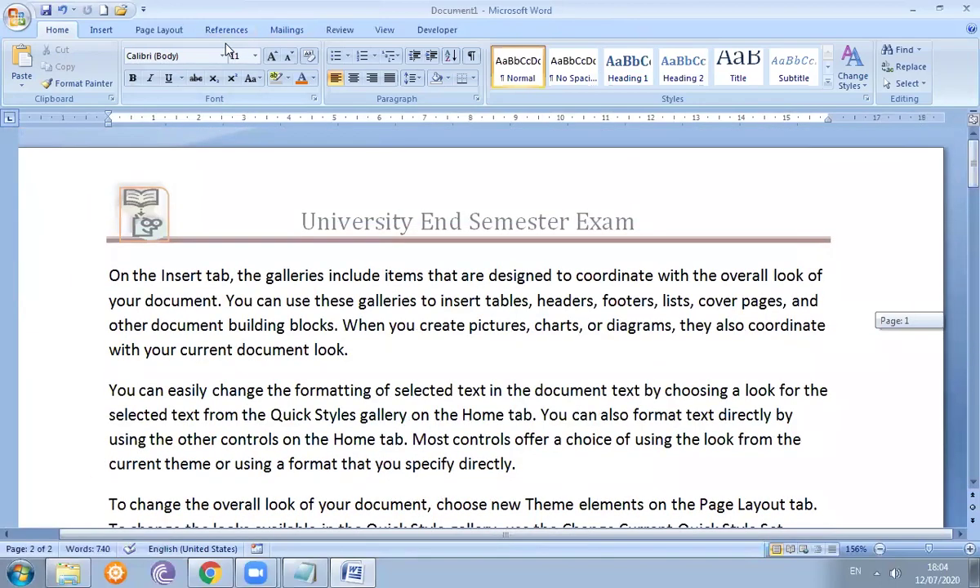
Step: Open the header for editing with the Edit Header command
left_click(102, 29)
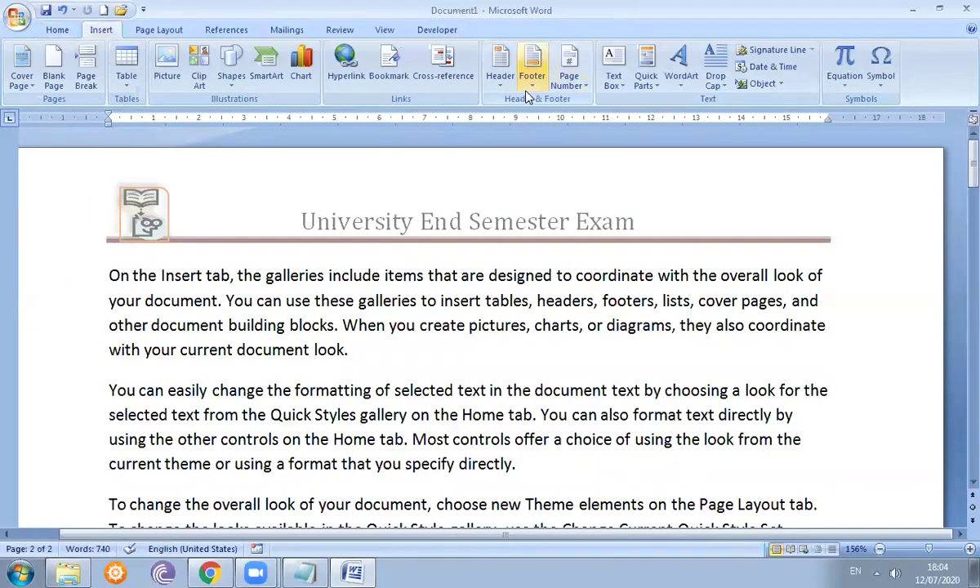
left_click(500, 70)
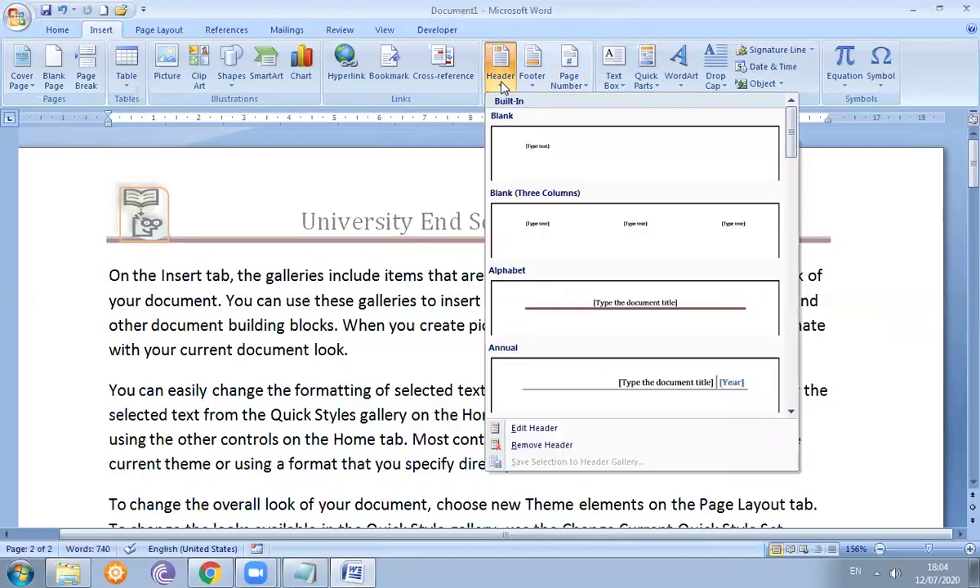
left_click(529, 436)
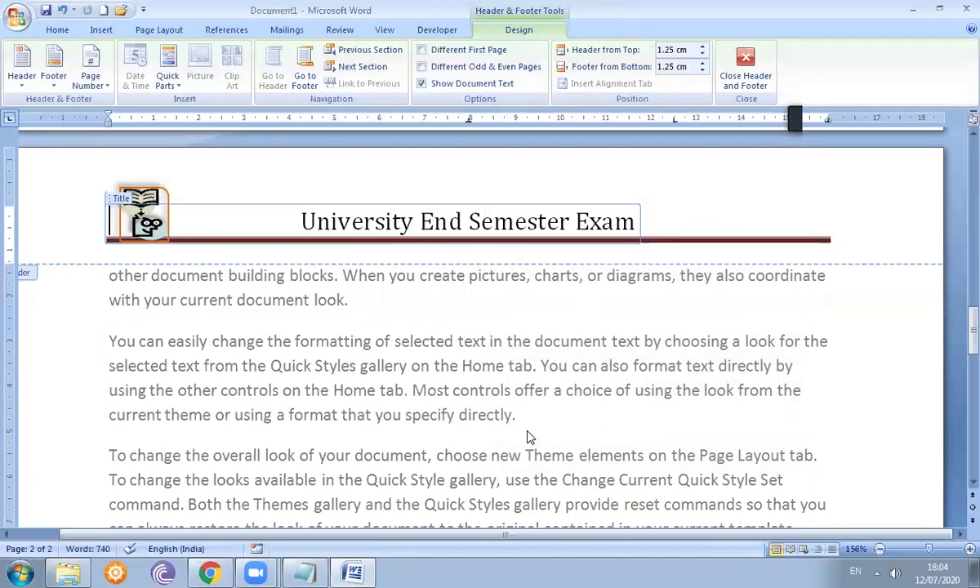
Step: Try header distances from the top of 2.25 cm, 1.2 cm and 1.1 cm, and restore the distance to 1.25 cm
left_click(660, 51)
left_click(660, 50)
key("Delete")
key("Delete")
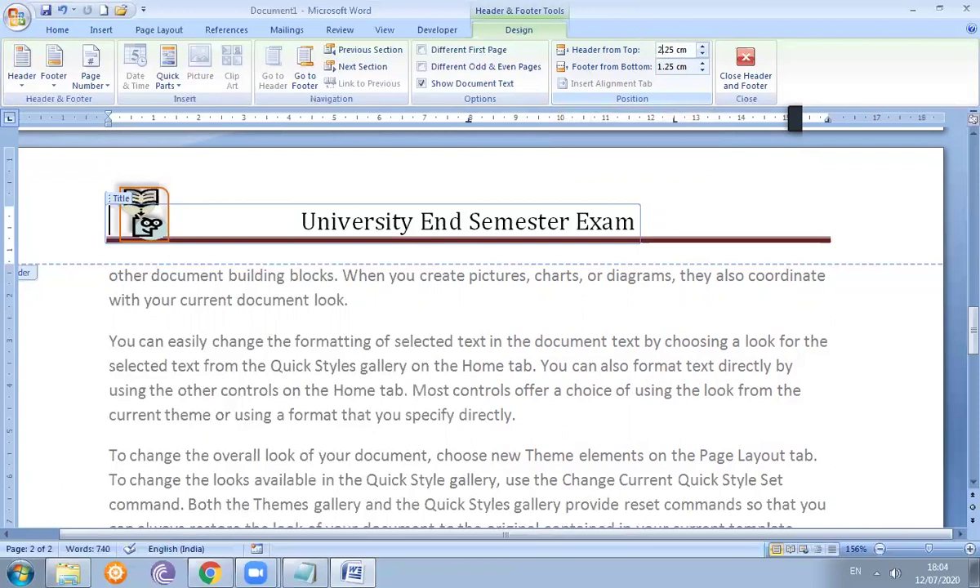
type("2")
key("Return")
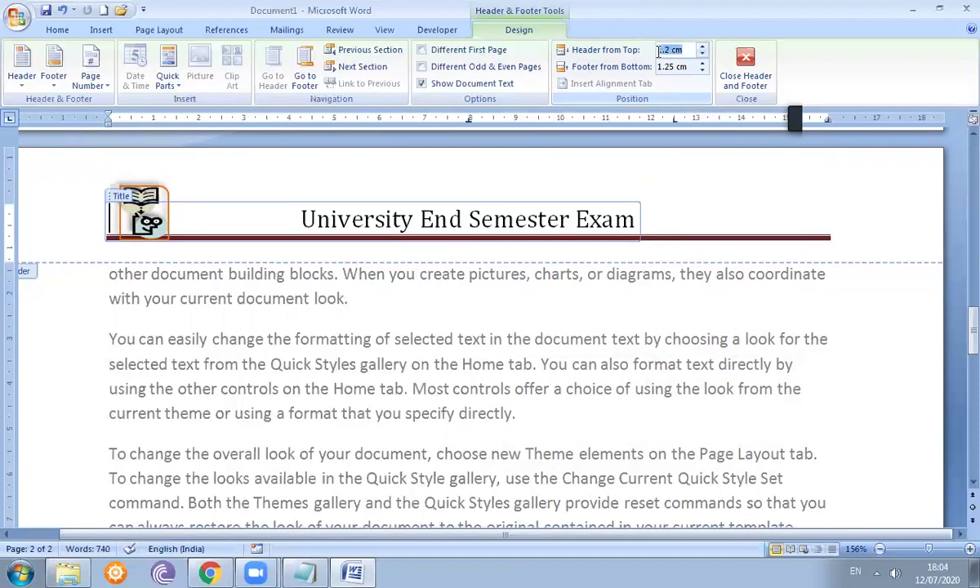
left_click(660, 51)
left_click(671, 51)
type("1.1")
key("Return")
left_click(671, 50)
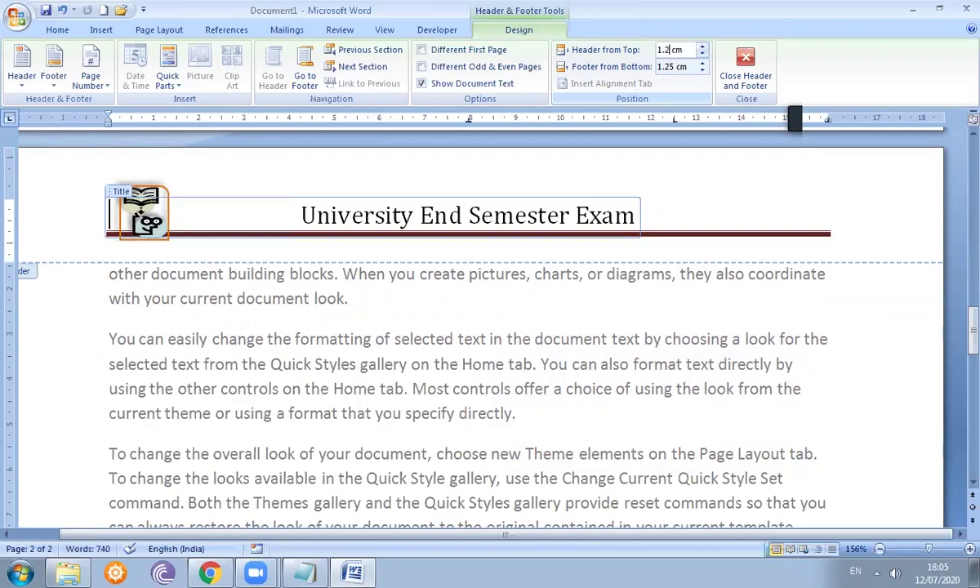
key("Return")
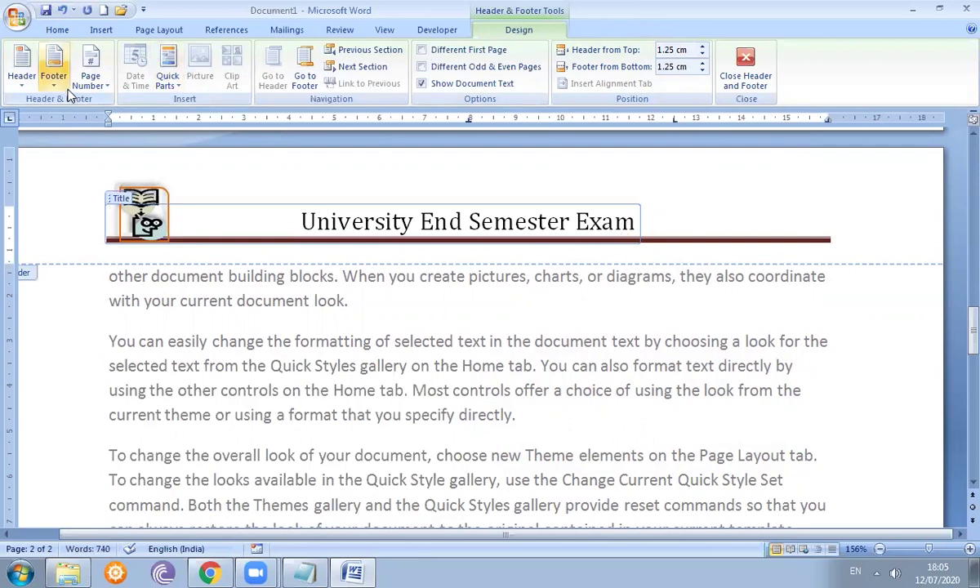
Step: Look over the header and footer galleries, and open the footer for editing with the Edit Footer command
left_click(33, 85)
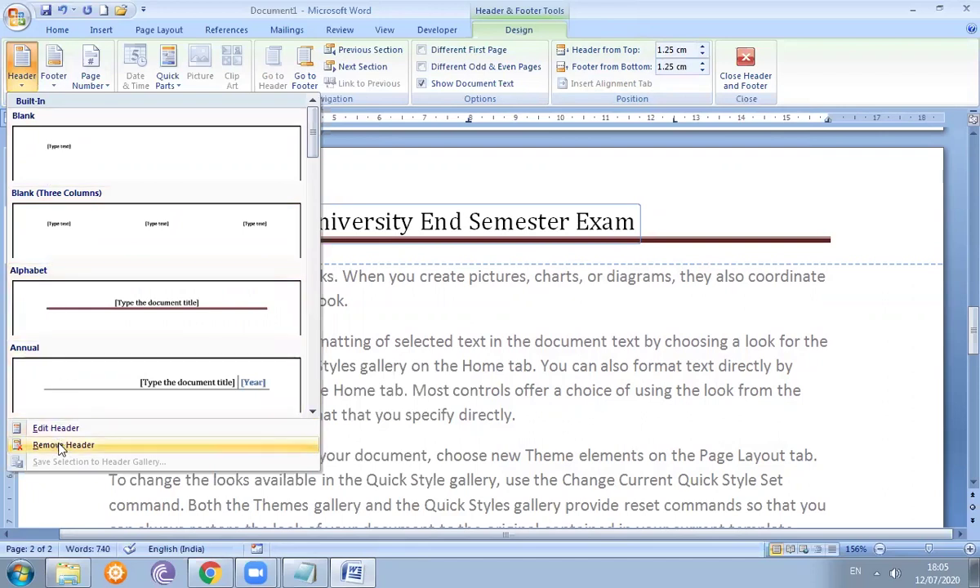
left_click(54, 81)
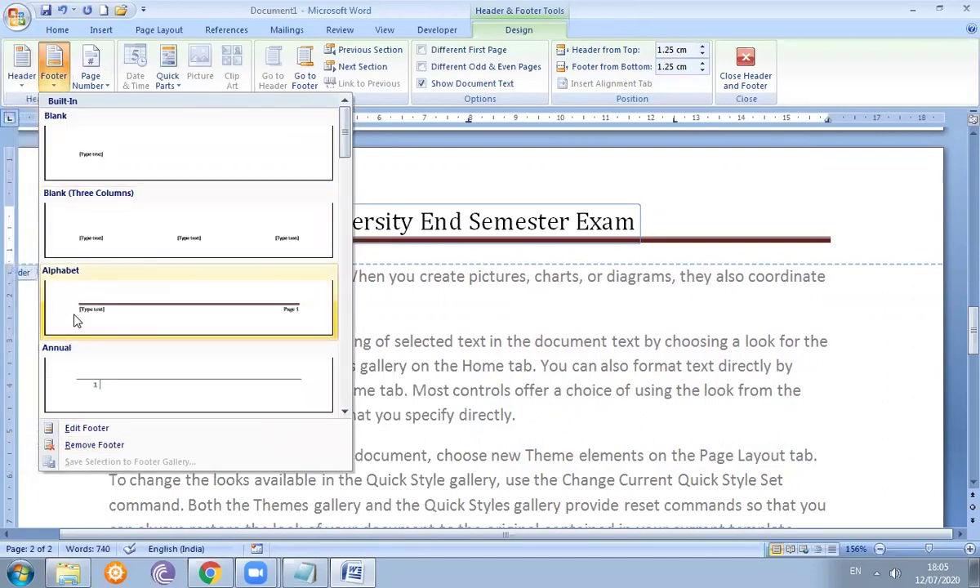
left_click(86, 429)
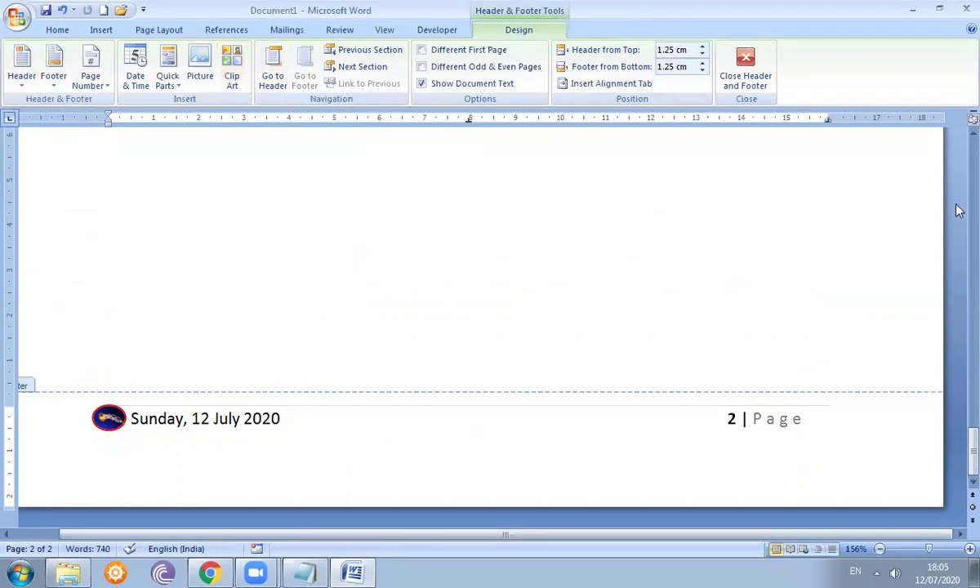
Step: View the Alignment Tab settings without applying them, and close header and footer editing
scroll(959, 447, "up", 10)
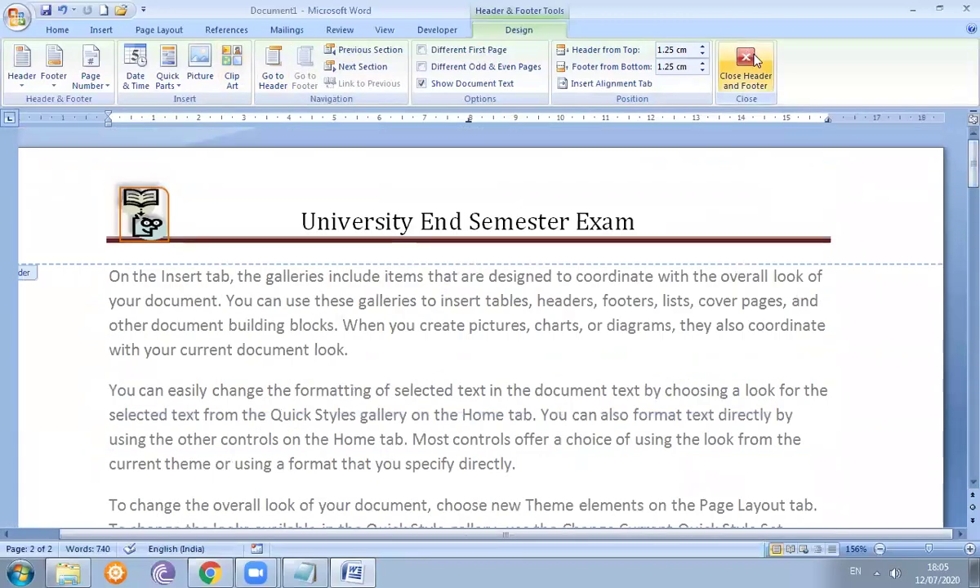
left_click(606, 85)
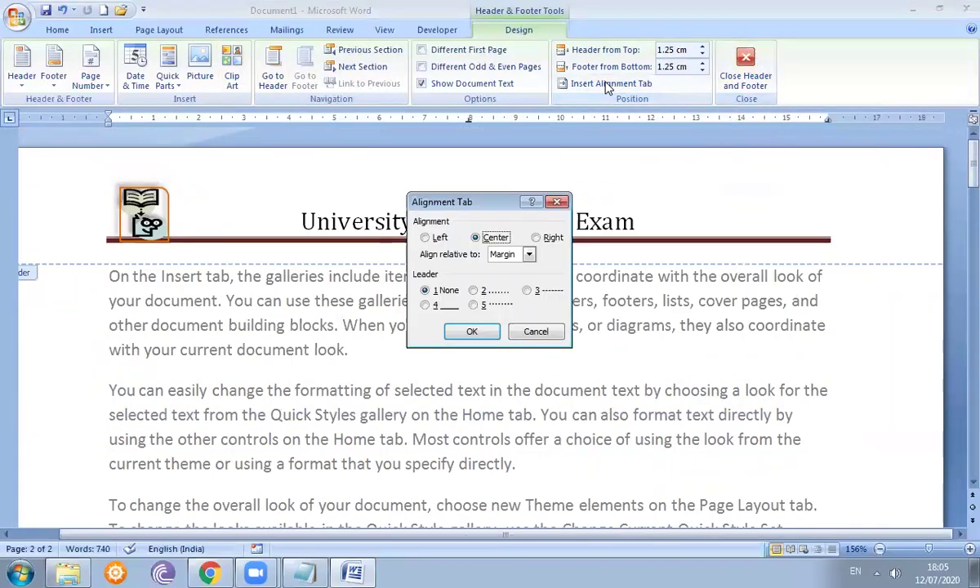
left_click(558, 202)
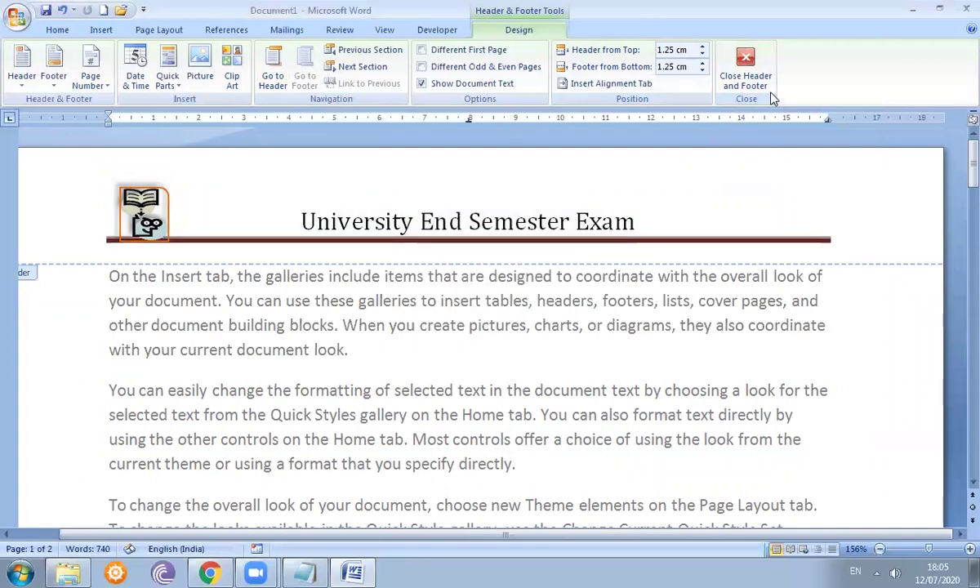
left_click(745, 71)
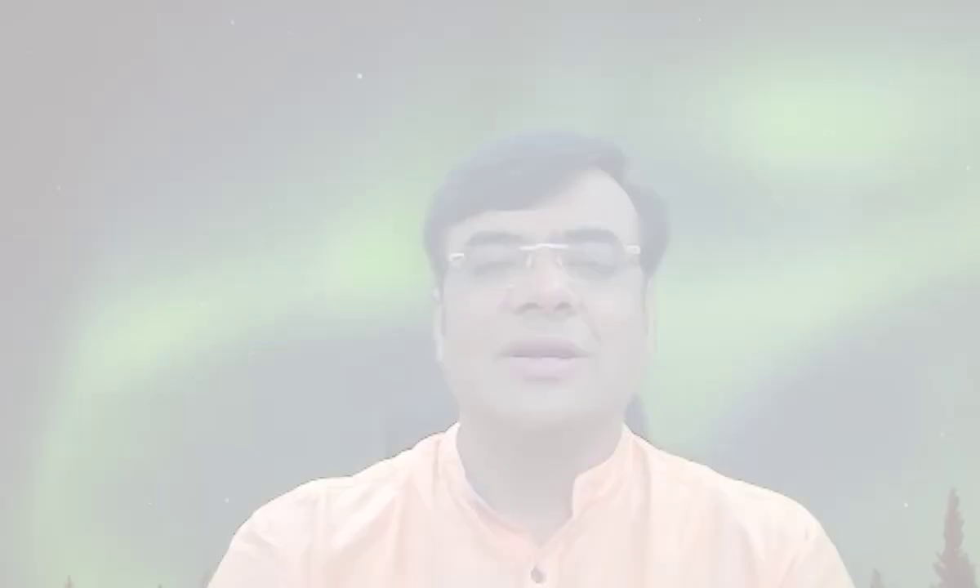